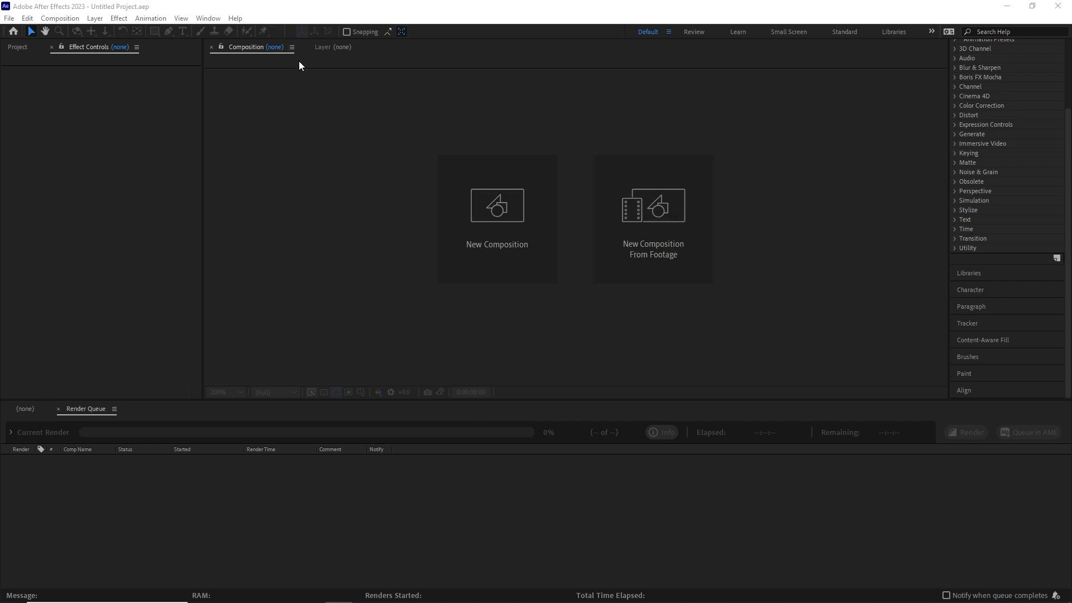
Create a 256 × 256 px composition at 64 fps, one second long, with a black (000000) background
click(481, 257)
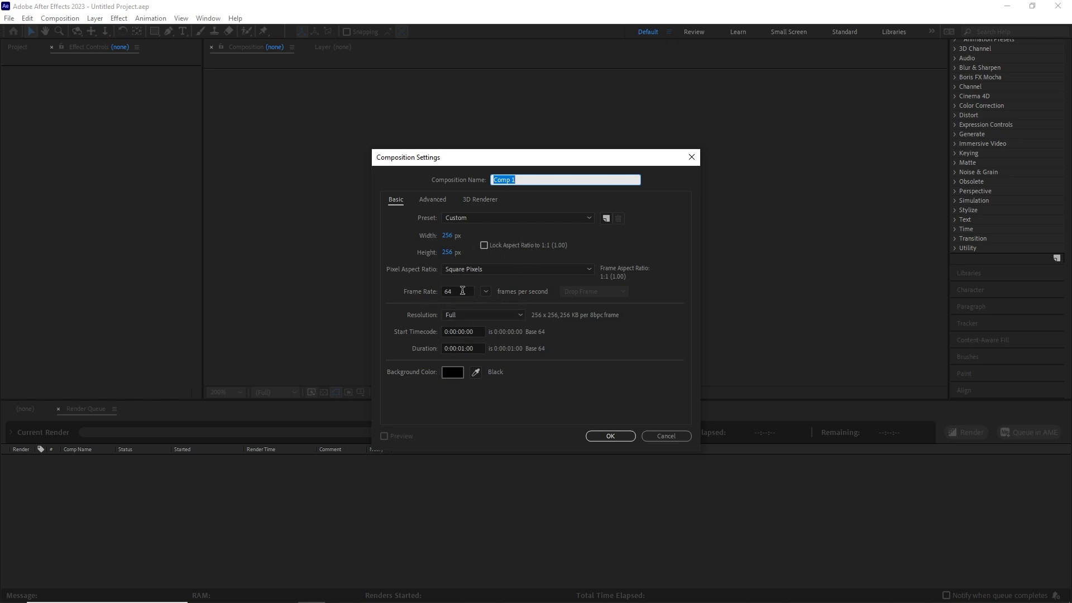
drag(462, 291, 439, 340)
click(408, 349)
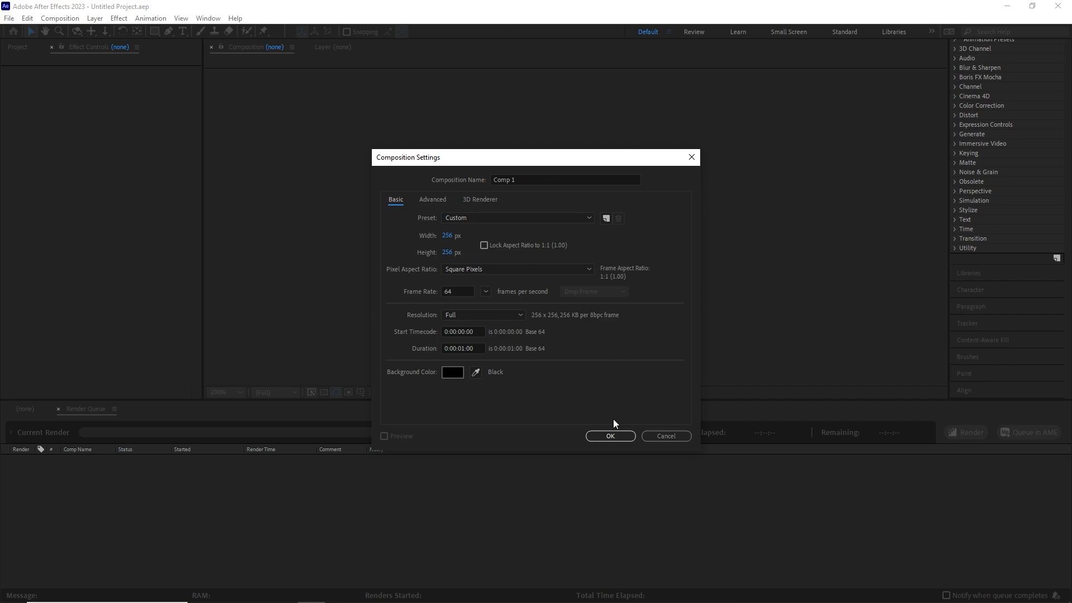
click(475, 373)
click(450, 375)
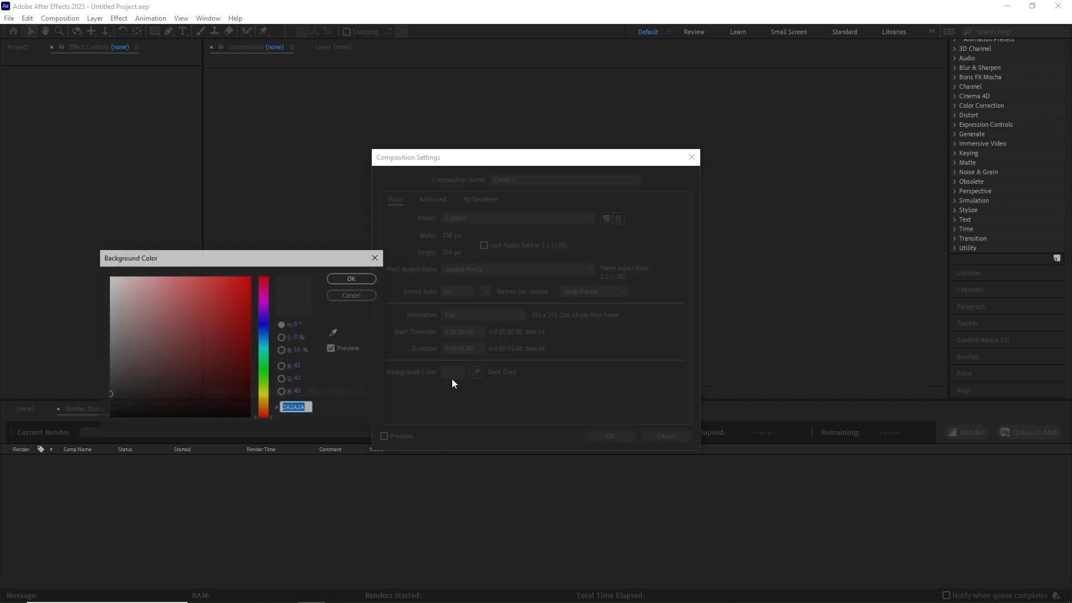
text(000000)
click(332, 349)
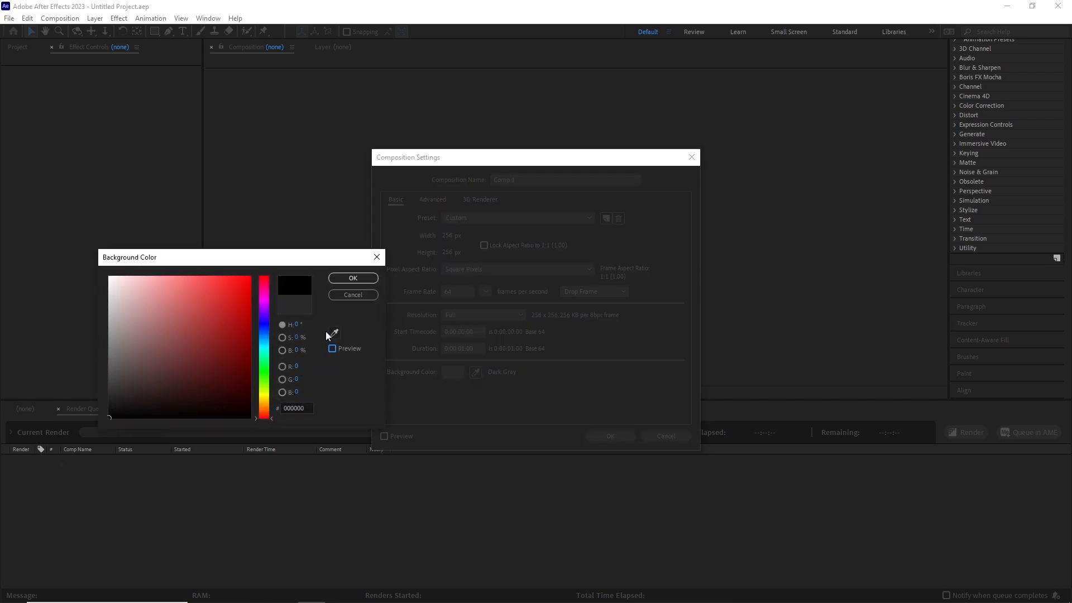
click(344, 279)
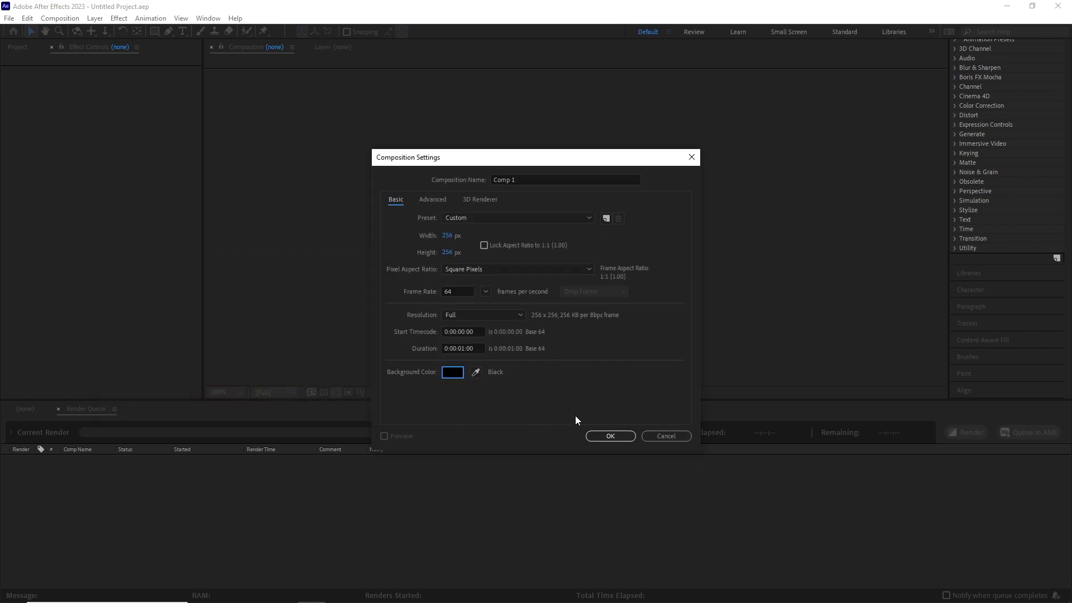
click(608, 435)
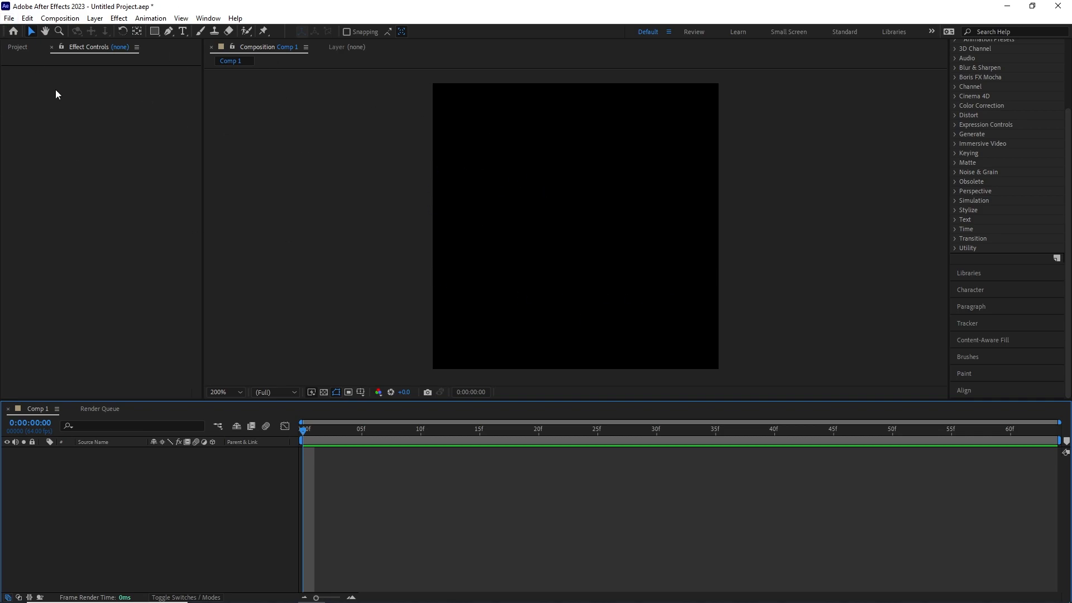
Import 1953-ya.png into the project and add it to the composition as a layer
click(91, 281)
click(17, 47)
click(8, 17)
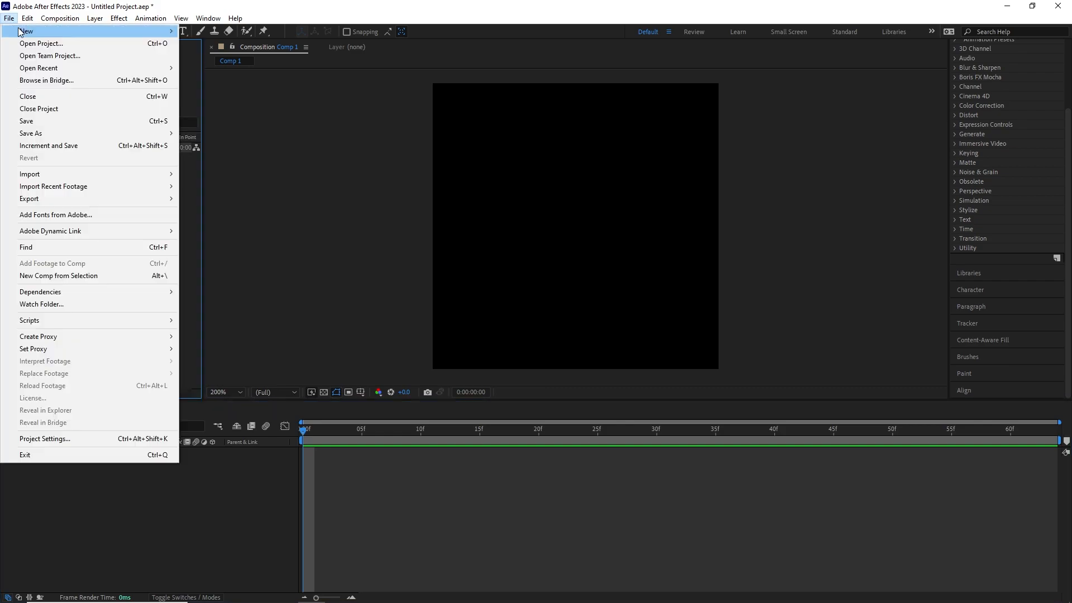
click(258, 251)
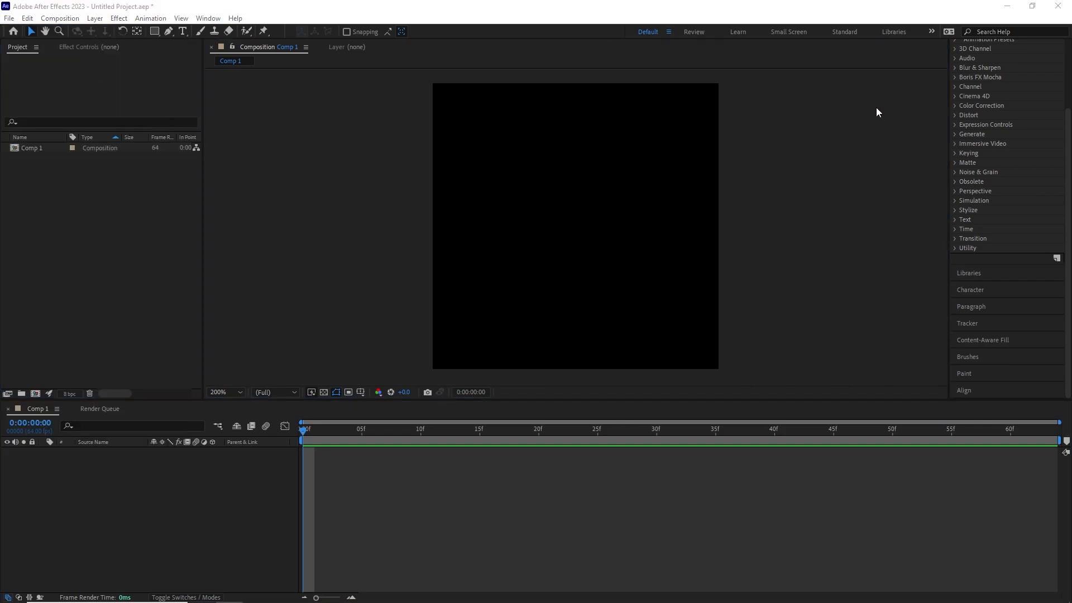
drag(0, 329, 77, 290)
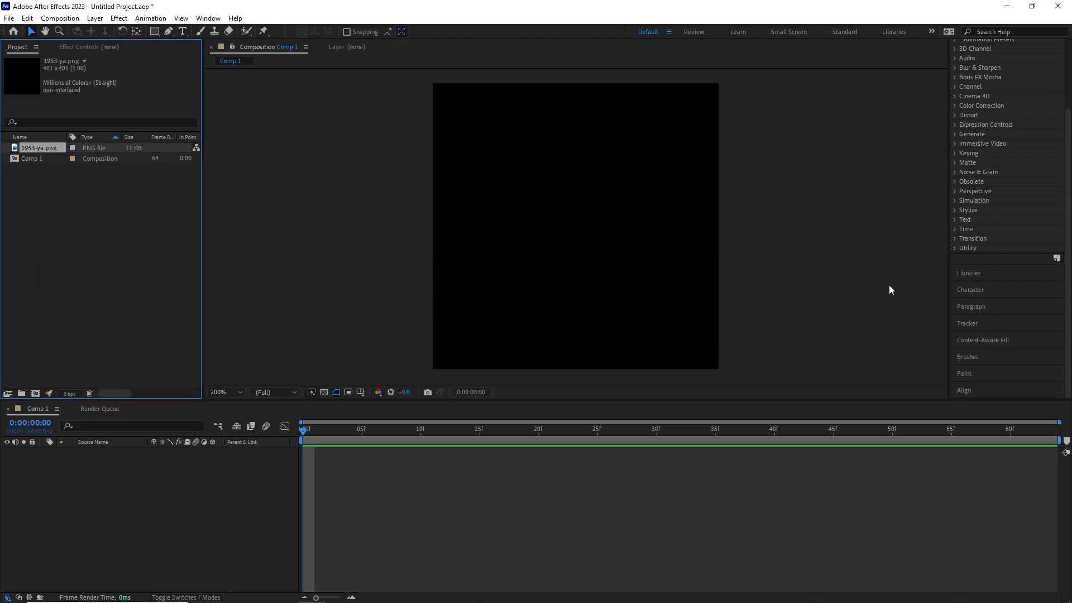
drag(31, 148, 525, 346)
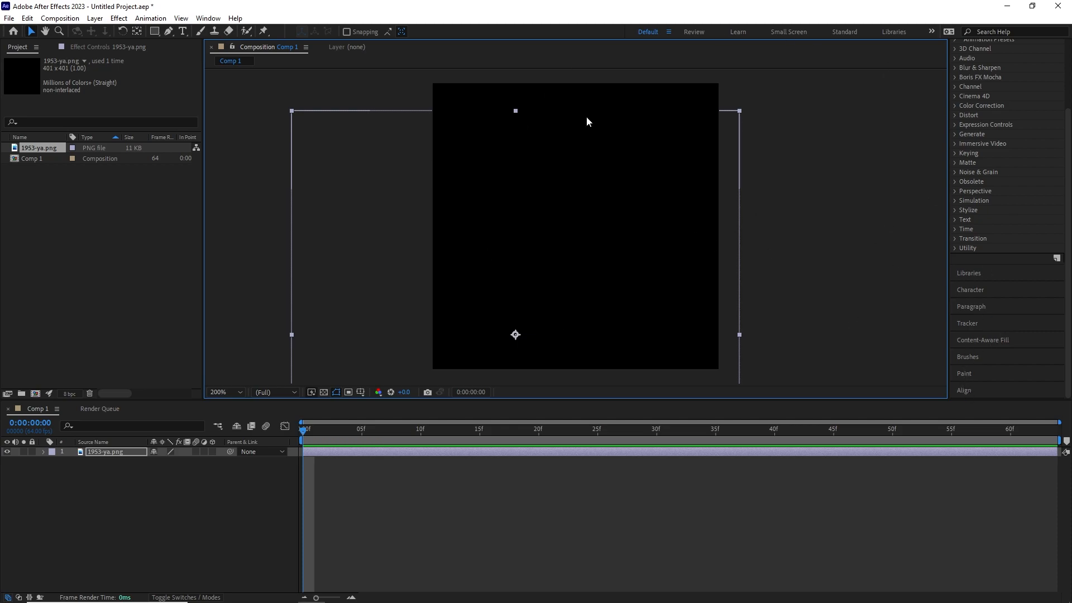
Reveal the image layer's transform properties and set its scale to 75%, then to 65%
click(43, 452)
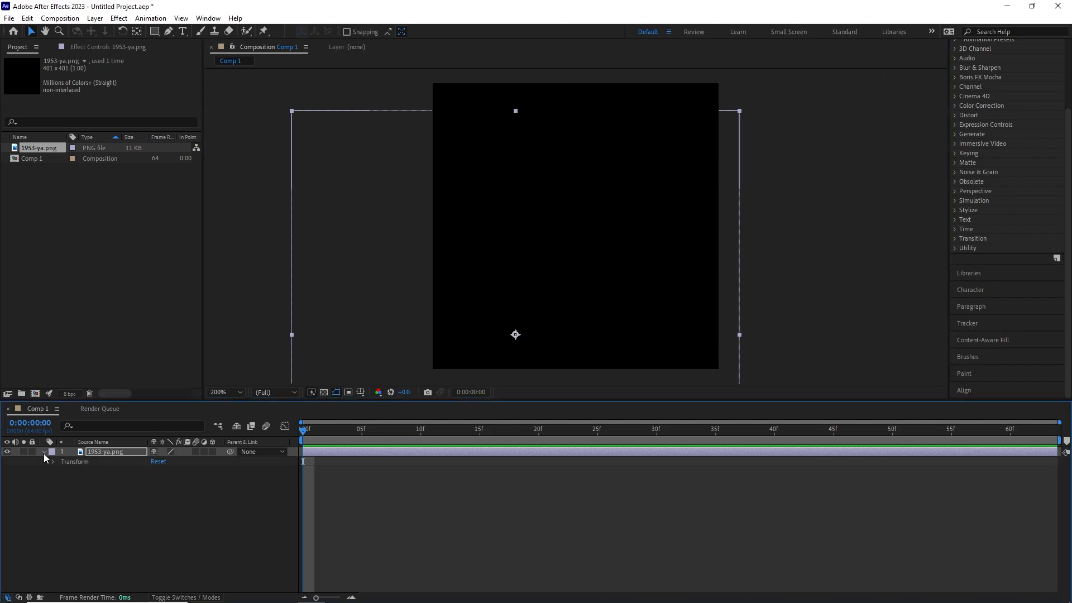
click(52, 462)
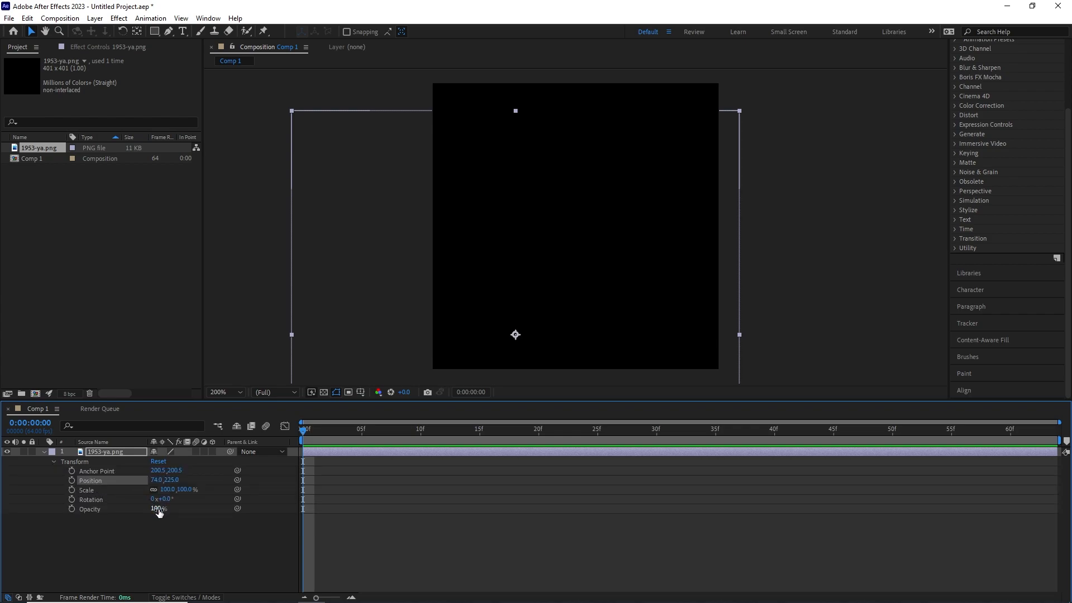
click(167, 490)
text(75)
key(Return)
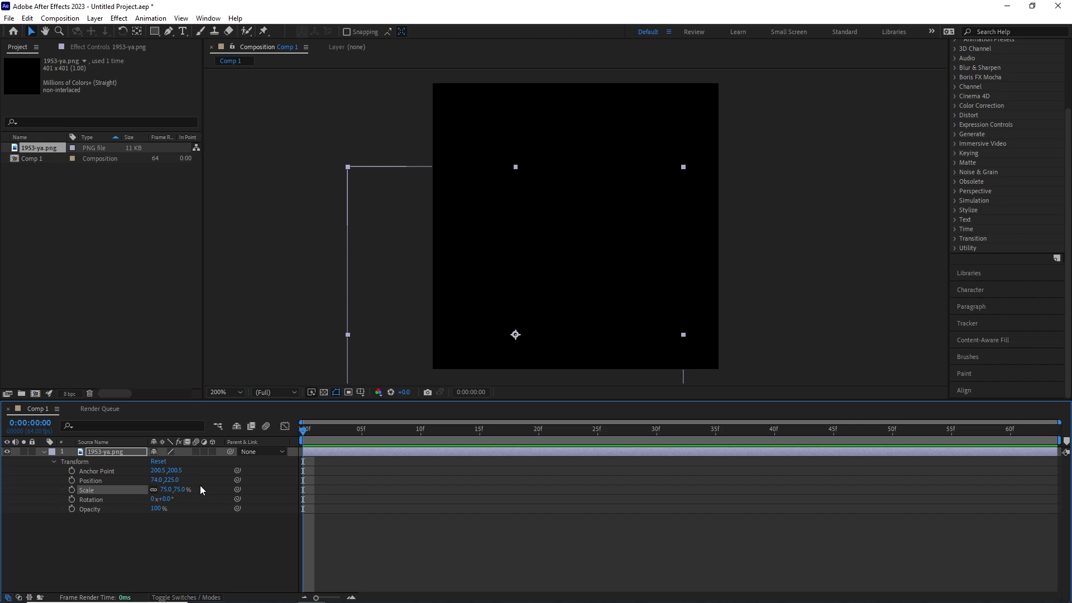
click(170, 489)
text(65)
key(Return)
Move the image layer roughly to the middle of the composition and set its scale to 55%
drag(512, 285, 553, 211)
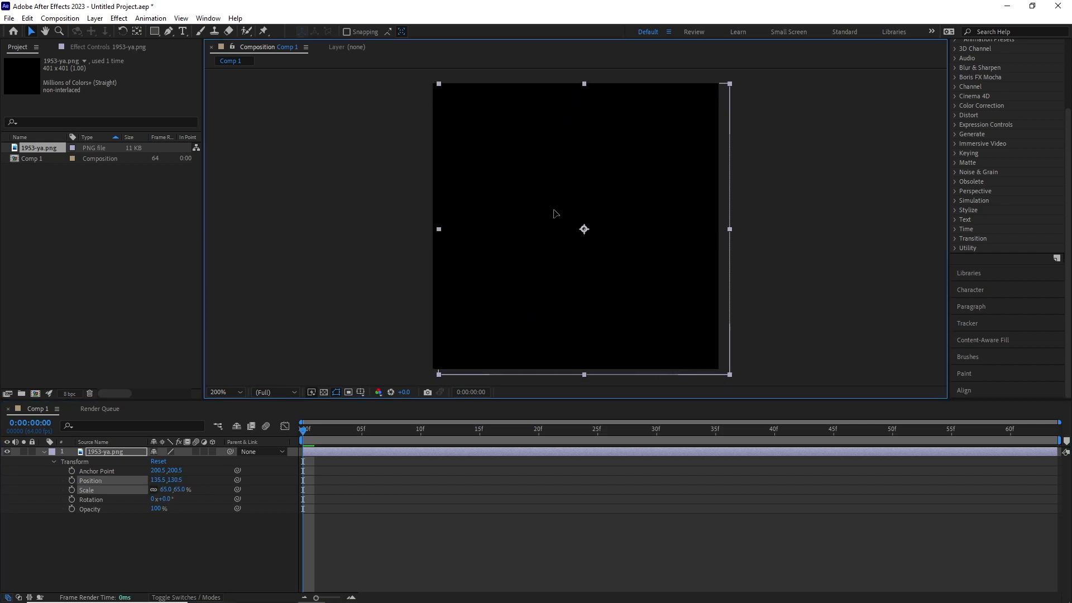
click(166, 489)
text(55)
key(Return)
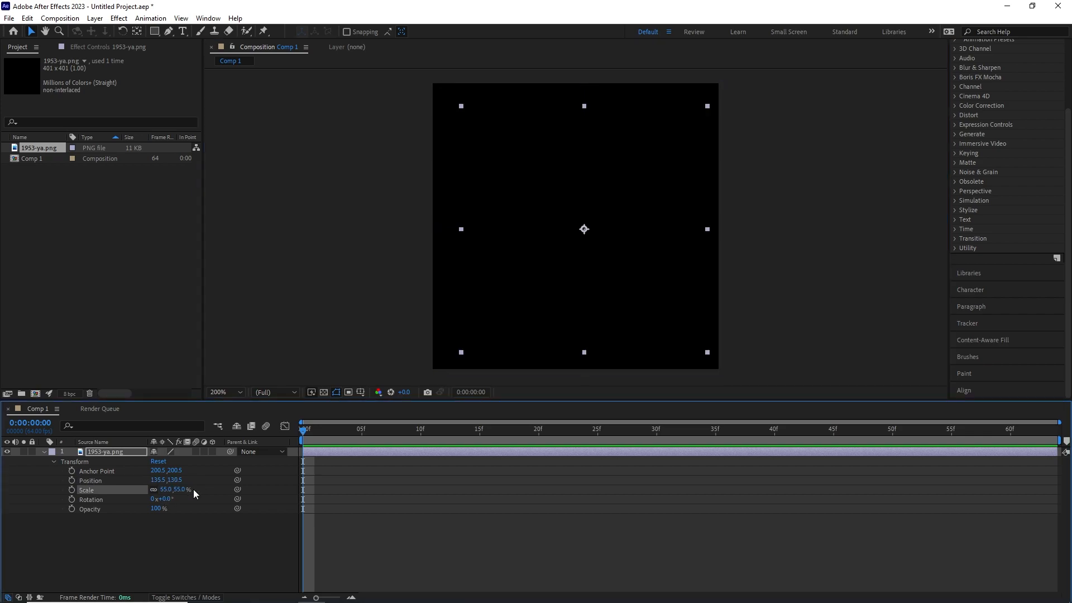
Align the image layer to the composition's horizontal and vertical centre
click(963, 390)
click(979, 260)
click(1036, 260)
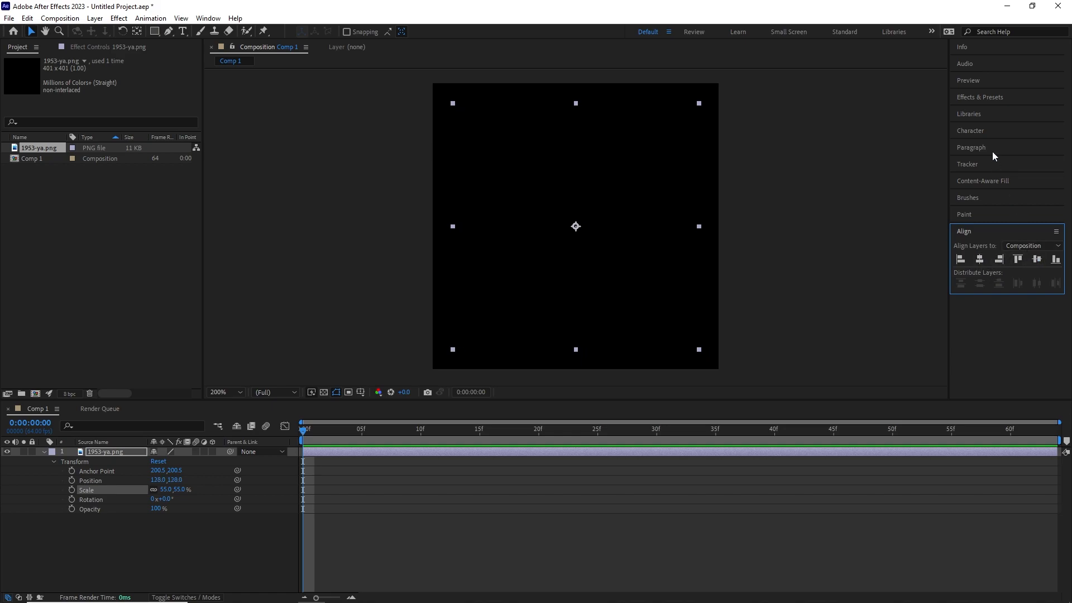
Apply the Hue/Saturation effect to the image layer and raise its Master Lightness to 100
click(980, 97)
click(1003, 110)
text(hue)
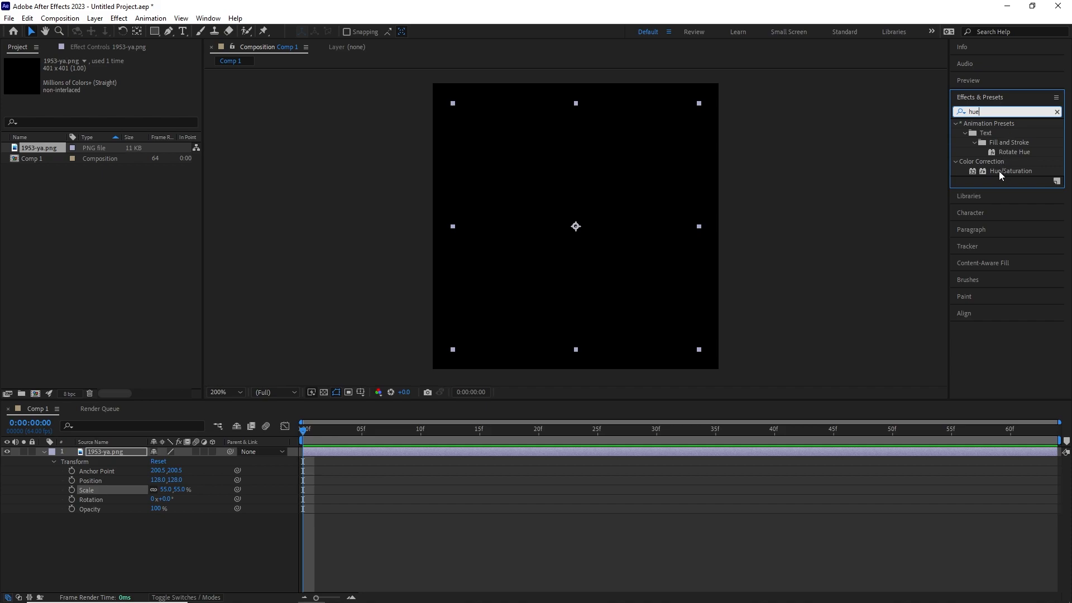
double_click(999, 170)
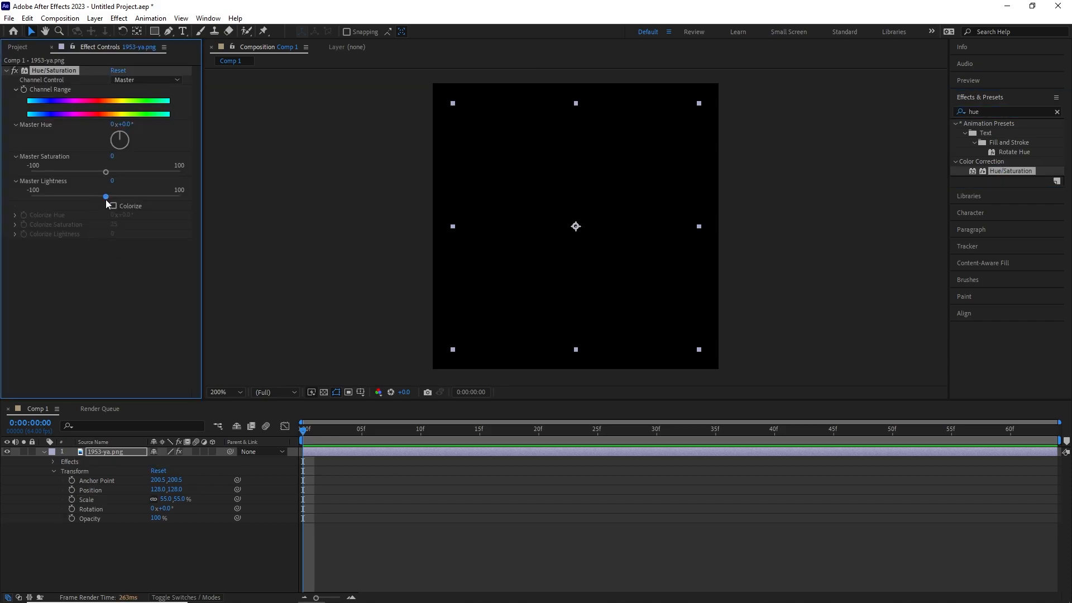
drag(106, 197, 211, 192)
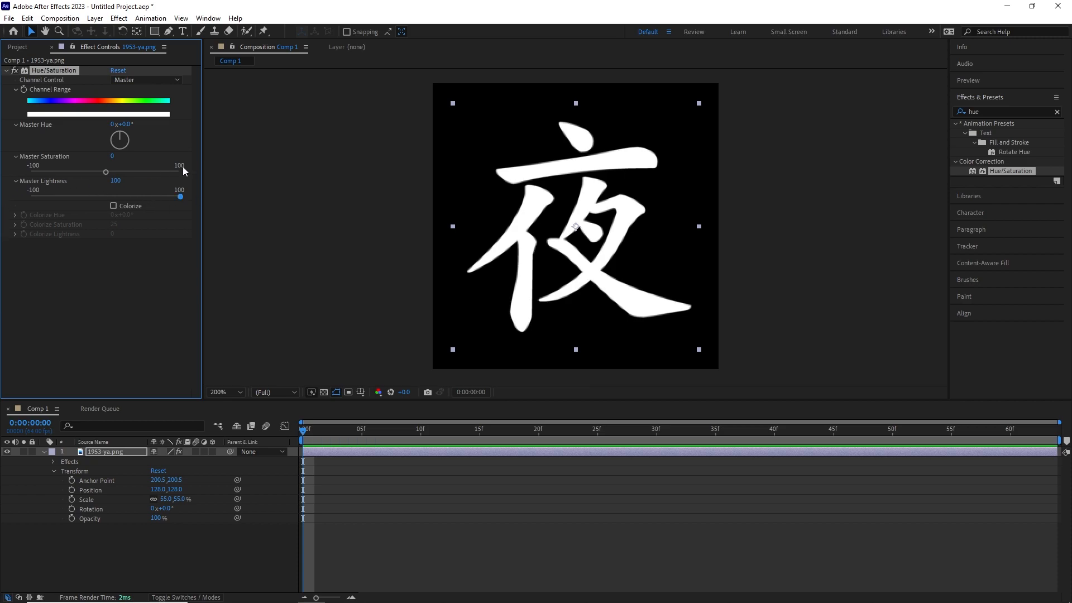
click(7, 71)
Find the Stylize Glow effect and apply it to the image layer
double_click(974, 112)
text(gl)
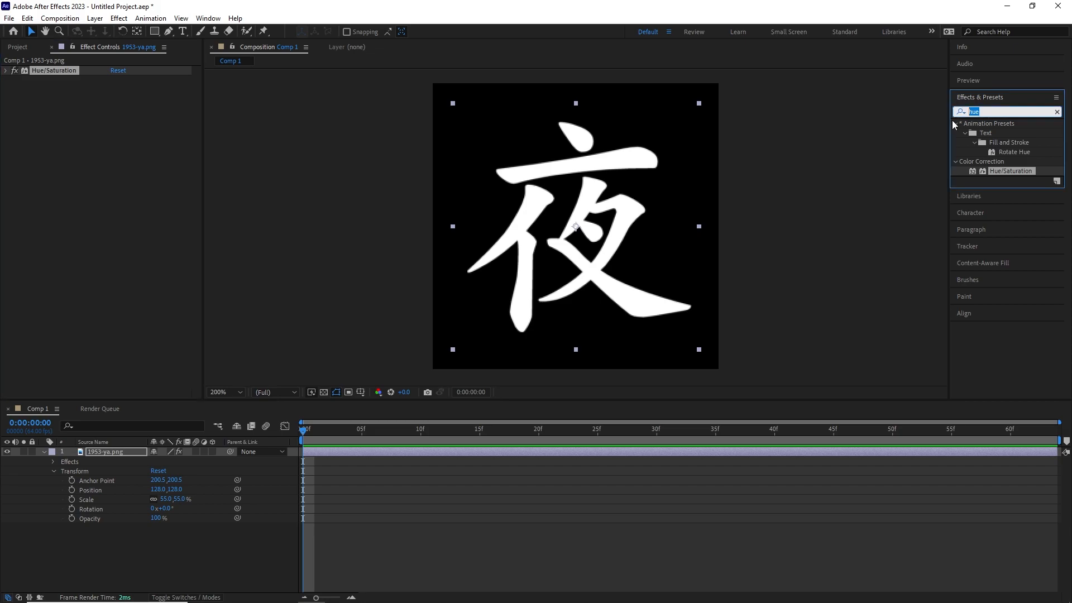
text(ow)
double_click(995, 180)
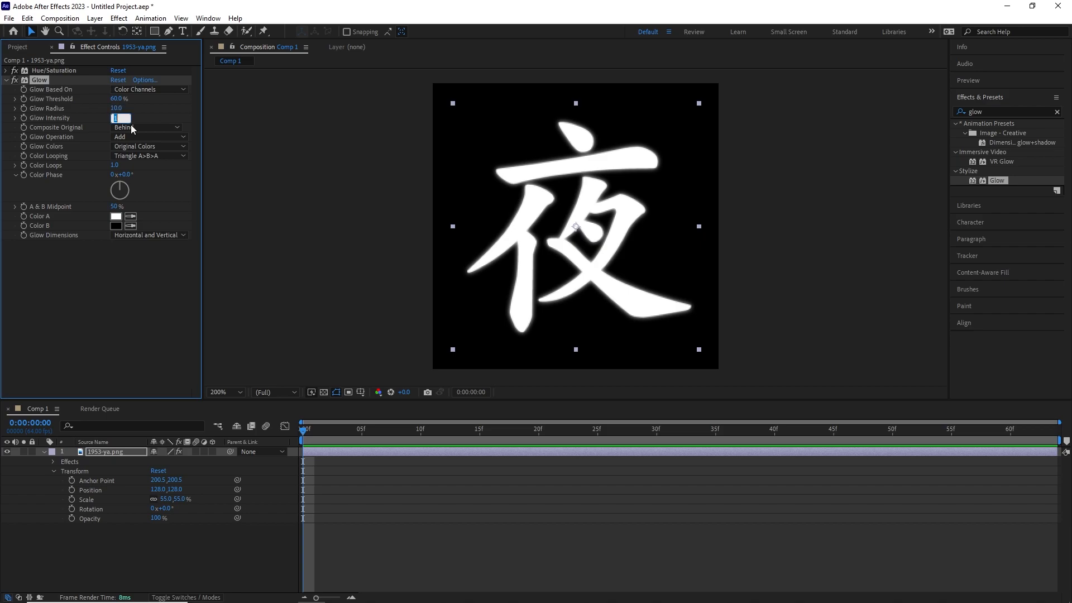
key(Return)
Try a Glow Radius of 30 with a Glow Intensity of 1
click(115, 109)
text(30)
key(Return)
click(115, 118)
text(1)
key(Return)
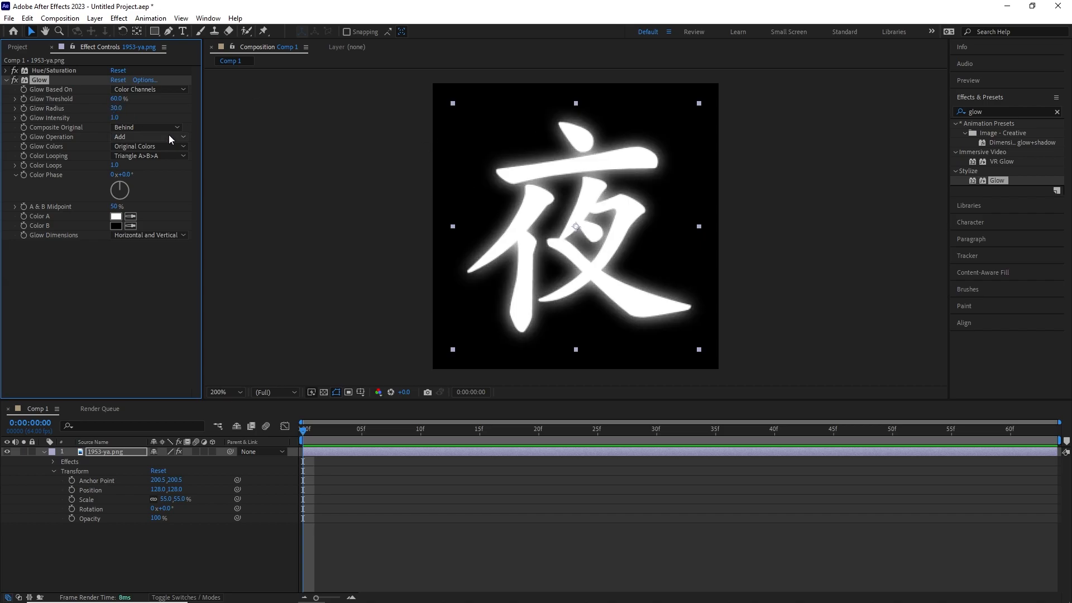
Set the Glow Radius to 20 and the Glow Intensity to 0.5
click(116, 109)
text(20)
key(Return)
click(116, 118)
text(0.5)
key(Return)
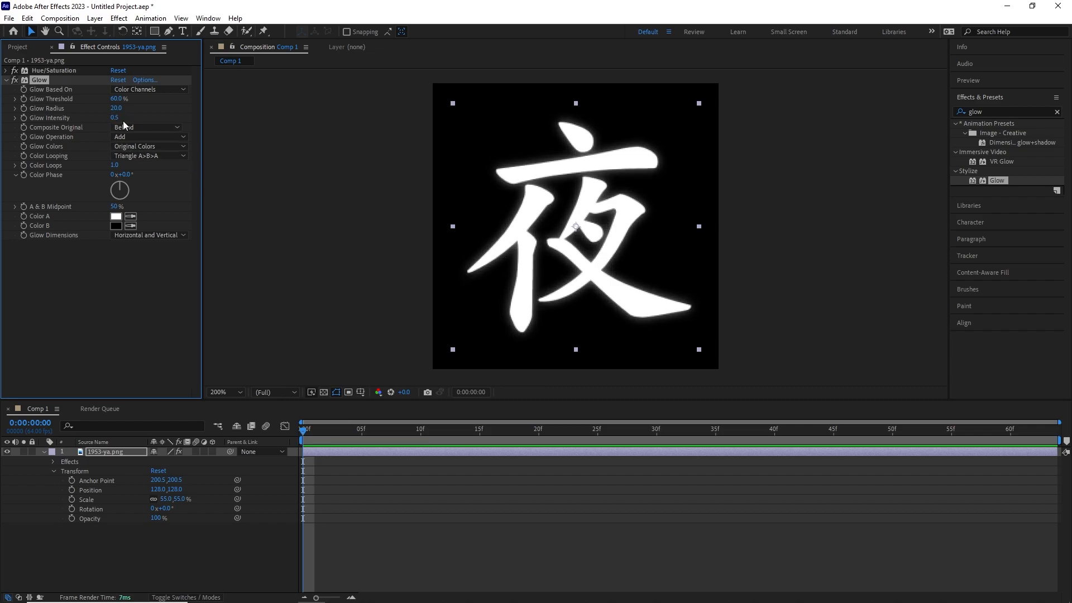
Try a Glow Intensity of 3
click(123, 121)
text(3)
key(Return)
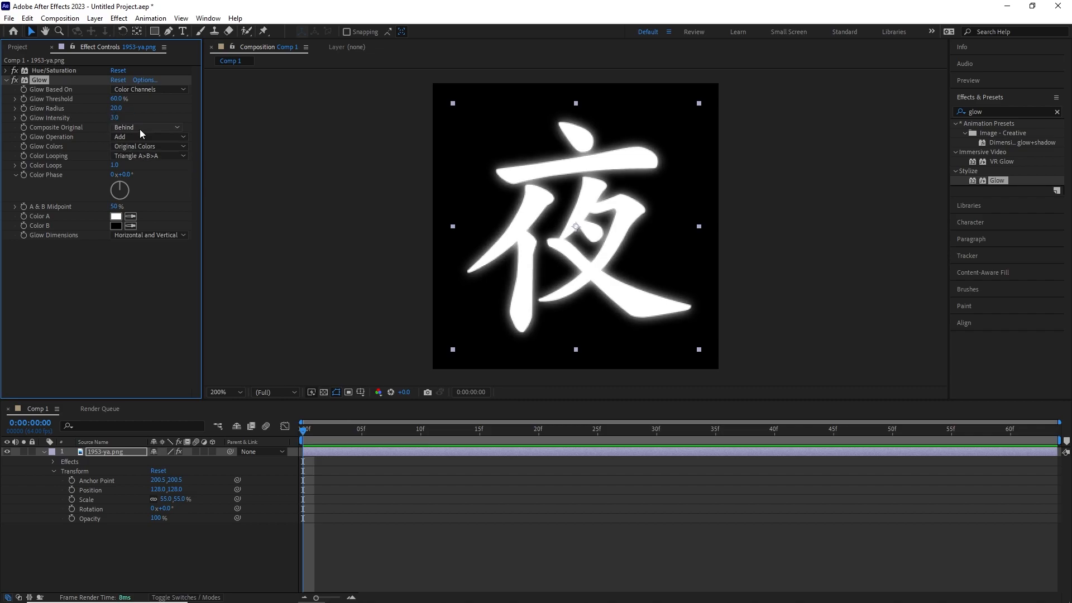
Set the Glow Intensity to 0.8 and collapse the Glow settings
click(115, 118)
text(0.8)
key(Return)
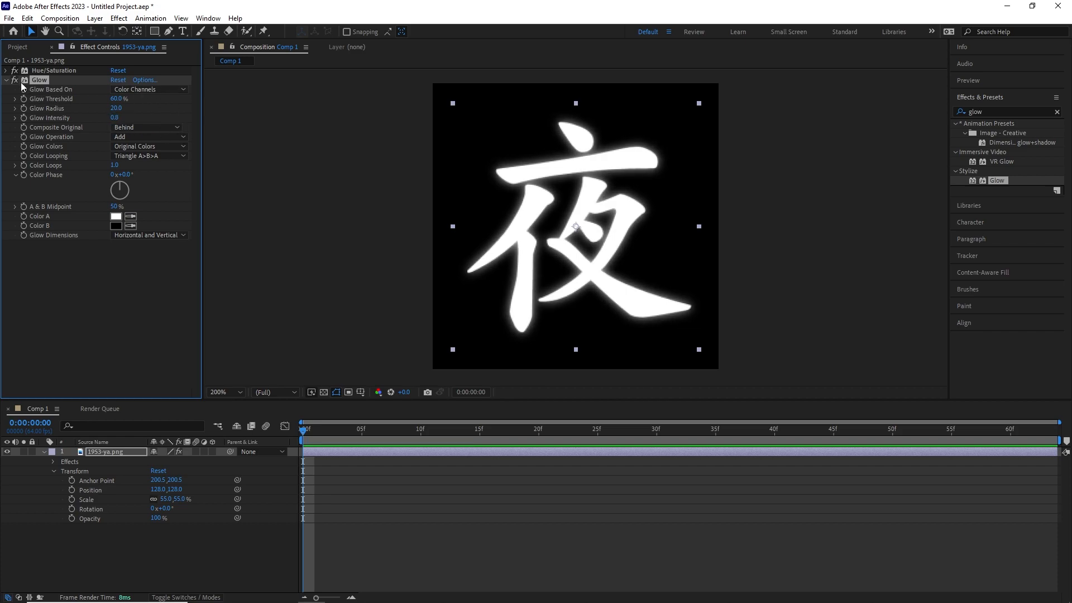
click(7, 81)
Find the Fractal Noise effect and apply it to the image layer
click(983, 111)
text(frac)
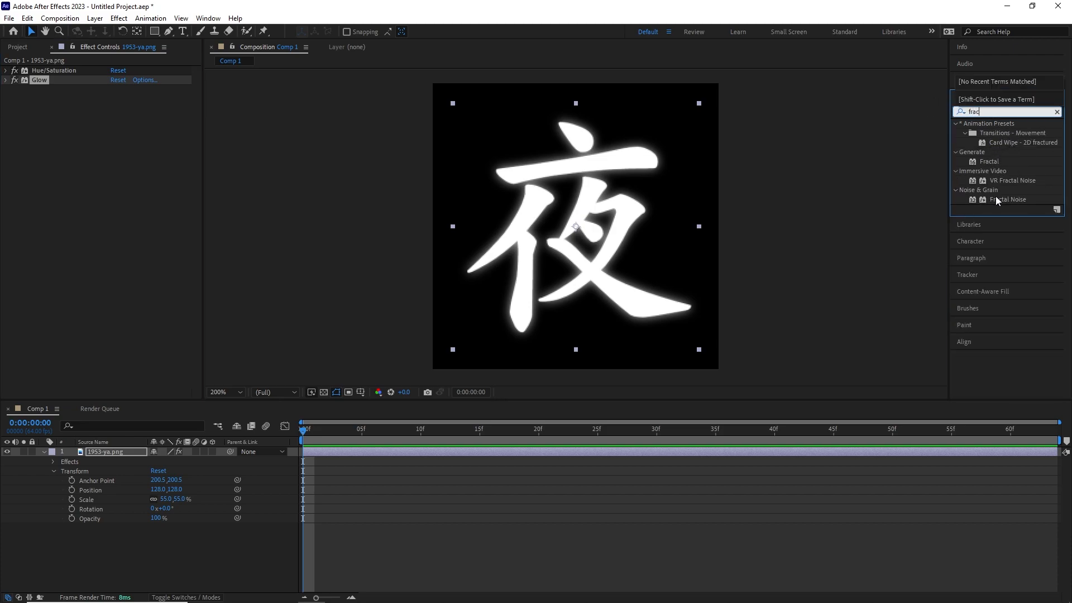
double_click(999, 199)
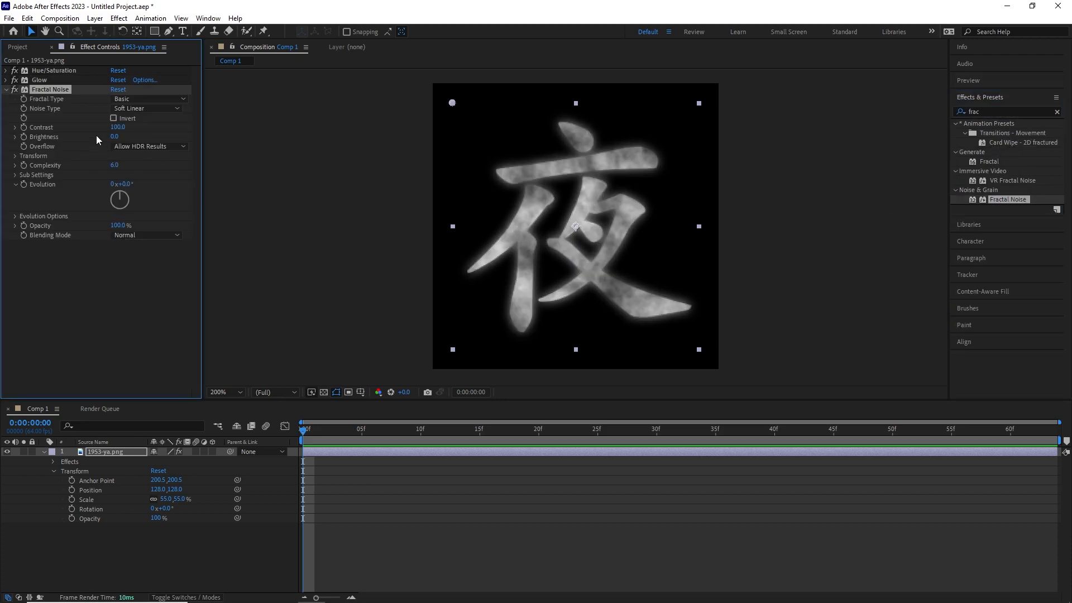
click(6, 90)
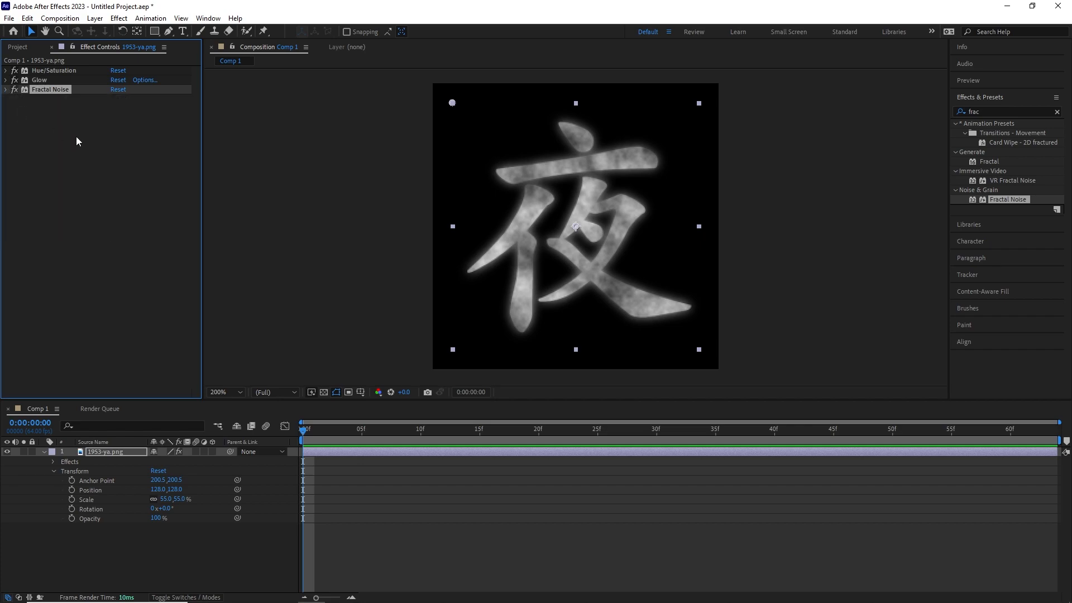
Try a lower Brightness for the Fractal Noise effect and set it back to 0
click(14, 90)
click(7, 91)
click(13, 90)
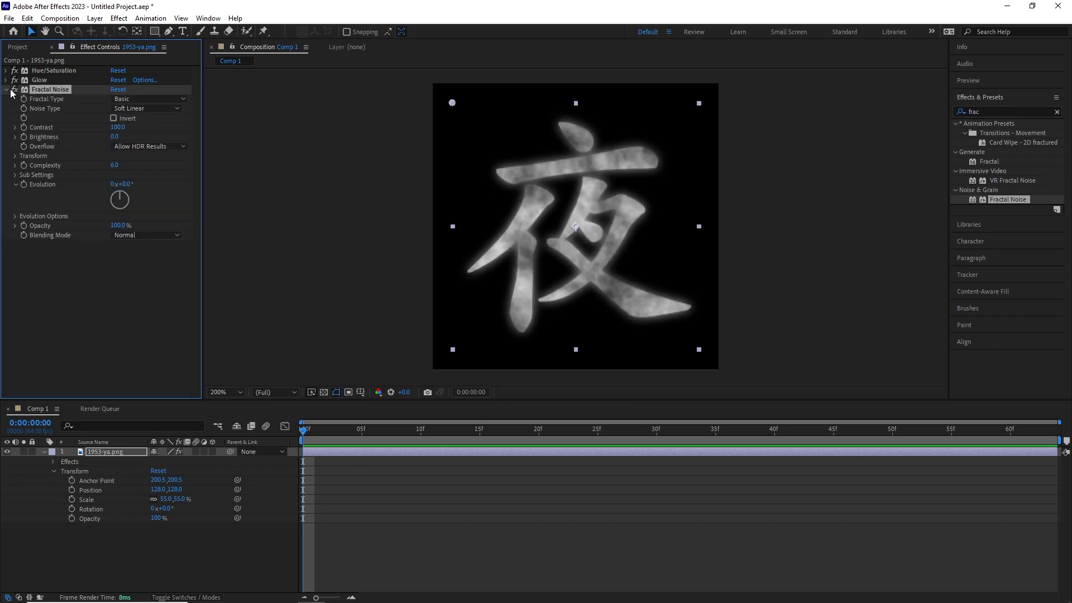
drag(116, 139, 84, 146)
click(119, 137)
text(0)
key(Return)
click(6, 89)
Move the Glow effect below Fractal Noise in the layer's effect order and compare with Fractal Noise switched off
drag(60, 80, 57, 96)
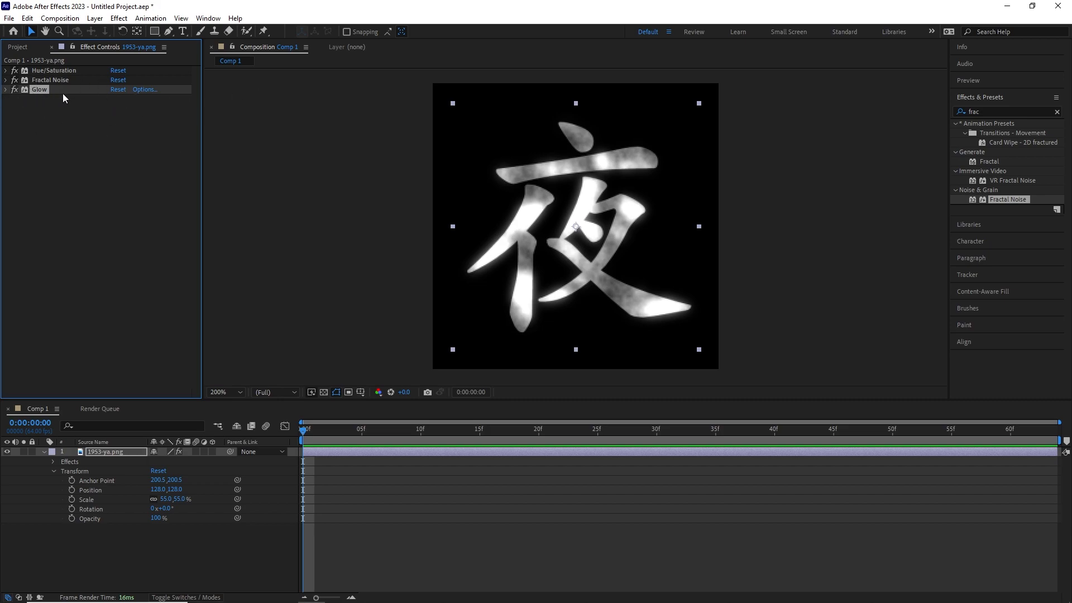
click(13, 80)
click(11, 80)
Animate the Fractal Noise Evolution with a keyframe at the first frame and one of 15° at the last frame, 0:00:00:63
click(6, 80)
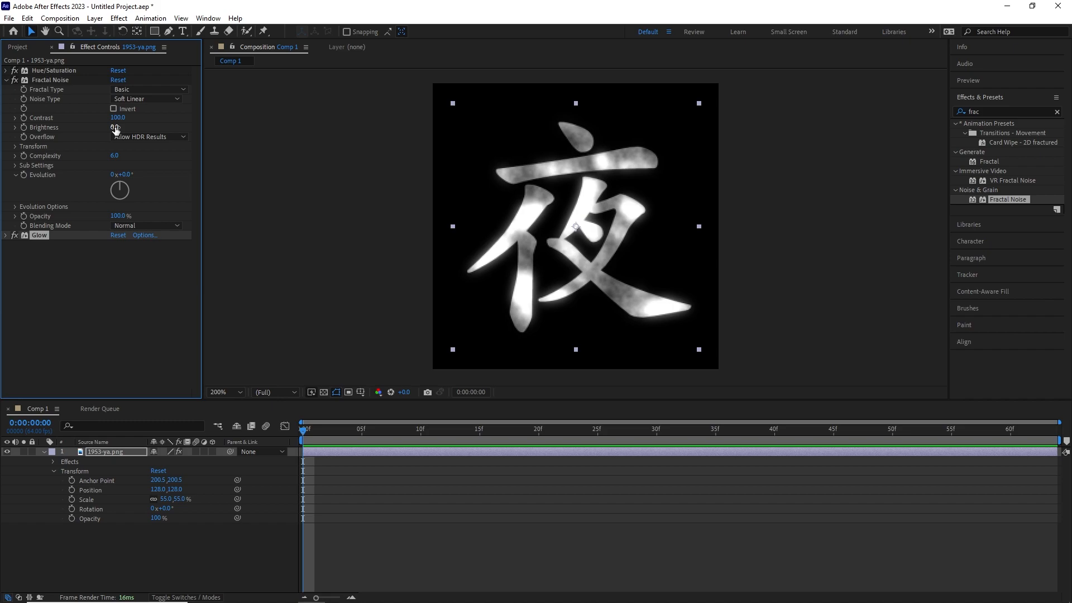
click(24, 175)
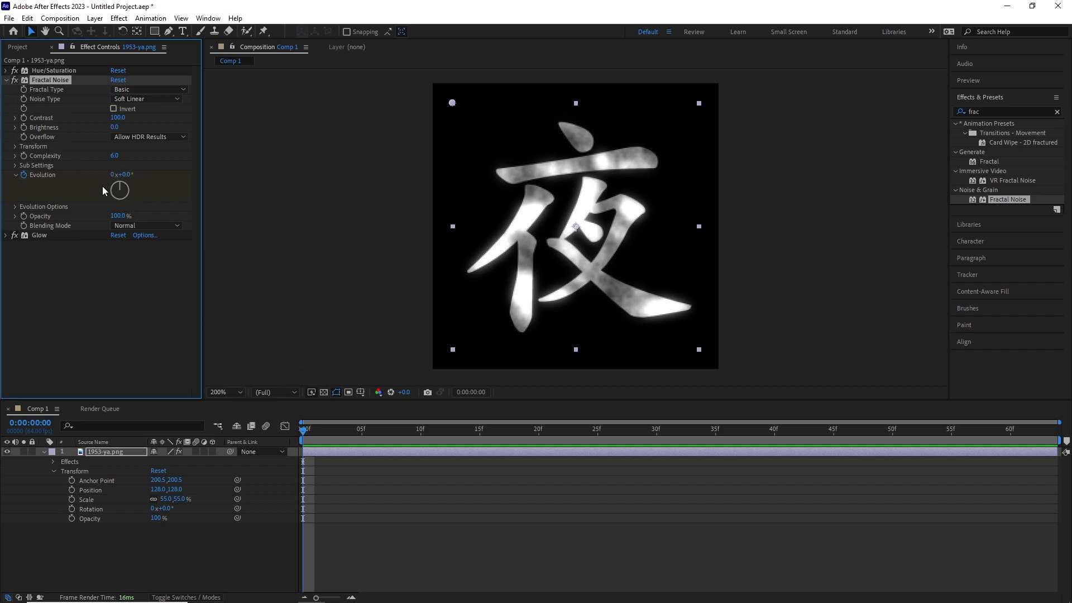
click(491, 430)
drag(616, 434, 1053, 437)
click(127, 174)
text(15)
key(Return)
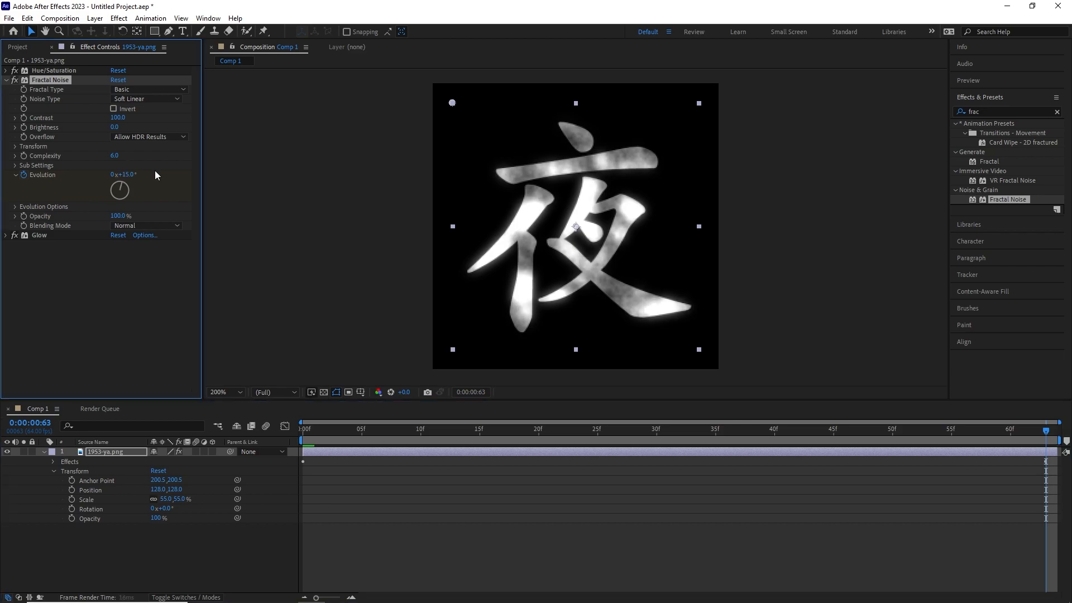
Preview the Evolution animation from the first frame and stop playback
drag(1035, 433, 303, 434)
key(space)
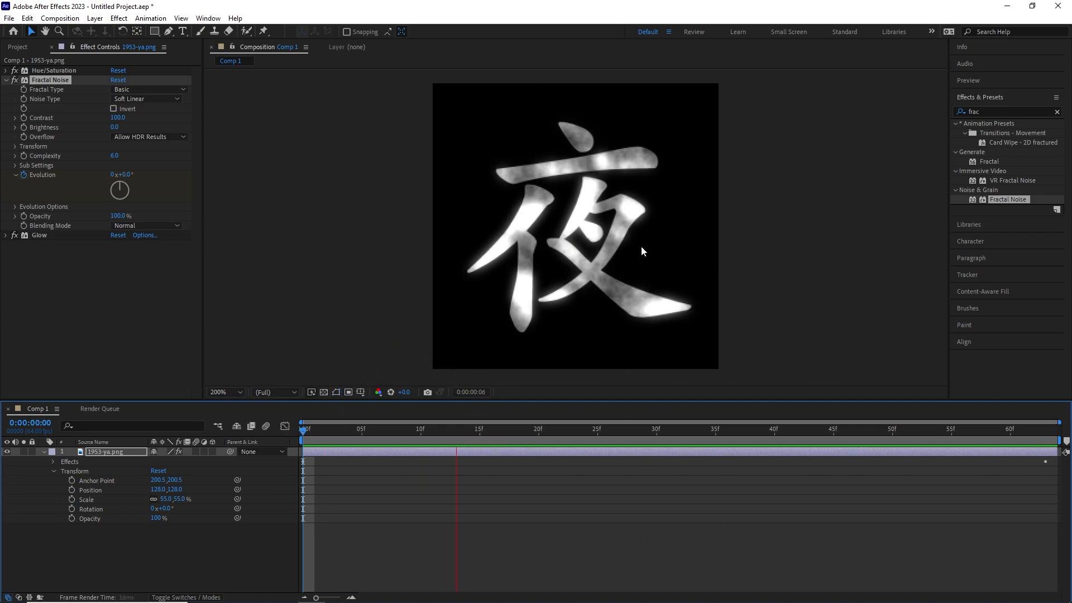
key(space)
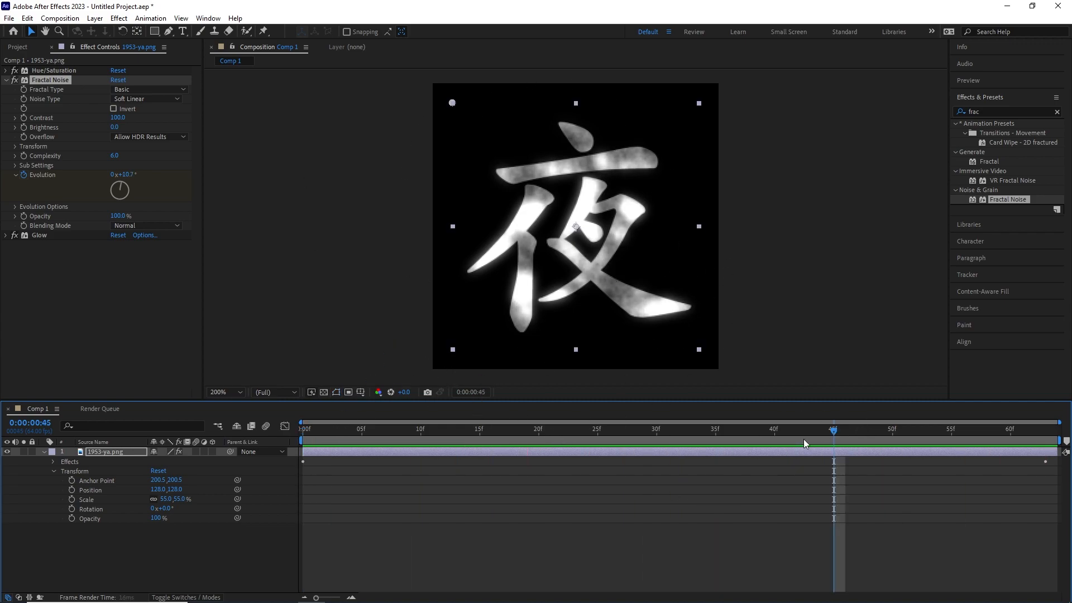
Set the Fractal Noise Evolution to 45° at the last frame, 0:00:00:63, and preview the animation from the first frame
drag(845, 433, 1046, 440)
click(133, 175)
text(45)
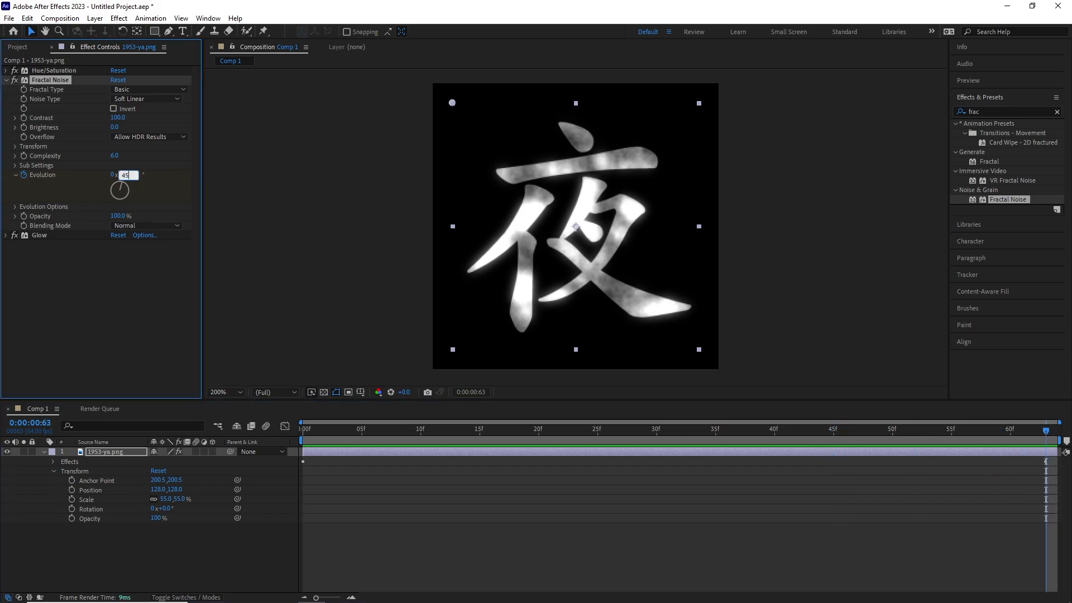
key(Return)
click(310, 434)
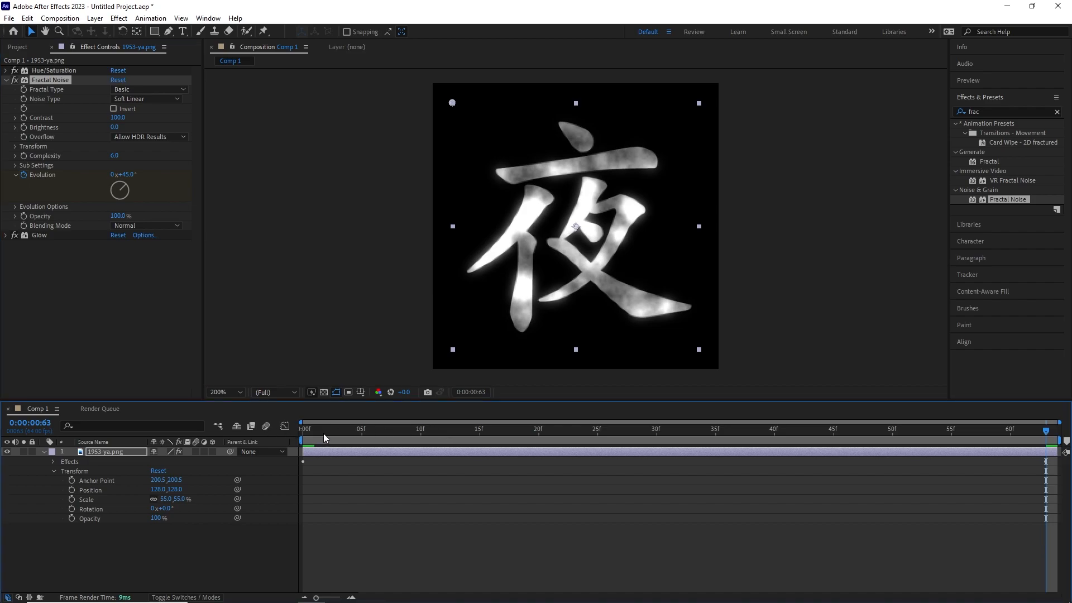
key(space)
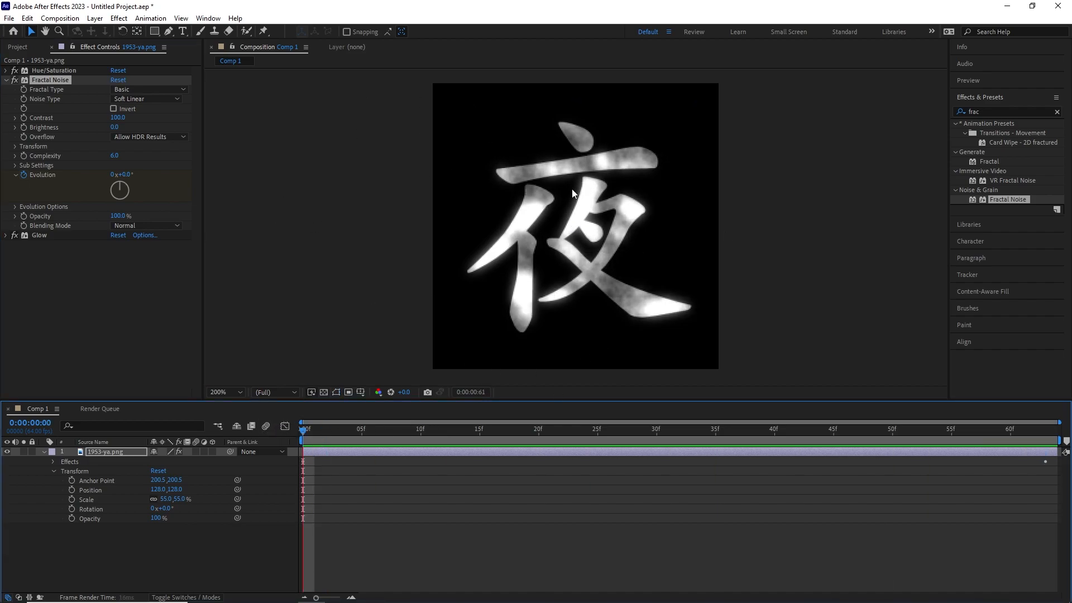
key(space)
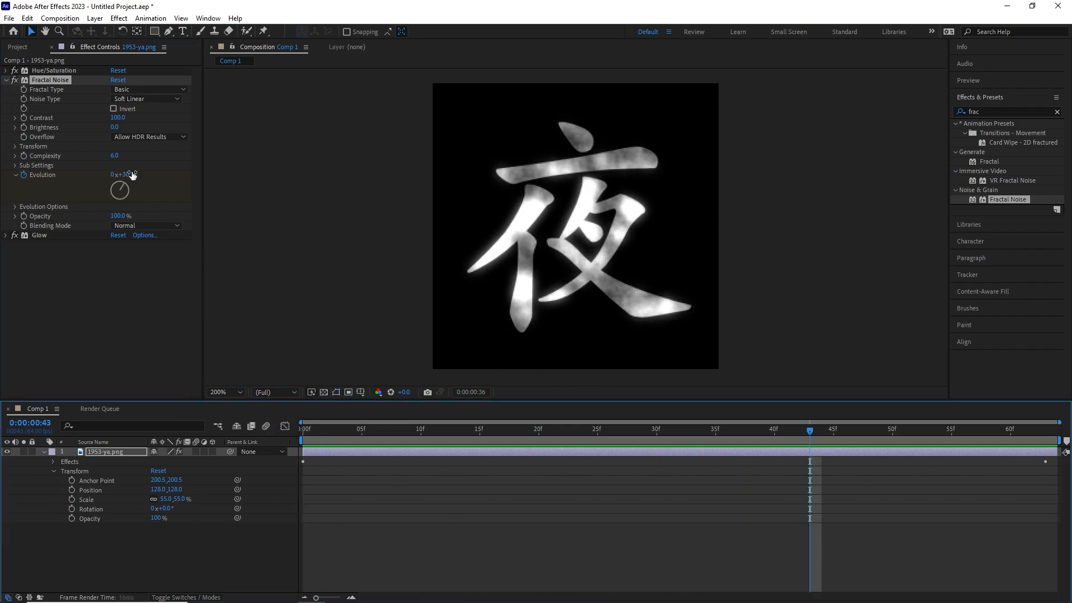
Try Fractal Noise Contrast values of 300 and 600
click(118, 118)
text(30)
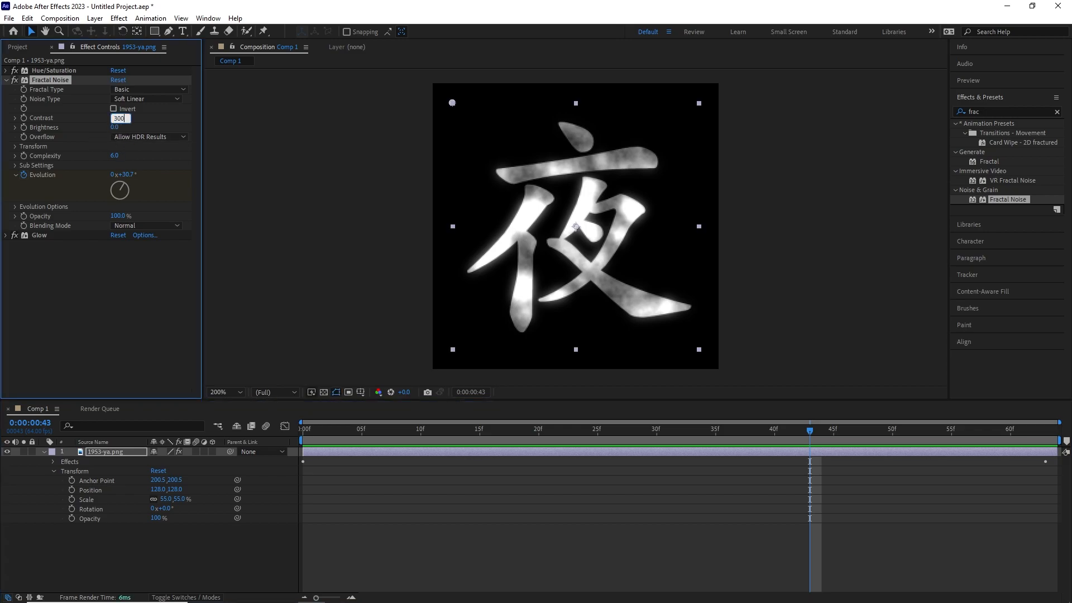
text(0)
key(Return)
click(118, 118)
text(600)
key(Return)
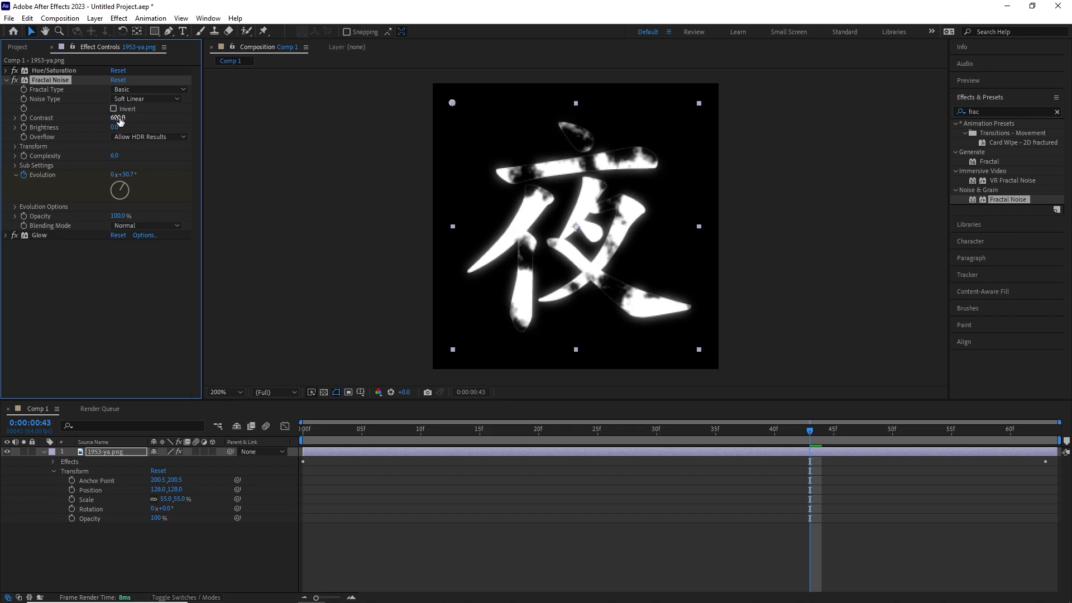
Set the Fractal Noise Contrast to 800
click(6, 81)
mouse_move(43, 94)
mouse_down()
mouse_move(45, 79)
mouse_move(51, 100)
mouse_up()
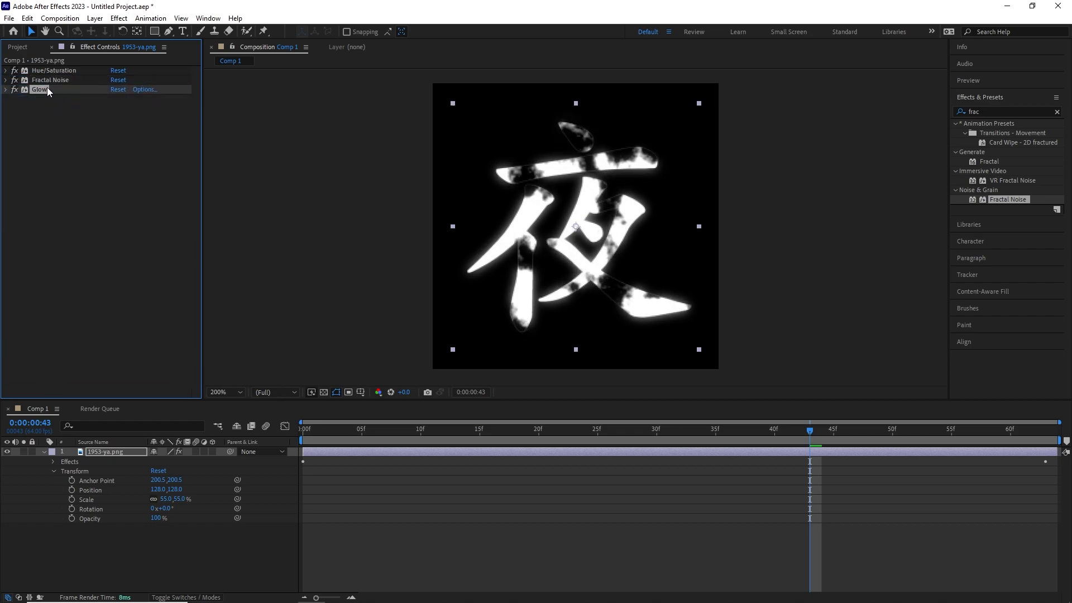
click(6, 80)
click(117, 118)
text(800)
key(Return)
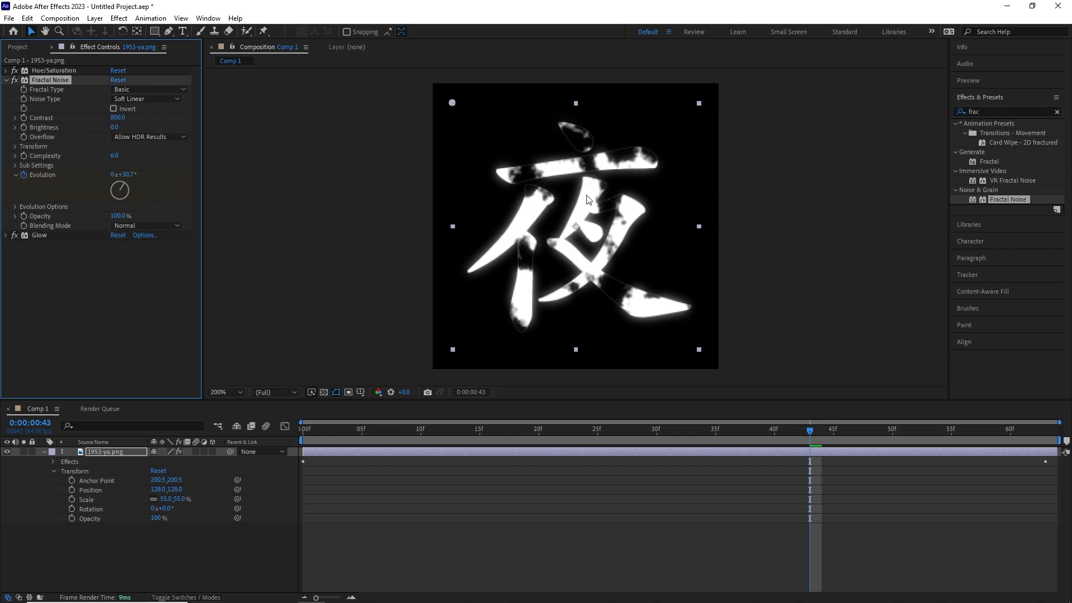
Turn on Colorize for the Hue/Saturation effect, keeping it above Fractal Noise, and preview the animation from the first frame
drag(59, 73, 52, 262)
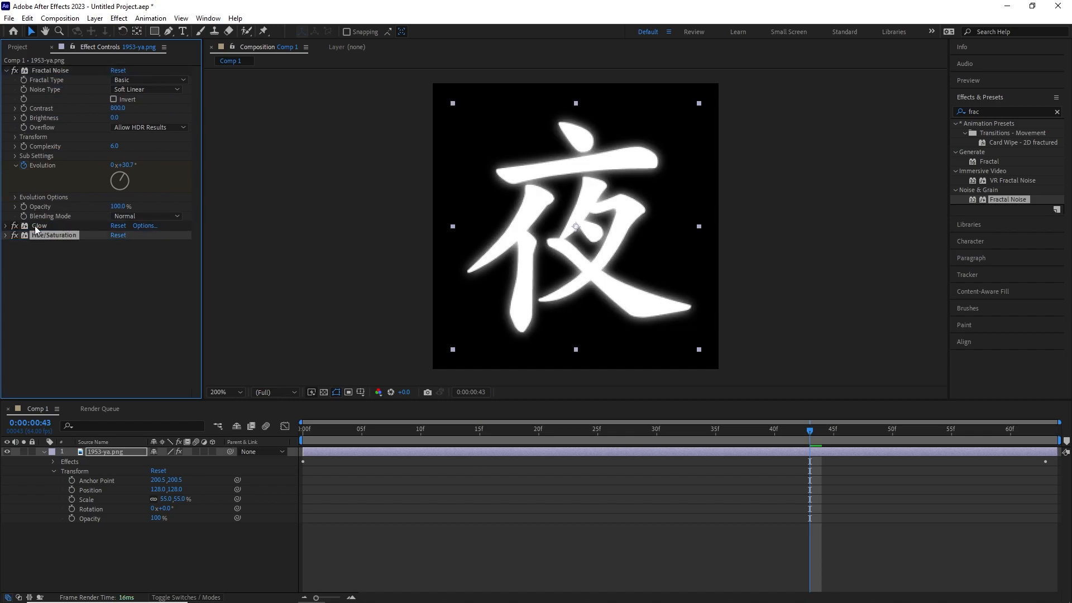
key(ctrl+z)
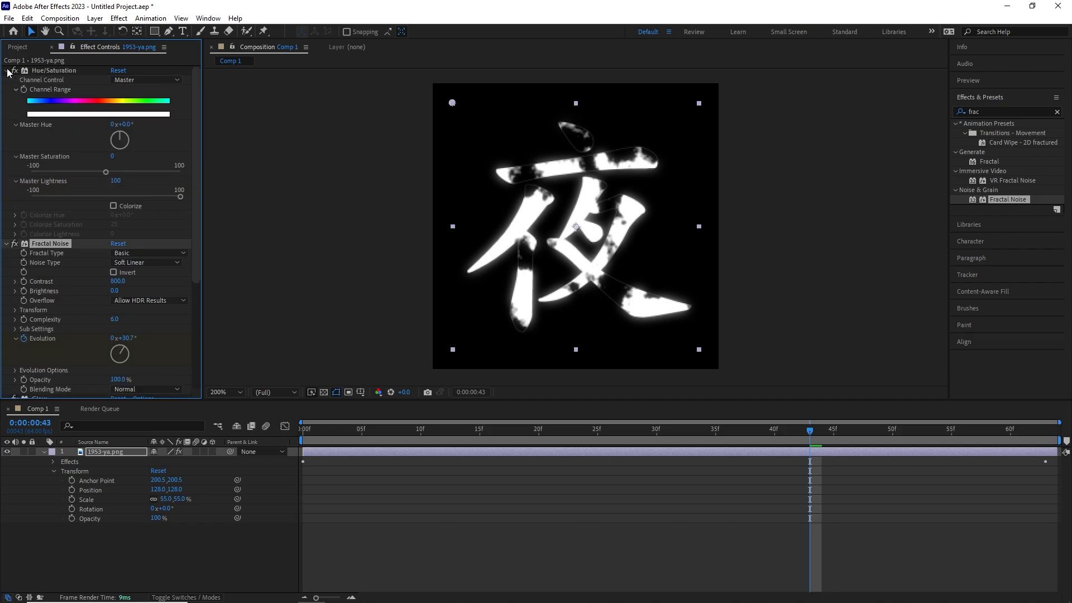
click(113, 205)
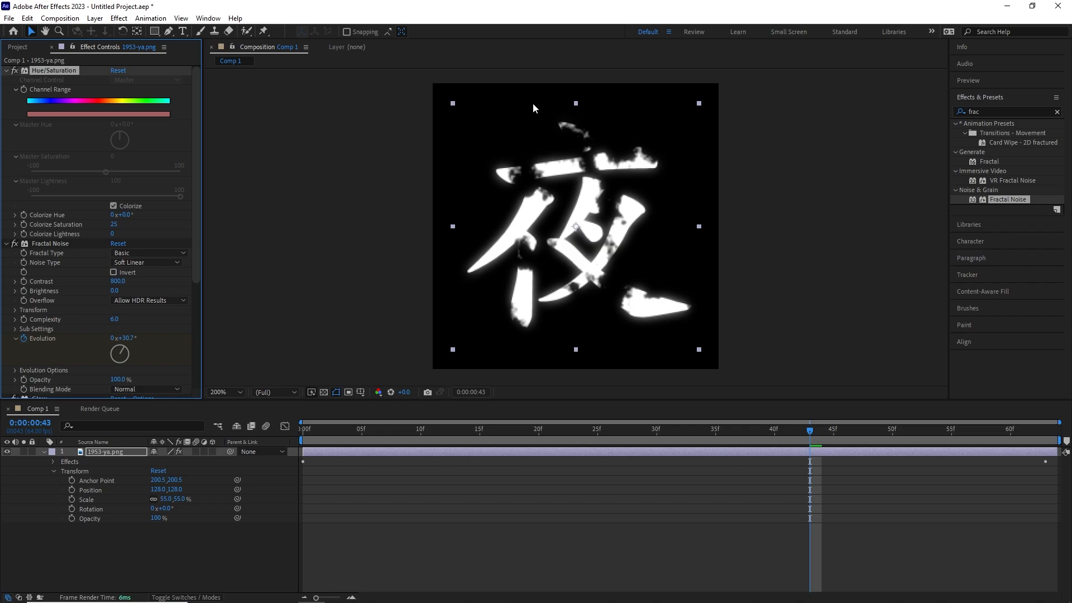
click(6, 70)
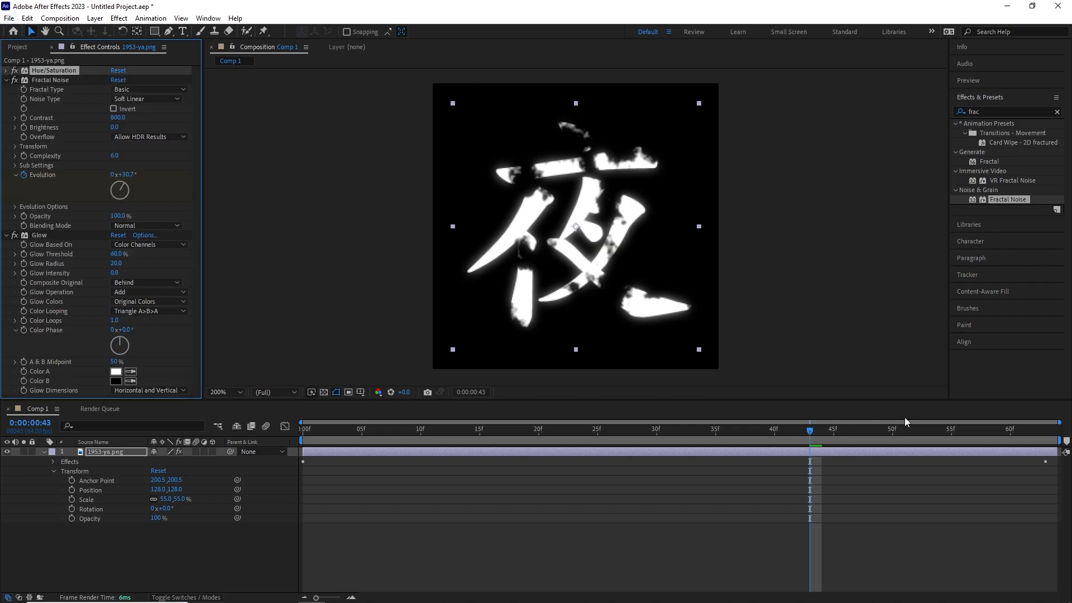
drag(785, 433, 365, 445)
key(space)
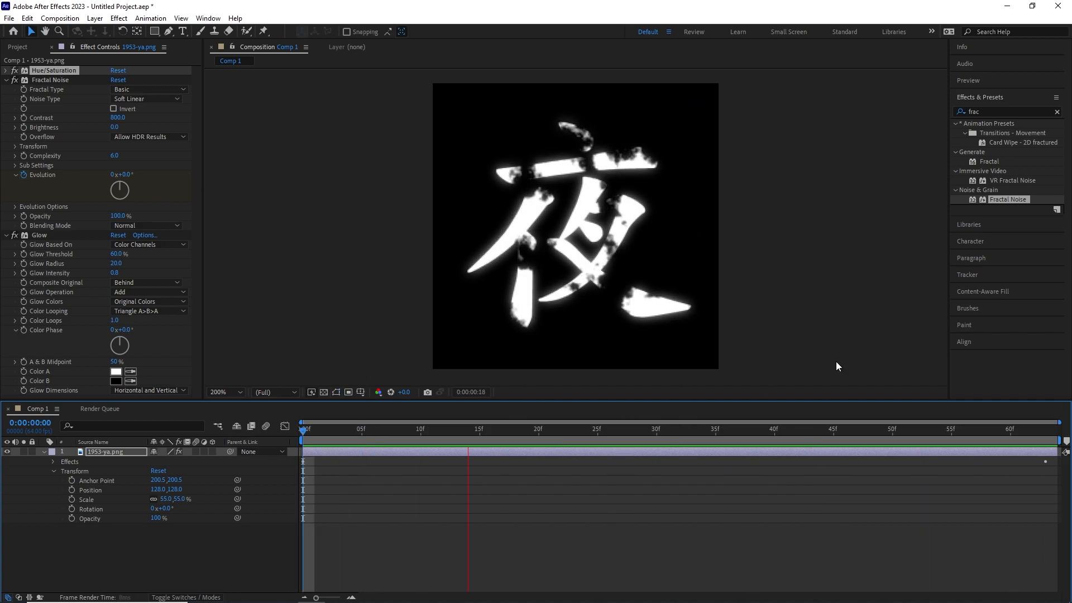
Start animating the Fractal Noise Brightness with a keyframe of 0 at 0:00:00:26
drag(805, 436, 609, 430)
click(9, 238)
click(8, 236)
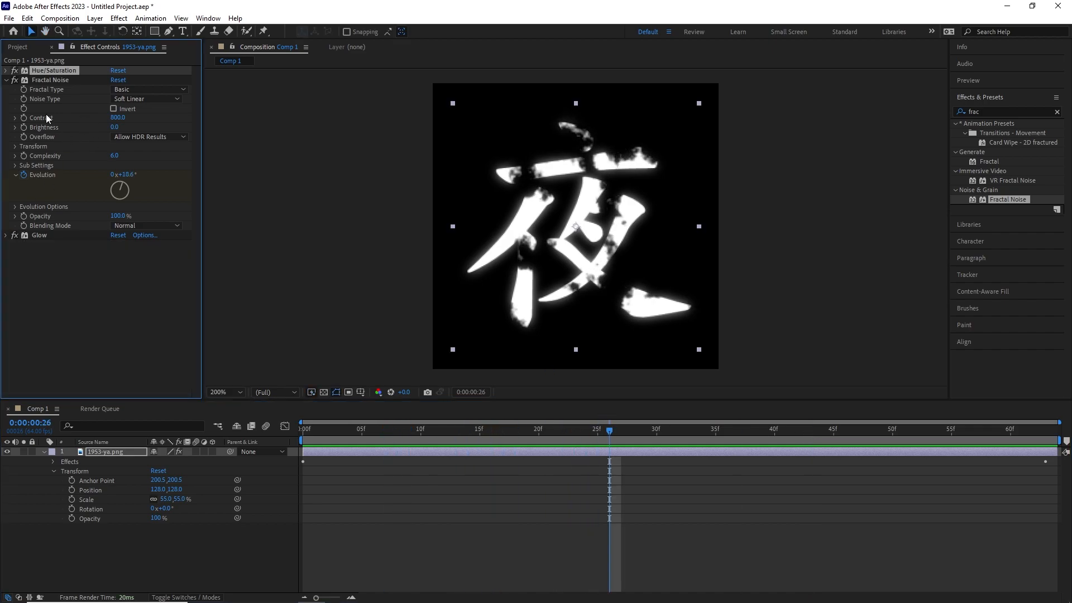
click(23, 128)
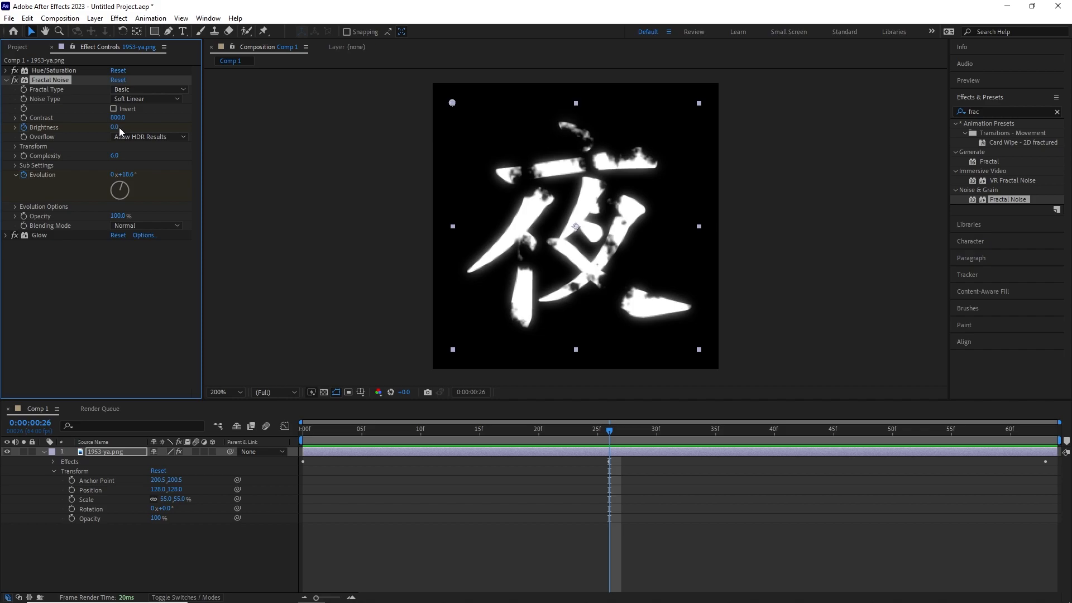
Set the Brightness keyframe at the first frame to -325 after trying -200 and -300
drag(605, 432, 296, 416)
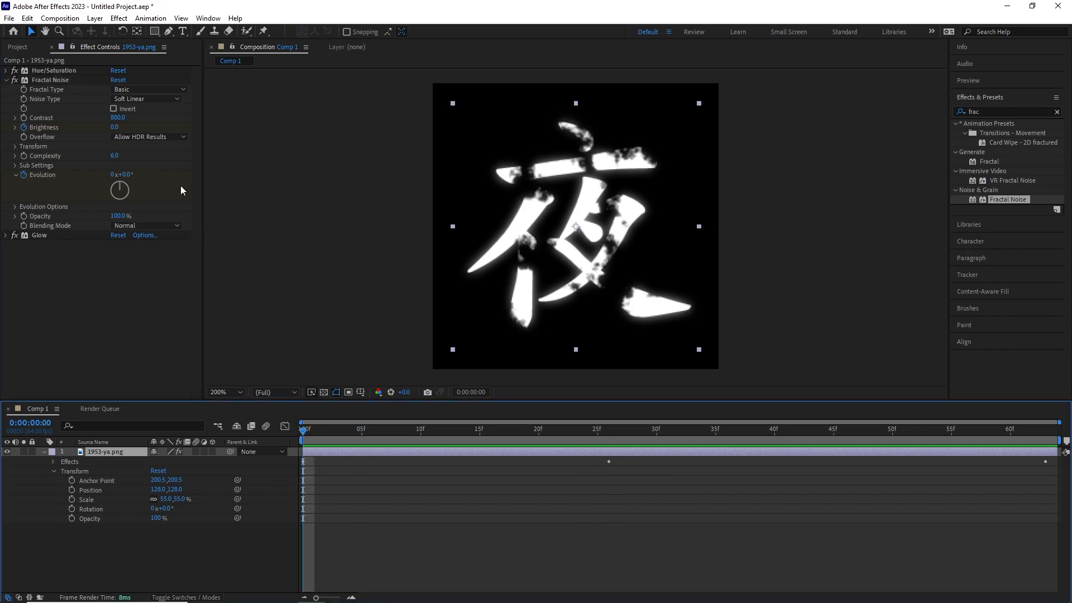
click(117, 127)
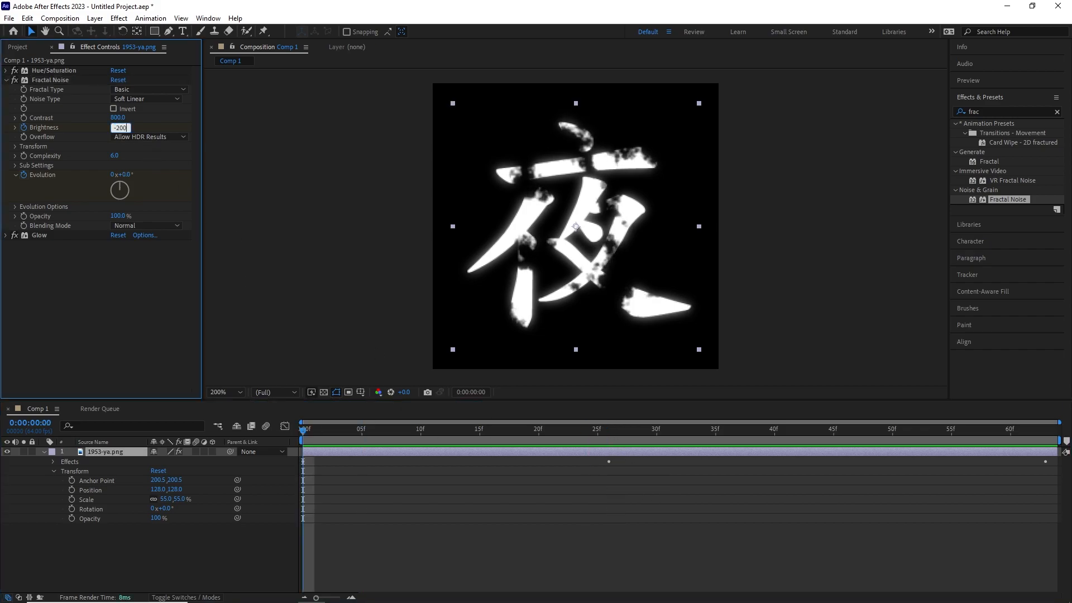
key(Return)
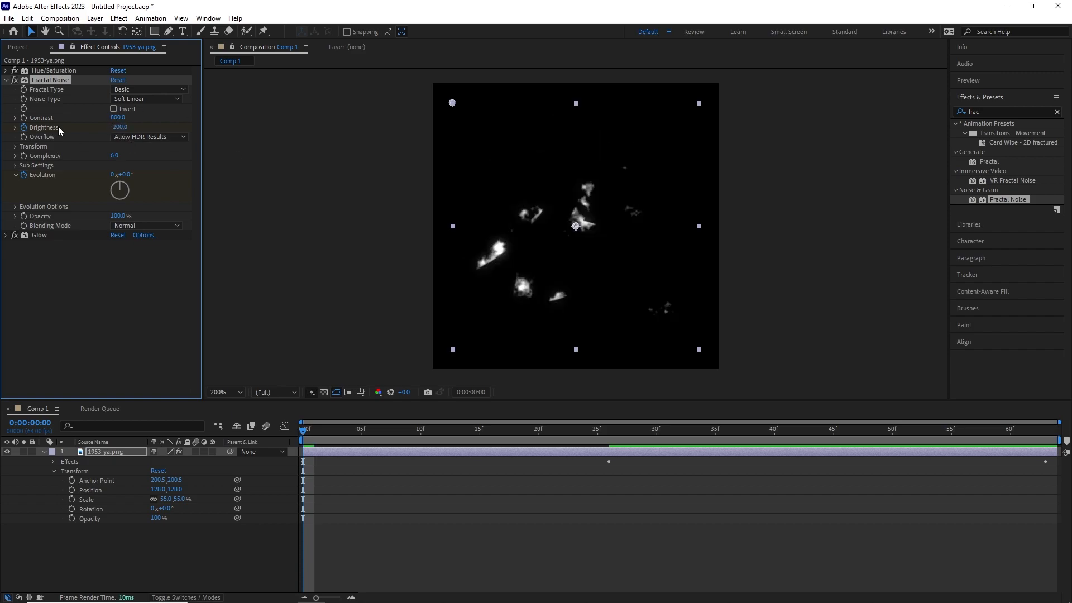
click(127, 129)
text(-300)
key(Return)
click(128, 130)
text(-)
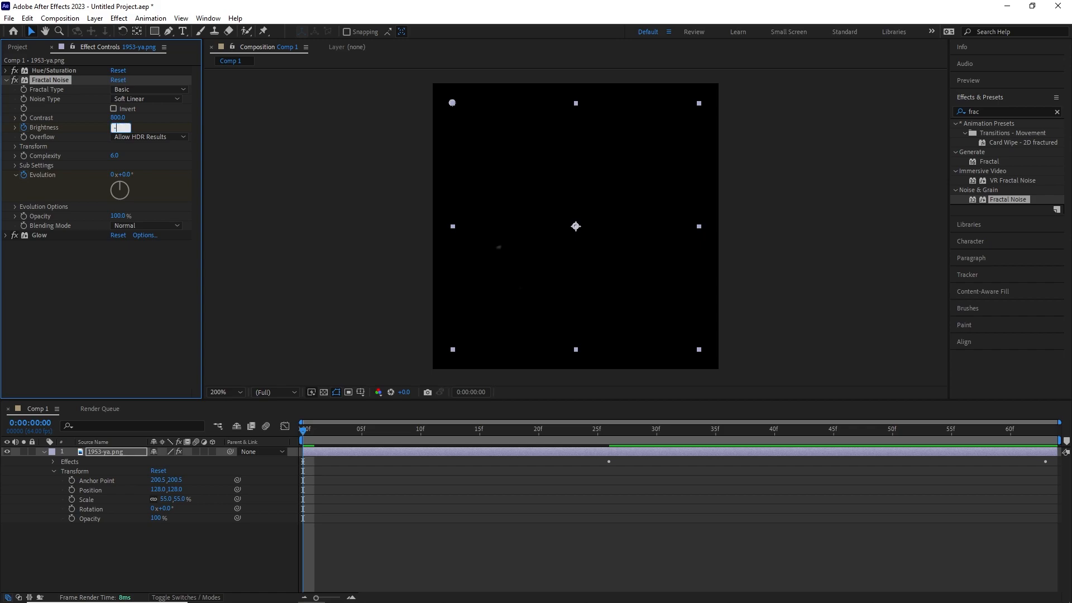
text(325)
key(Return)
Add Fractal Noise Brightness keyframes of -250 at 0:00:00:01 and -150 at 0:00:00:04
click(315, 432)
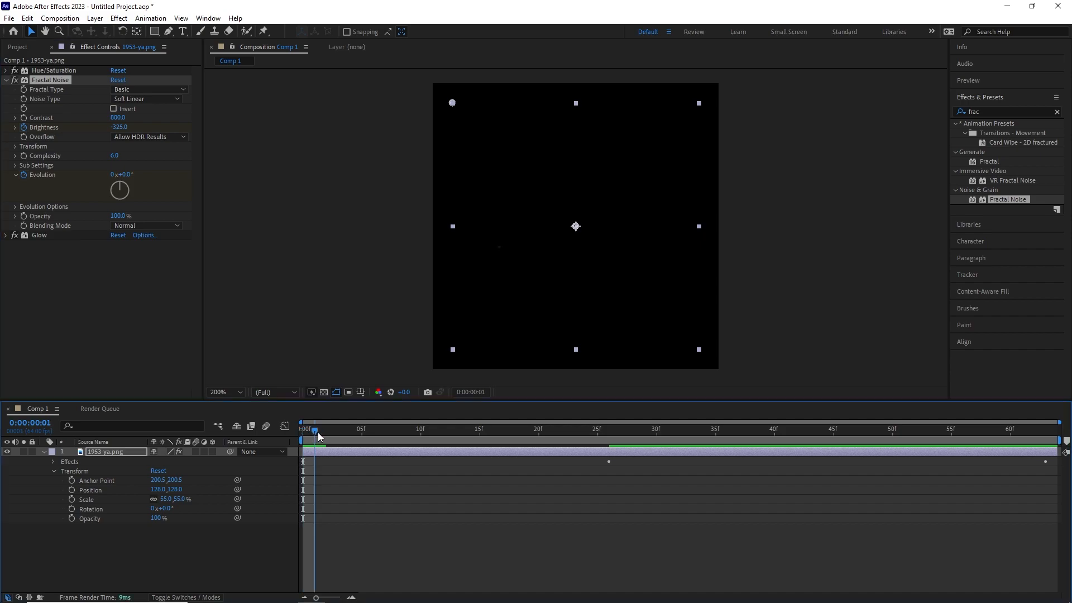
click(128, 131)
text(-250)
key(Return)
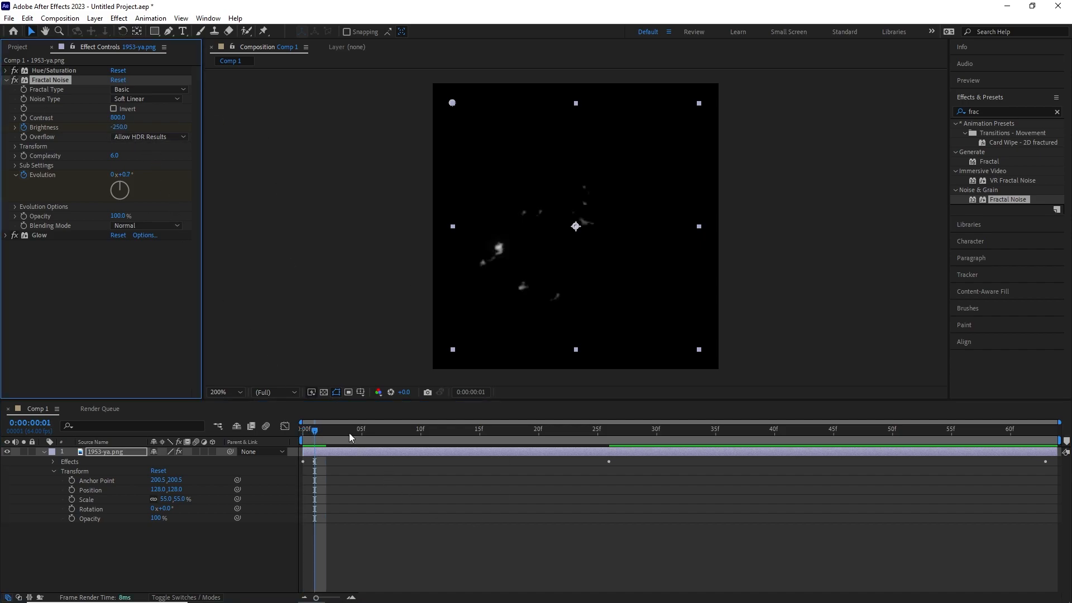
click(349, 434)
click(120, 127)
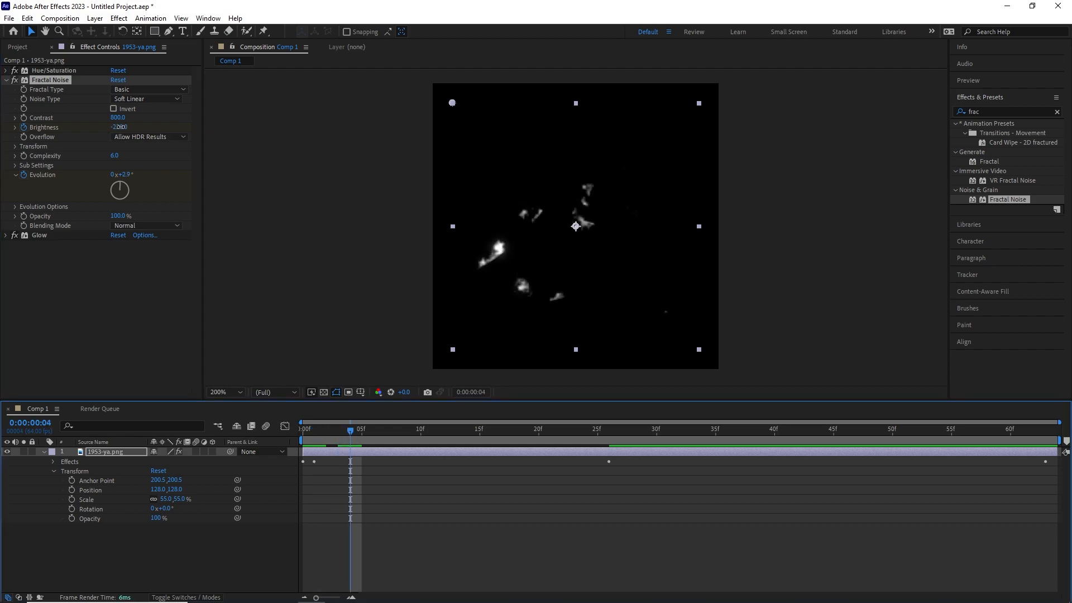
text(-150)
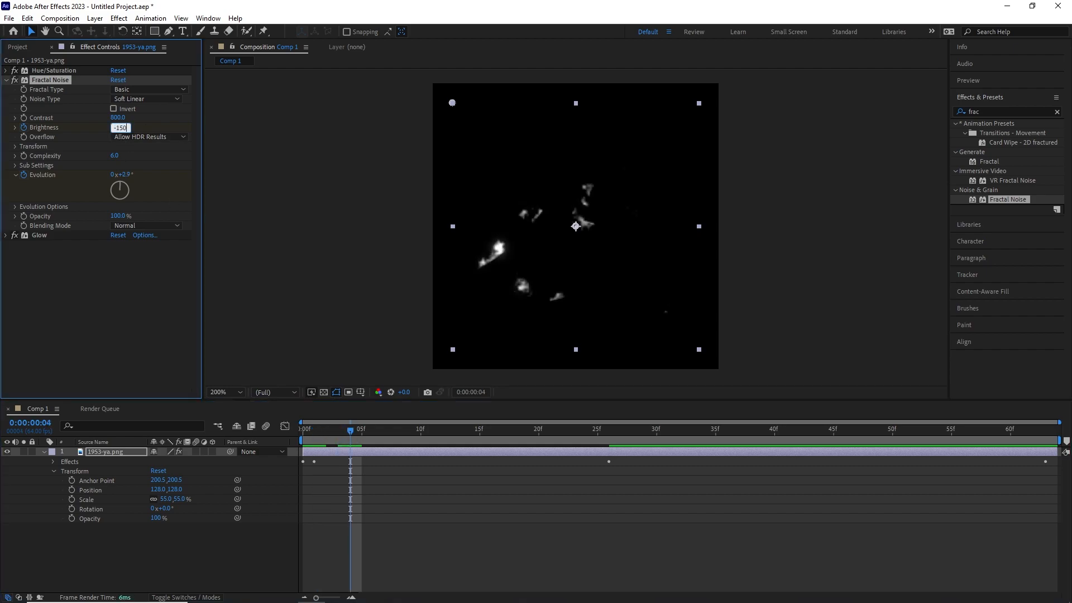
key(Return)
Add a Fractal Noise Brightness keyframe of -50 at 0:00:00:09
click(408, 429)
click(120, 127)
text(-1)
key(Return)
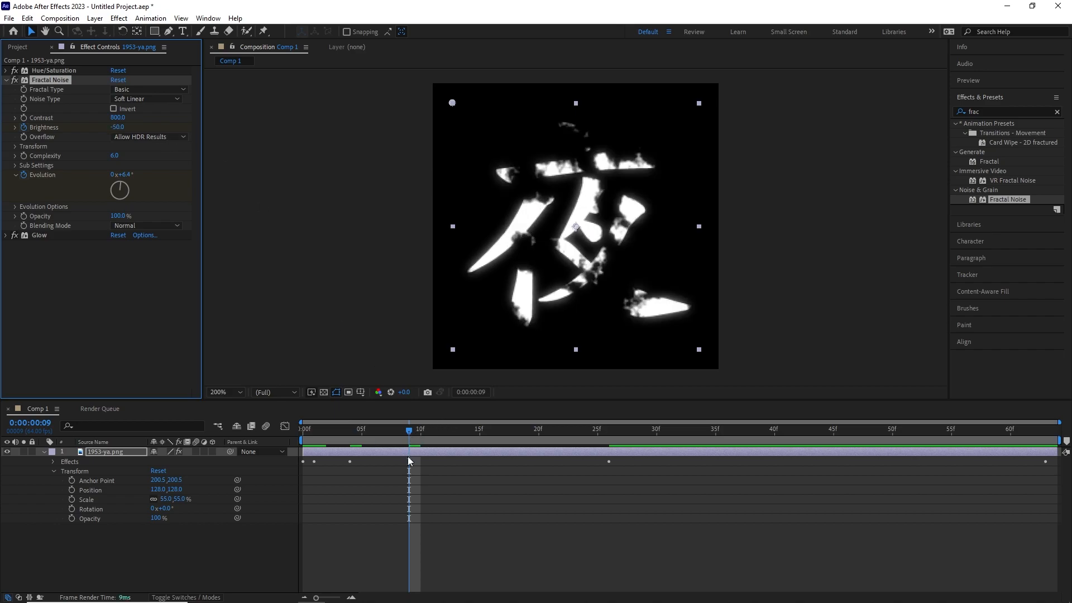
Expand the layer's Fractal Noise properties in the timeline and move the -50 Brightness keyframe from frame 9 to frame 14
click(405, 460)
click(55, 470)
click(53, 461)
click(62, 481)
scroll(346, 538, down, 2)
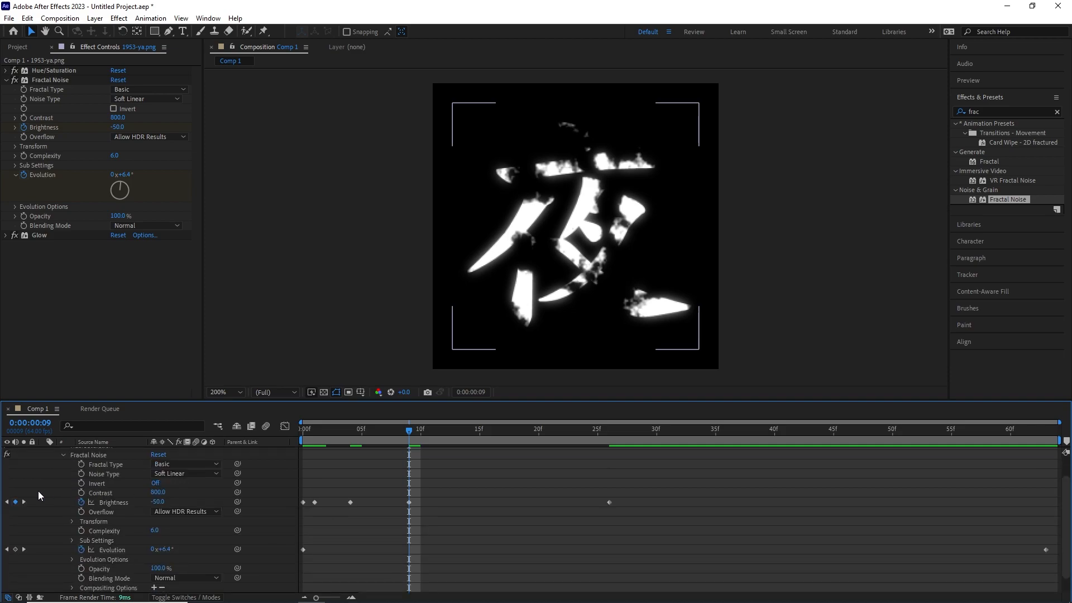
scroll(119, 509, up, 2)
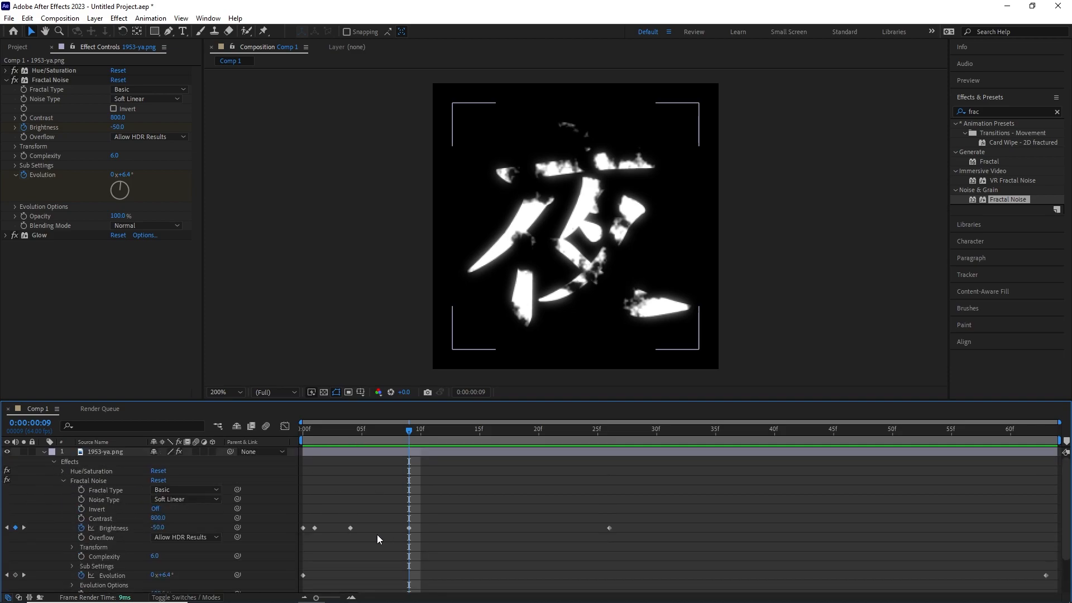
drag(407, 528, 466, 529)
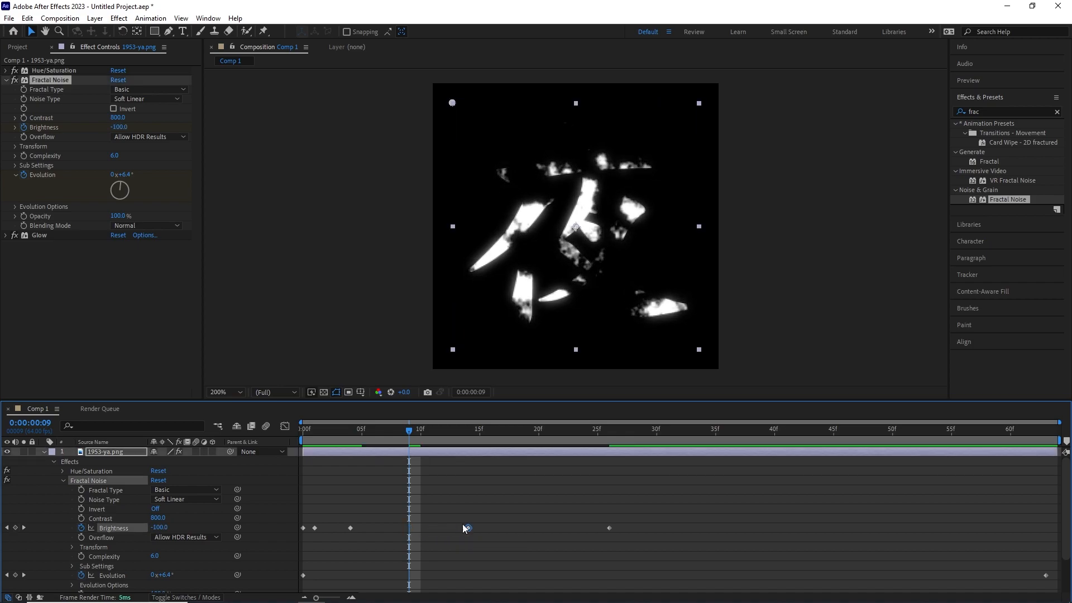
Preview the Brightness animation twice from the first frame
drag(412, 431, 291, 440)
key(space)
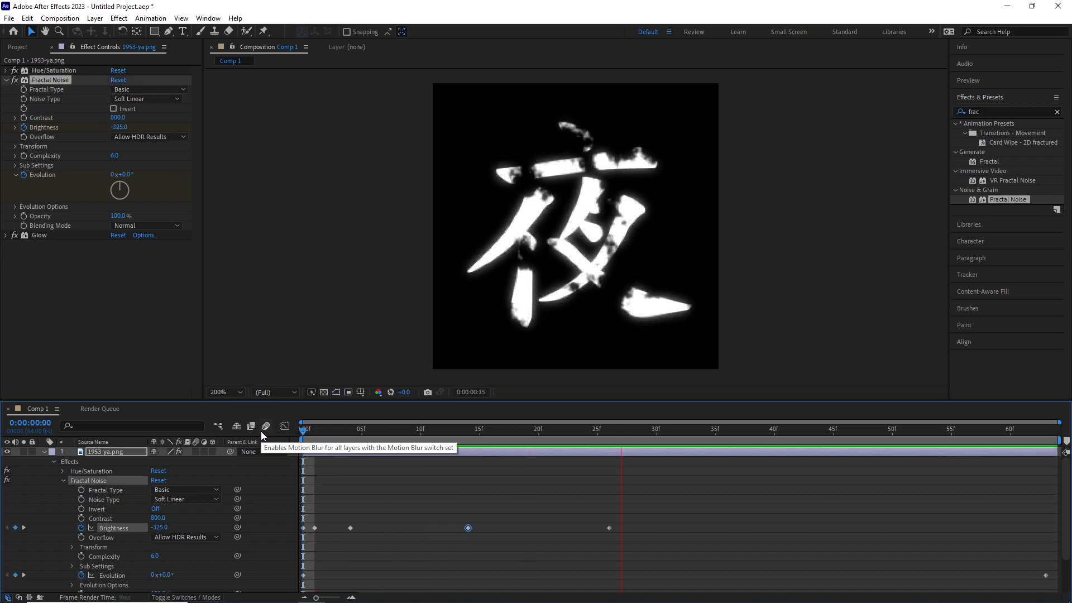
key(space)
drag(994, 436, 291, 440)
key(space)
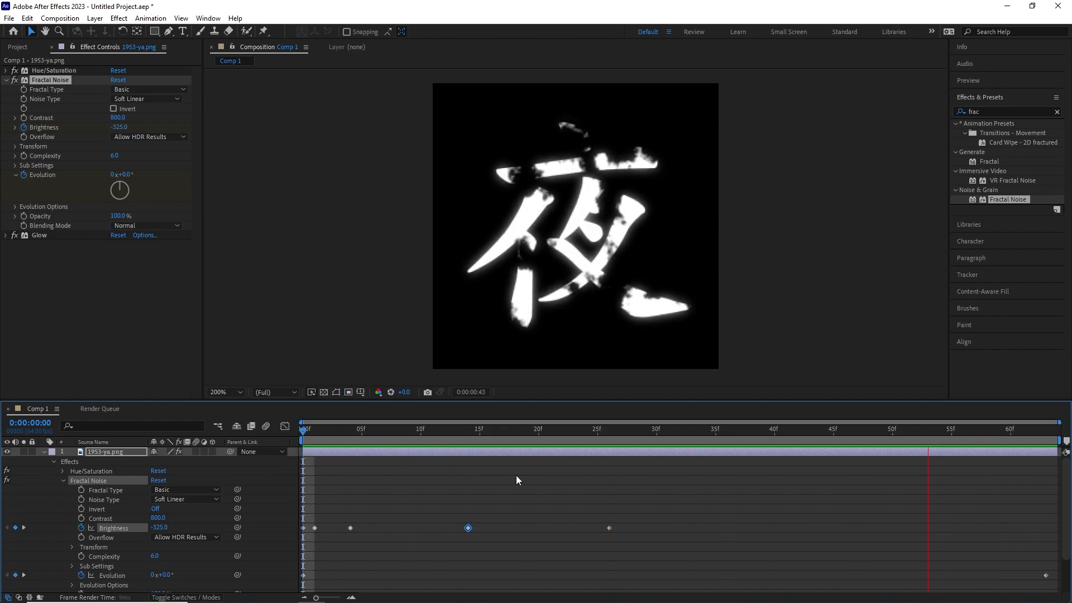
key(space)
Copy the -50 and -150 Brightness keyframes and paste them at 0:00:00:40 and 0:00:00:45
drag(918, 451, 779, 447)
key(ctrl+v)
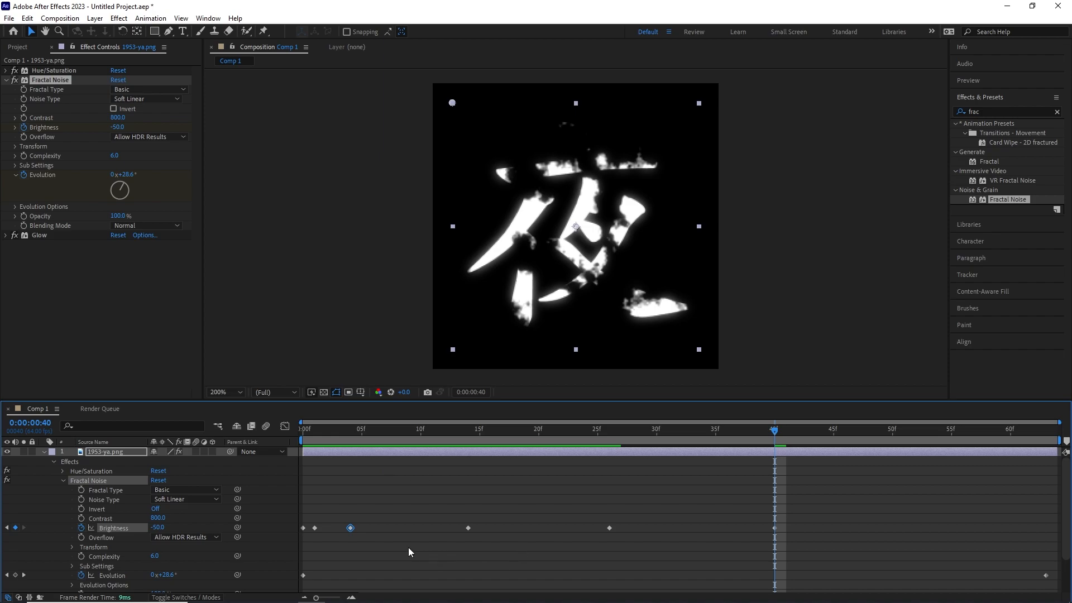
drag(774, 444, 834, 430)
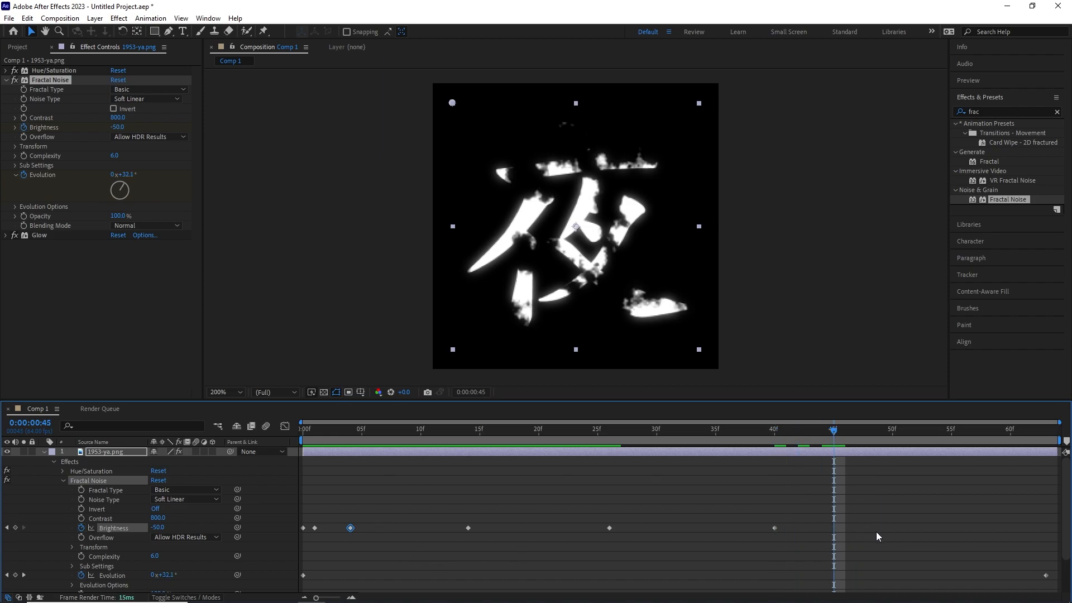
key(ctrl+v)
Copy the -250 and -325 Brightness keyframes and paste them at 0:00:00:55 and at the last frame
click(315, 528)
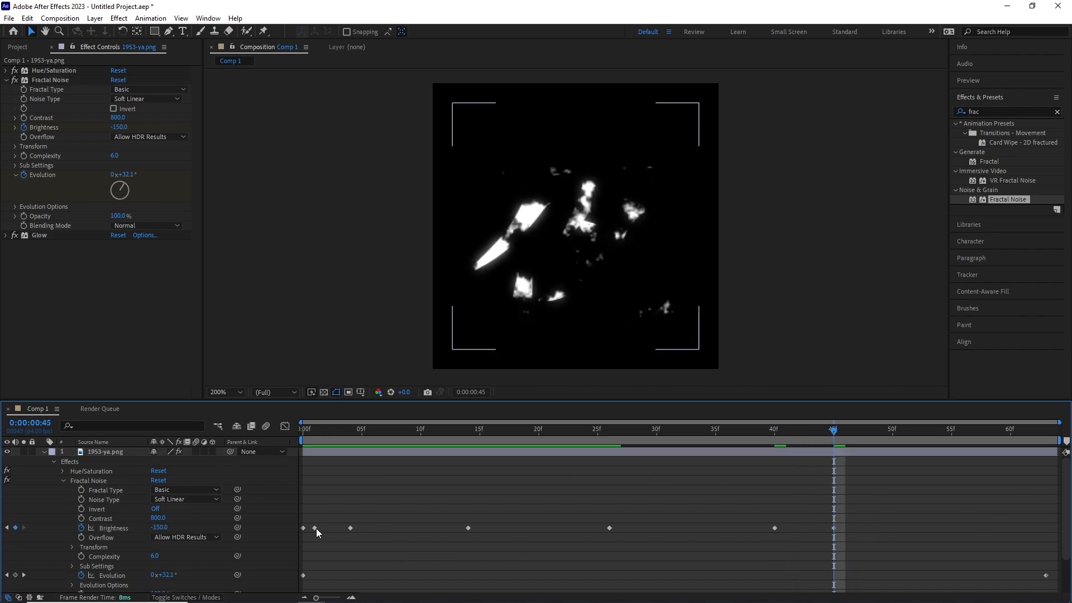
drag(823, 434, 951, 438)
key(ctrl+v)
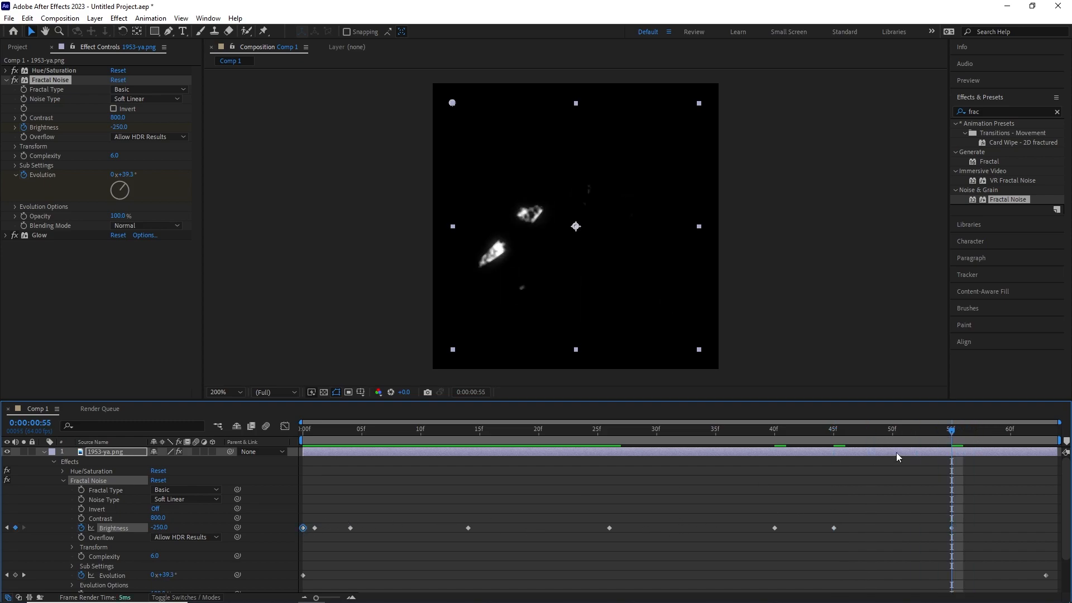
drag(953, 431, 580, 480)
key(ctrl+v)
Preview the fade-out and move the -150 and -250 closing Brightness keyframes to frames 58 and 61
key(space)
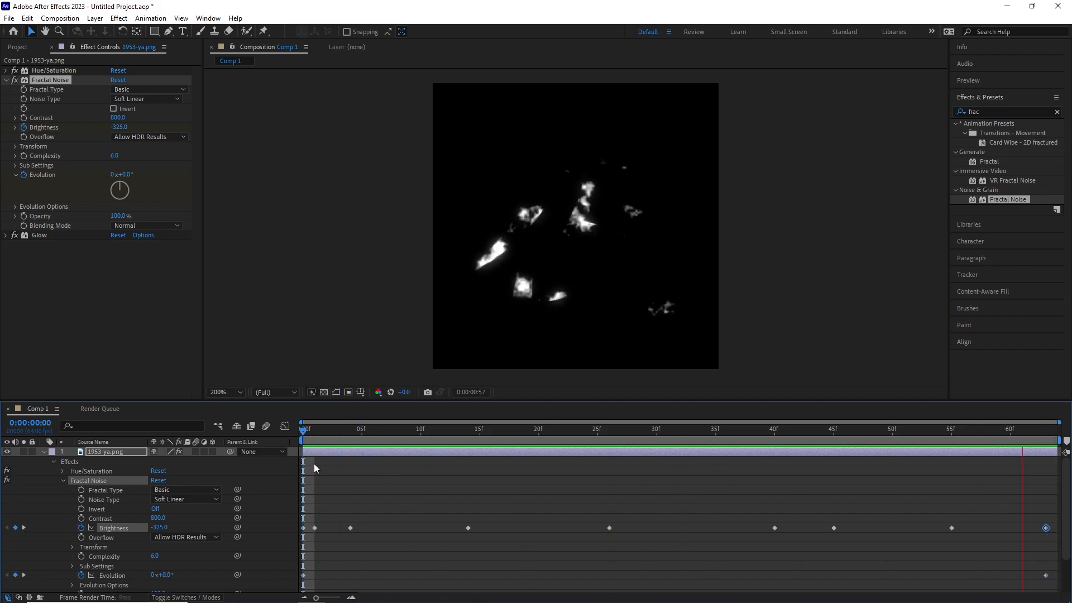
key(space)
drag(990, 560, 986, 528)
click(919, 542)
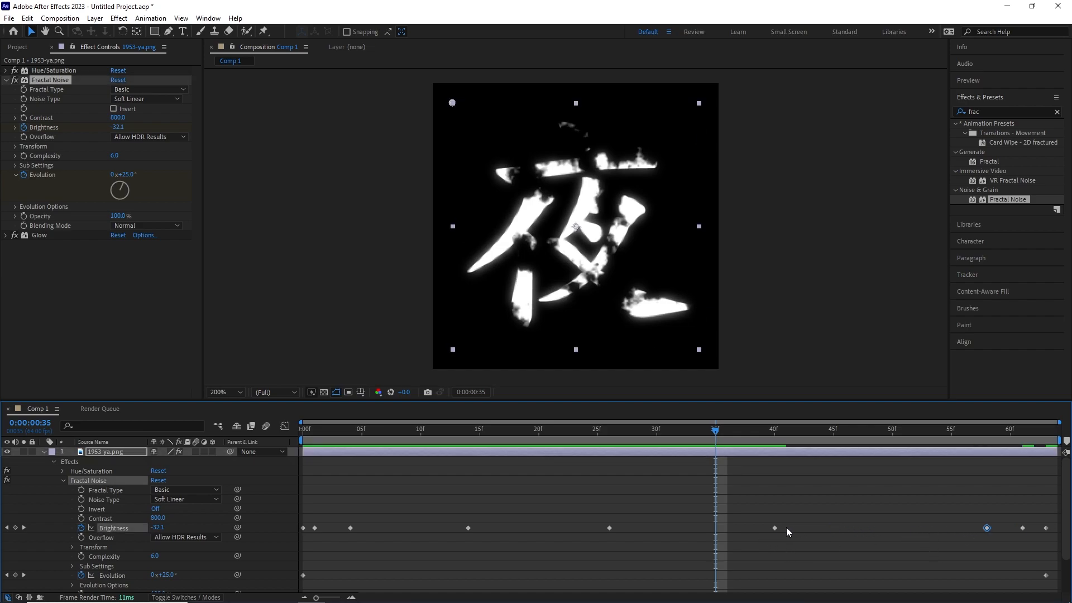
Move the Brightness keyframe at frame 40 to frame 49 and preview the animation from the first frame
drag(779, 527, 879, 525)
drag(707, 430, 163, 435)
key(space)
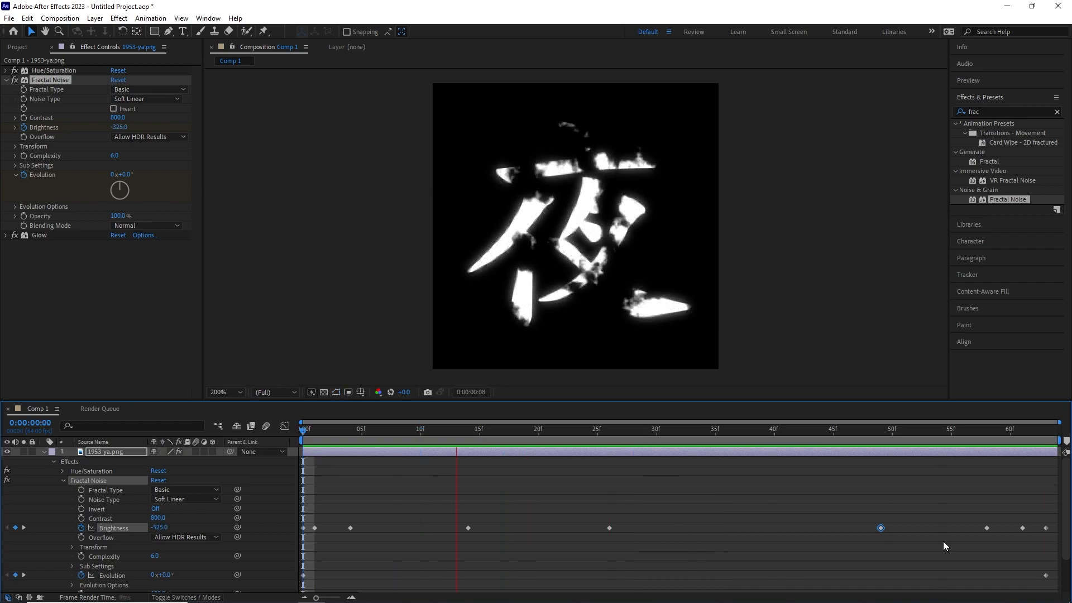
key(space)
Add a Fractal Noise Brightness keyframe of 10 at frame 31 and preview the animation from the start
drag(579, 441, 668, 446)
click(117, 127)
text(10)
key(Return)
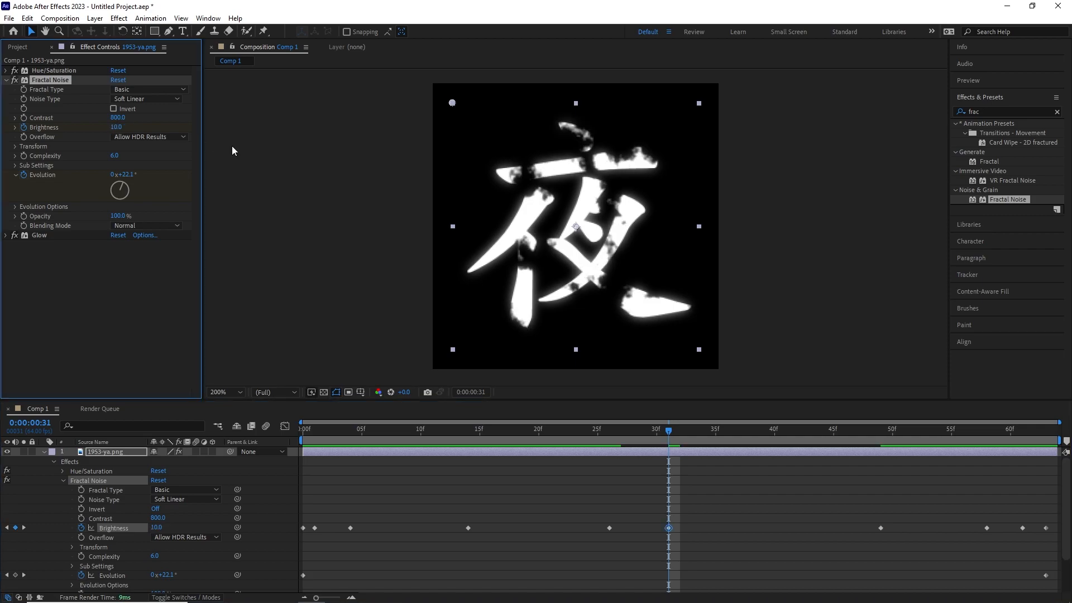
click(309, 436)
key(space)
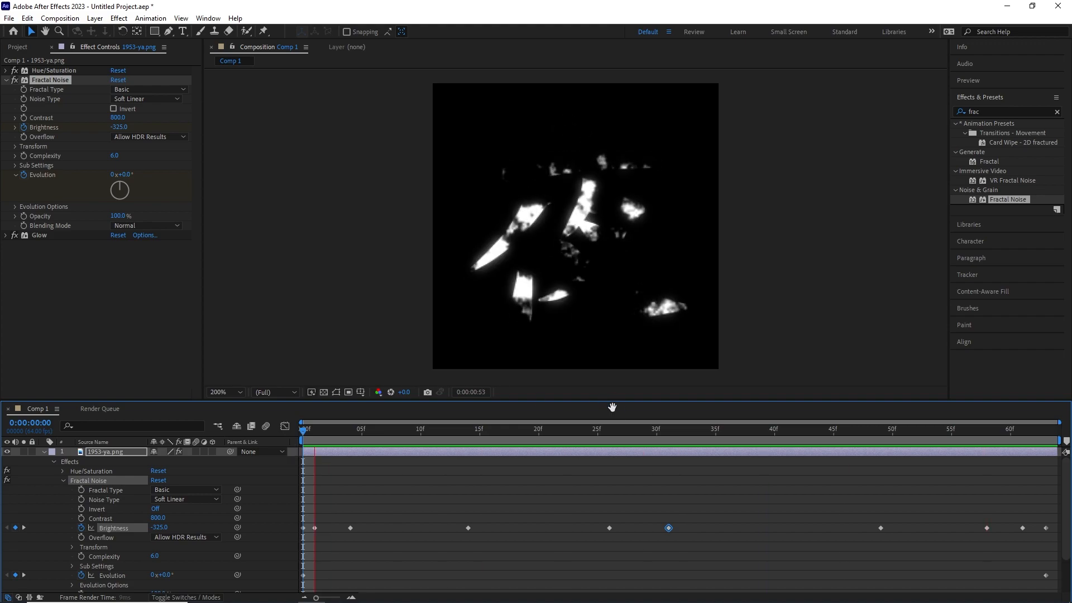
key(space)
Move the closing Brightness keyframes at frames 58 and 61 to frames 54 and 62, and preview the animation
drag(406, 433, 1030, 427)
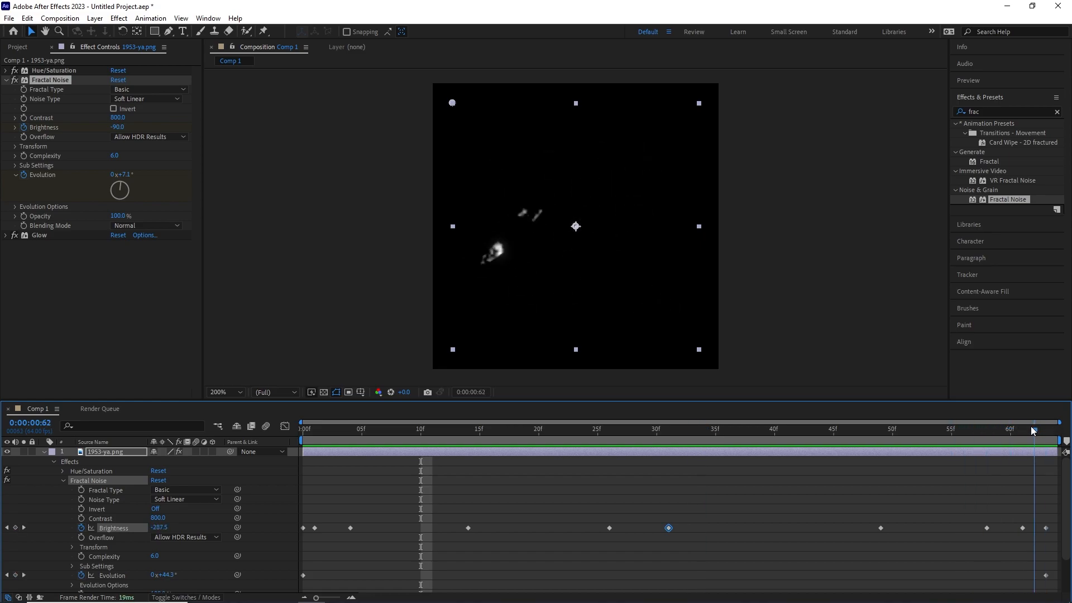
drag(1026, 550, 939, 530)
click(1014, 490)
drag(1032, 440, 609, 441)
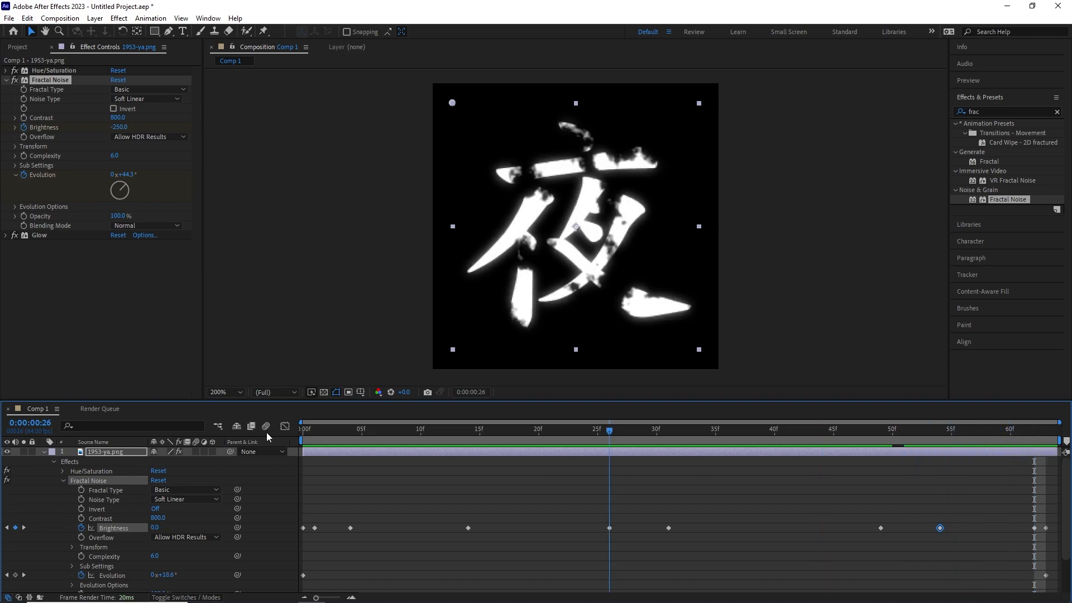
key(Home)
key(space)
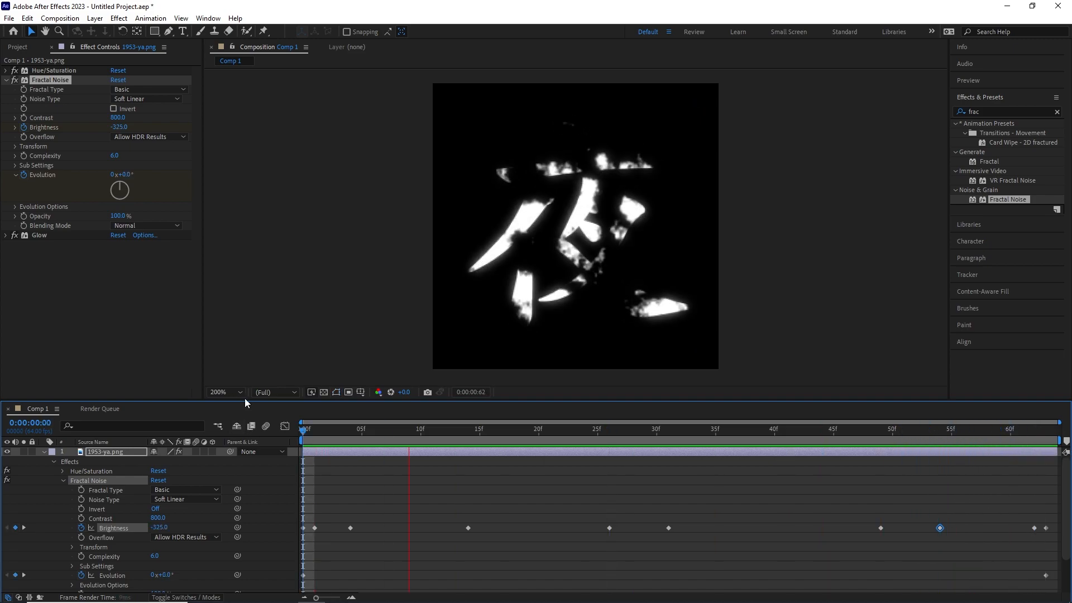
key(space)
Examine the last two Brightness keyframes and scrub through the opening of the dissolve
drag(698, 430, 303, 466)
click(1045, 528)
click(1034, 528)
drag(306, 430, 467, 436)
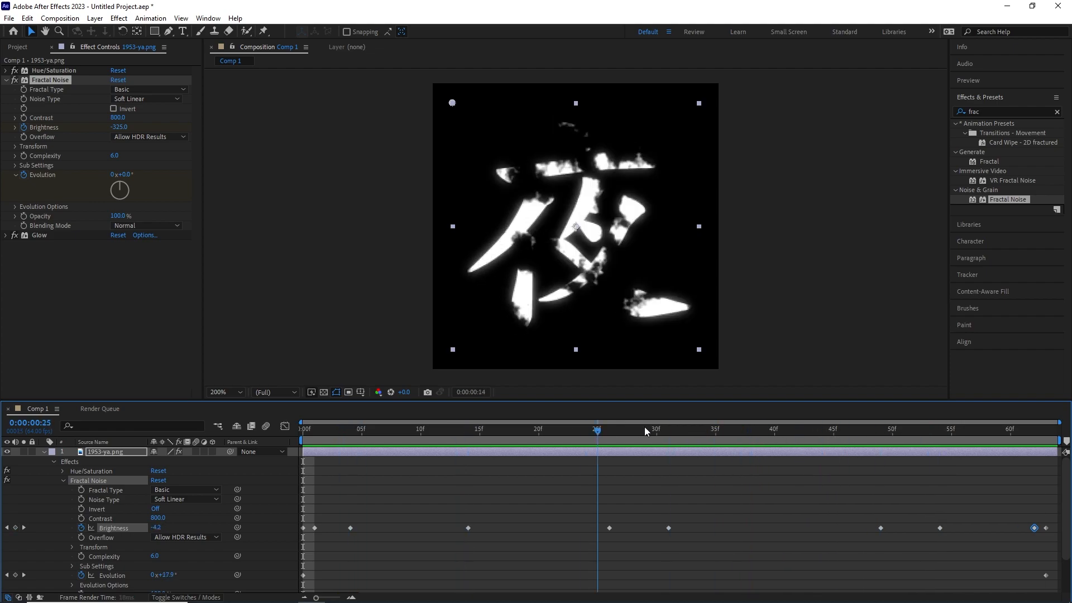
Enable keyframing for the Glow effect's Glow Intensity and set it to 2 at frame 31
click(671, 431)
click(6, 80)
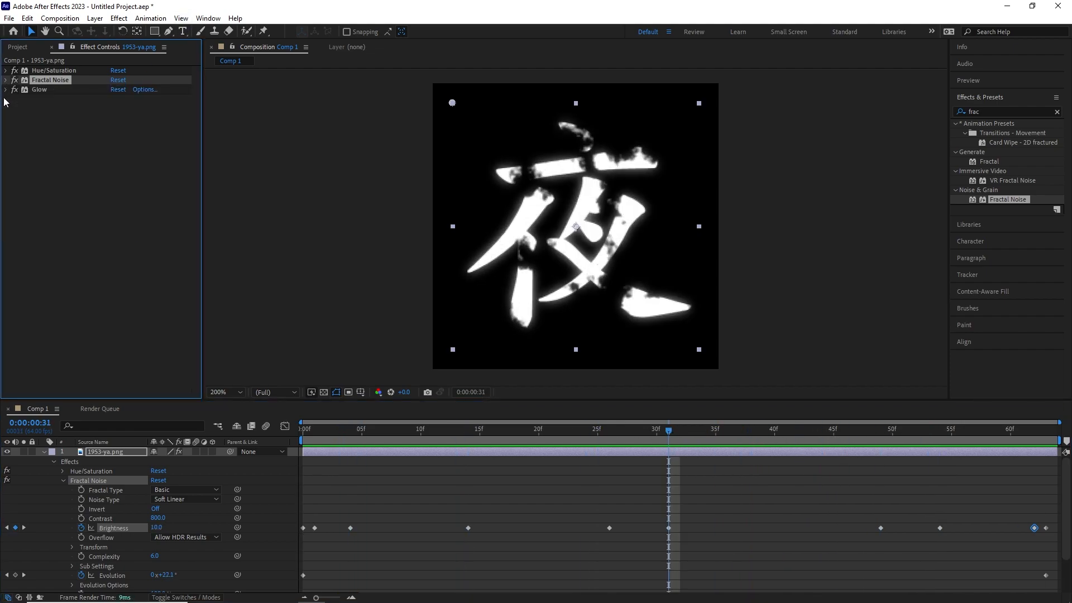
click(6, 90)
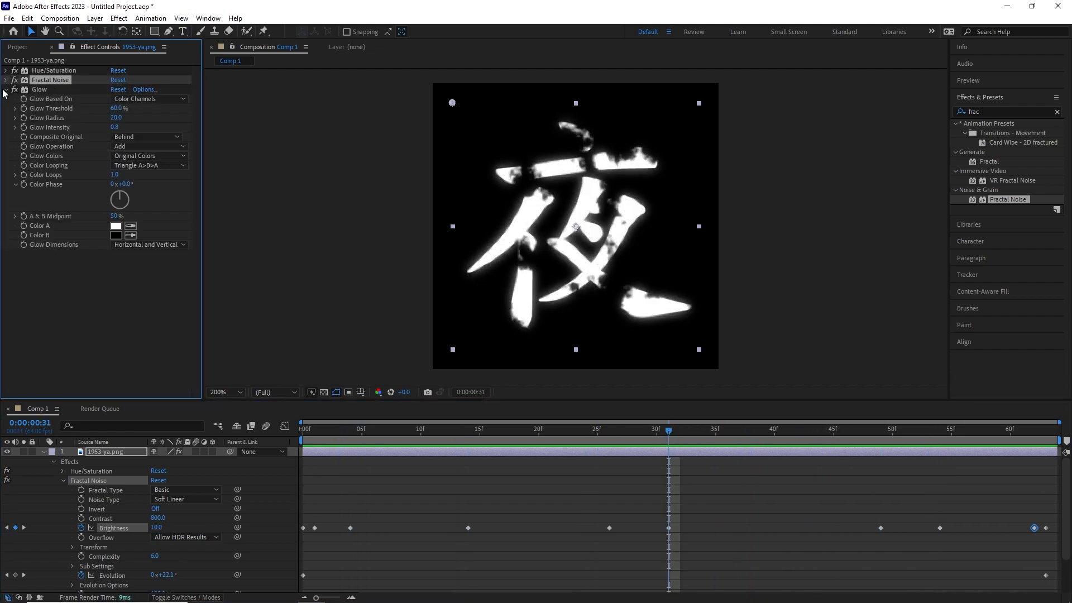
click(24, 127)
mouse_move(681, 434)
mouse_down()
mouse_move(343, 446)
mouse_move(668, 441)
mouse_up()
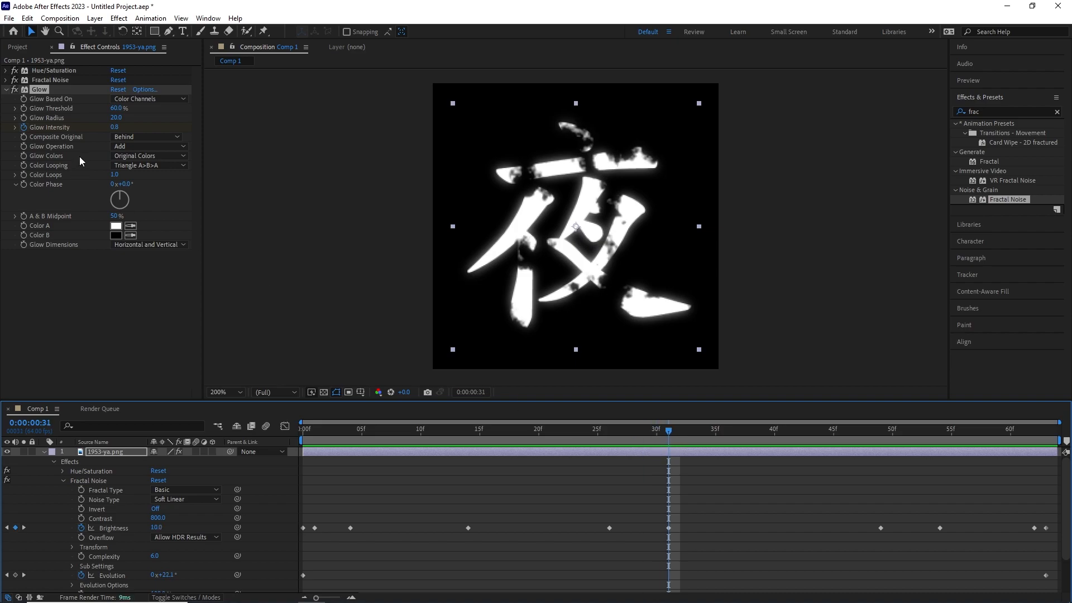
click(114, 127)
text(2)
key(Return)
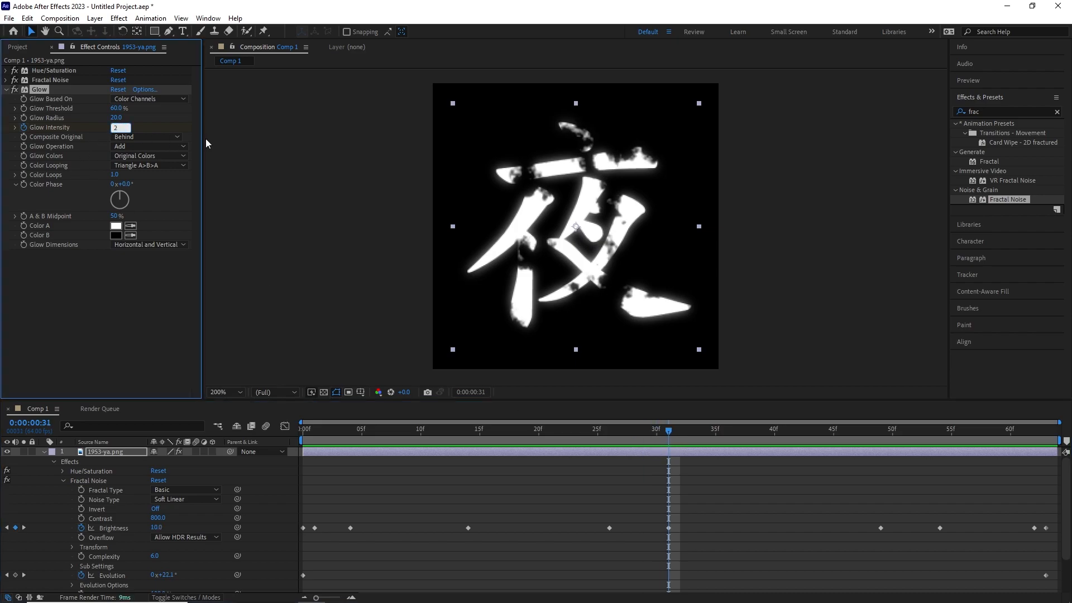
Add Glow Intensity keyframes of 1 at frames 21 and 39, on either side of the peak
drag(667, 434, 765, 438)
click(113, 127)
text(1)
key(Return)
click(116, 128)
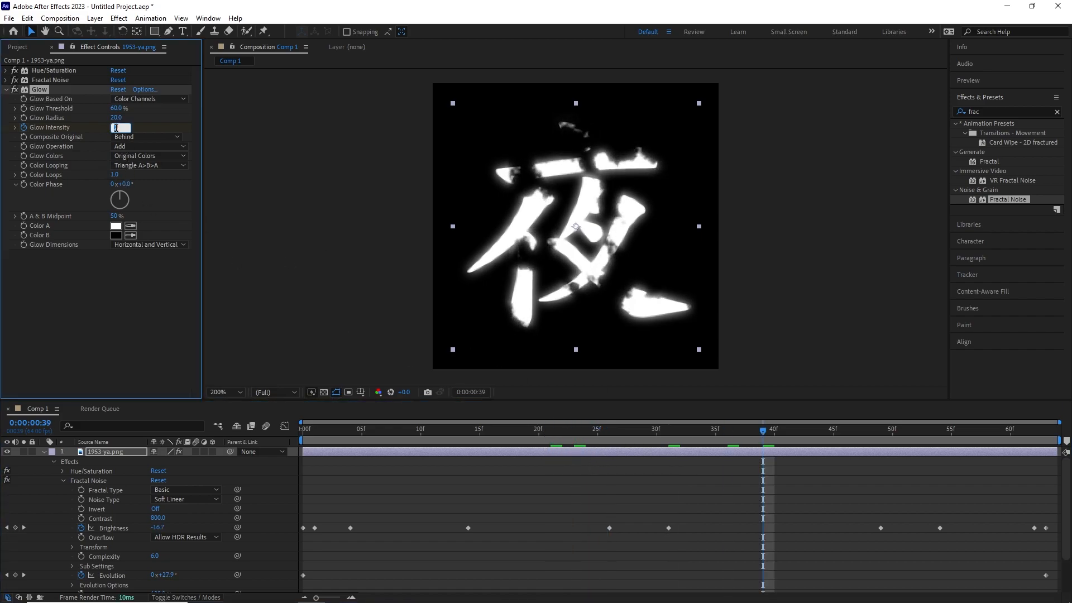
click(778, 456)
Preview the glow animation from the first frame and scrub through the timeline
key(space)
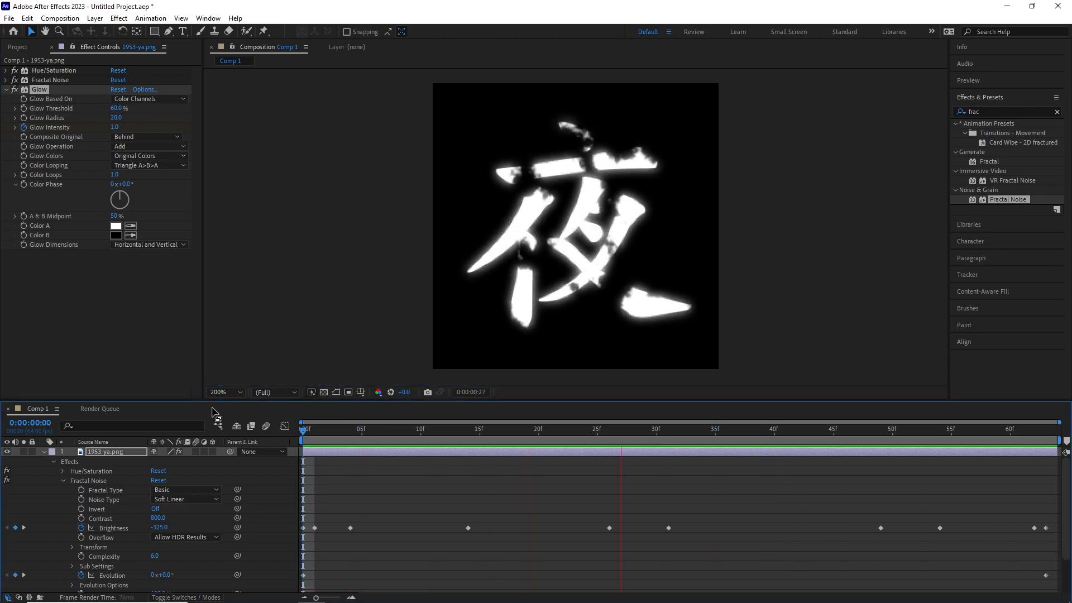
key(space)
drag(967, 440, 337, 438)
drag(406, 436, 628, 454)
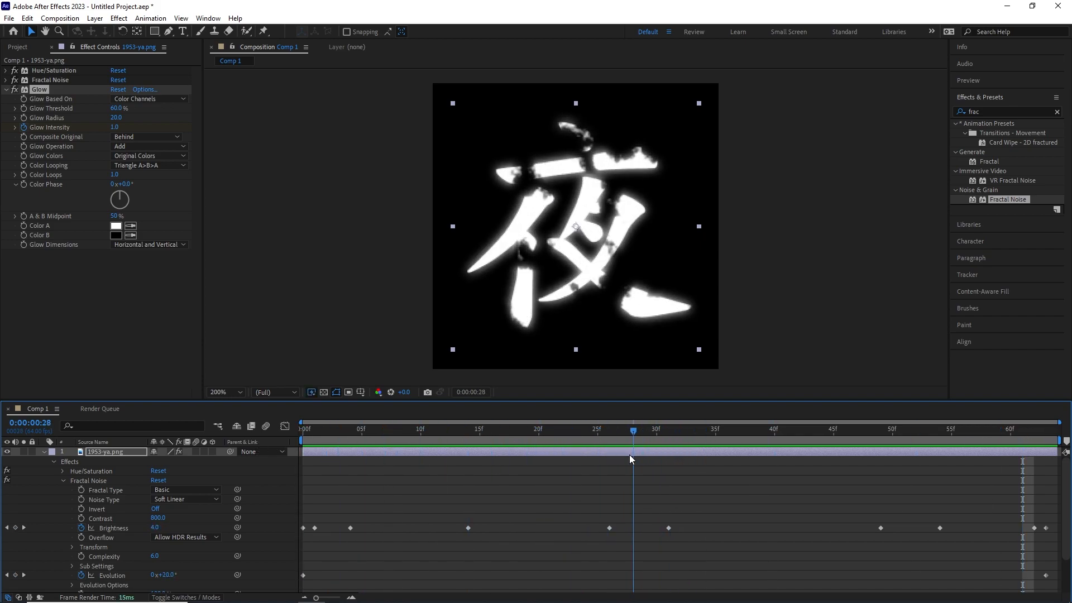
Move the Glow Intensity keyframes at frames 21 and 39 out to frames 11 and 48
key(alt+bracketright)
scroll(664, 511, down, 2)
click(669, 582)
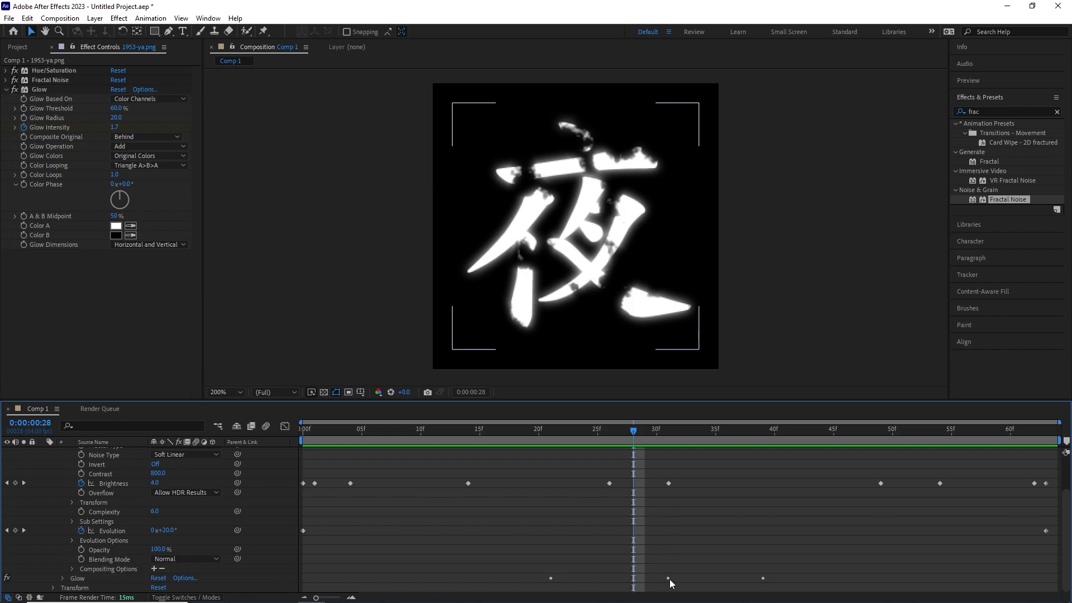
scroll(388, 554, down, 5)
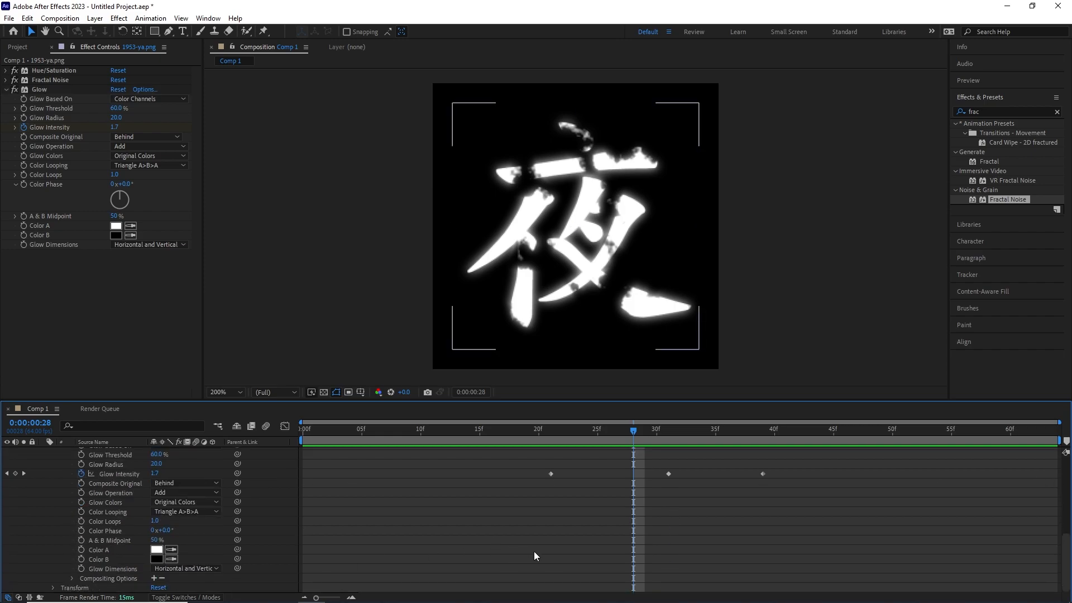
drag(641, 426, 470, 437)
drag(550, 474, 432, 473)
drag(762, 473, 869, 473)
Set Glow Intensity to 0.5 at frame 5 and try to paste that keyframe at frame 58
drag(466, 428, 362, 434)
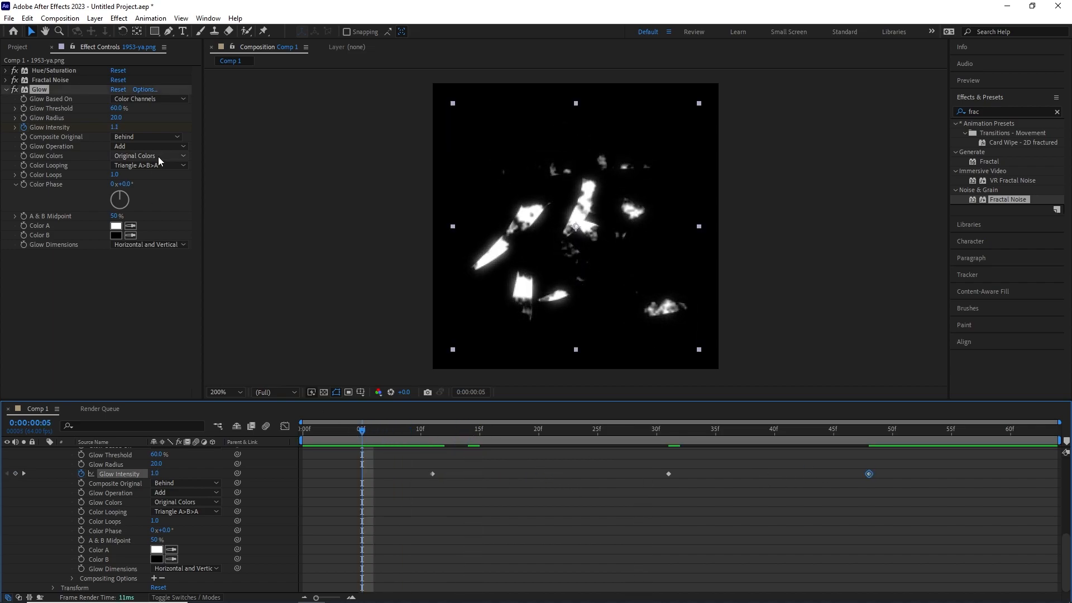
click(117, 127)
text(0.5)
key(Return)
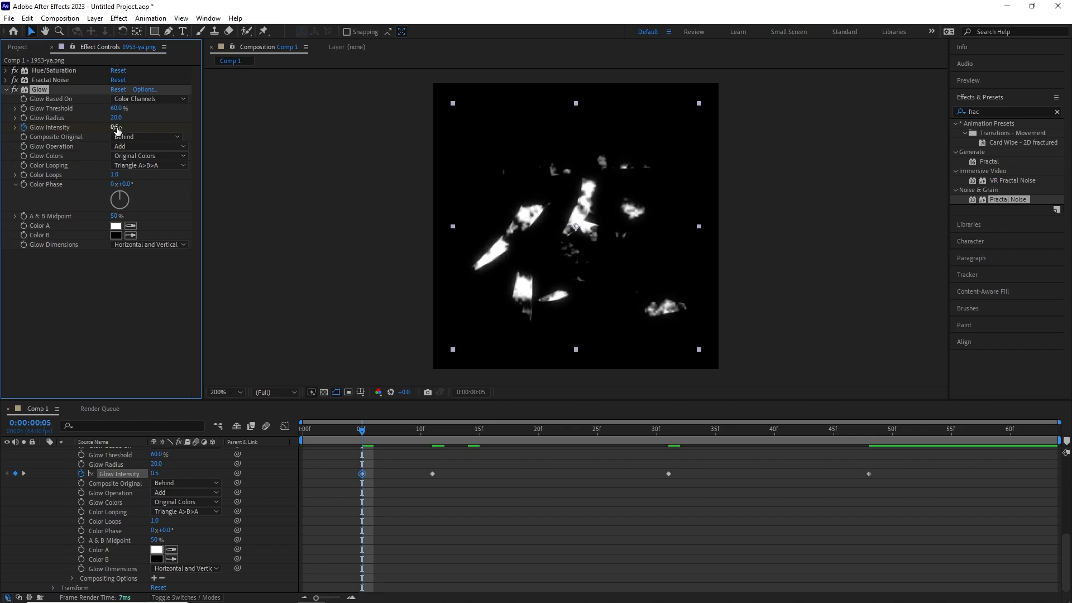
drag(352, 441, 988, 431)
key(ctrl+v)
scroll(867, 532, down, 2)
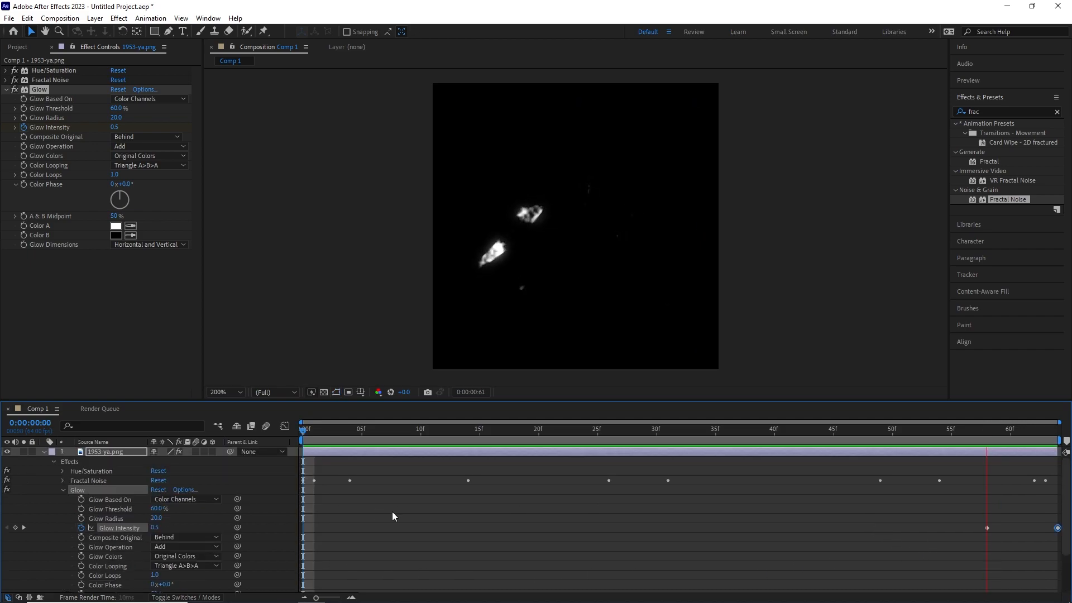
Check the end of the animation and clear the misplaced Glow Intensity keyframes from the visible timeline
key(space)
drag(443, 436, 989, 485)
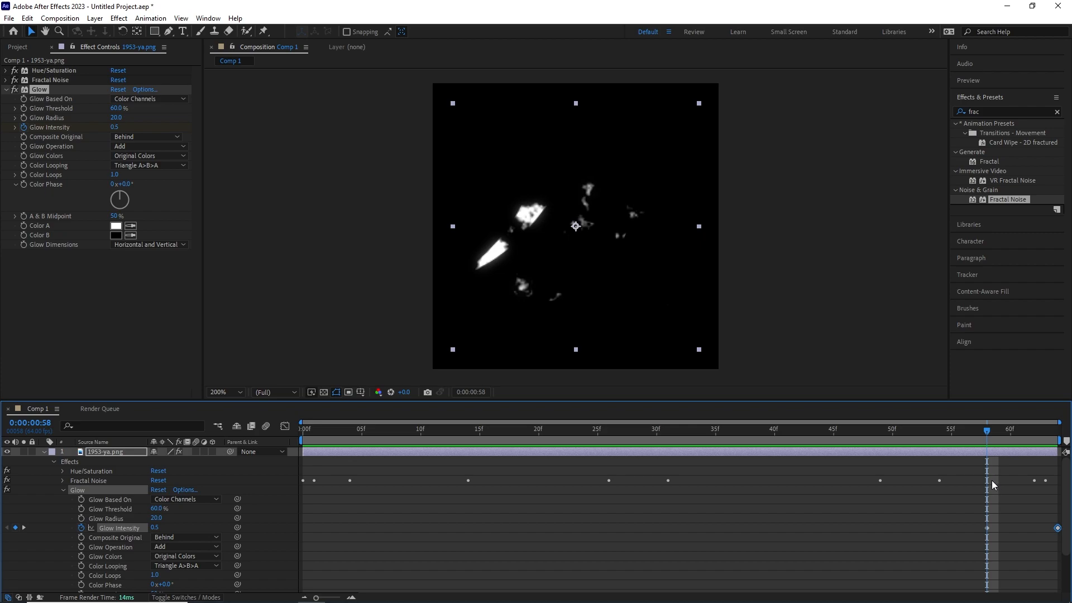
drag(987, 437, 1052, 438)
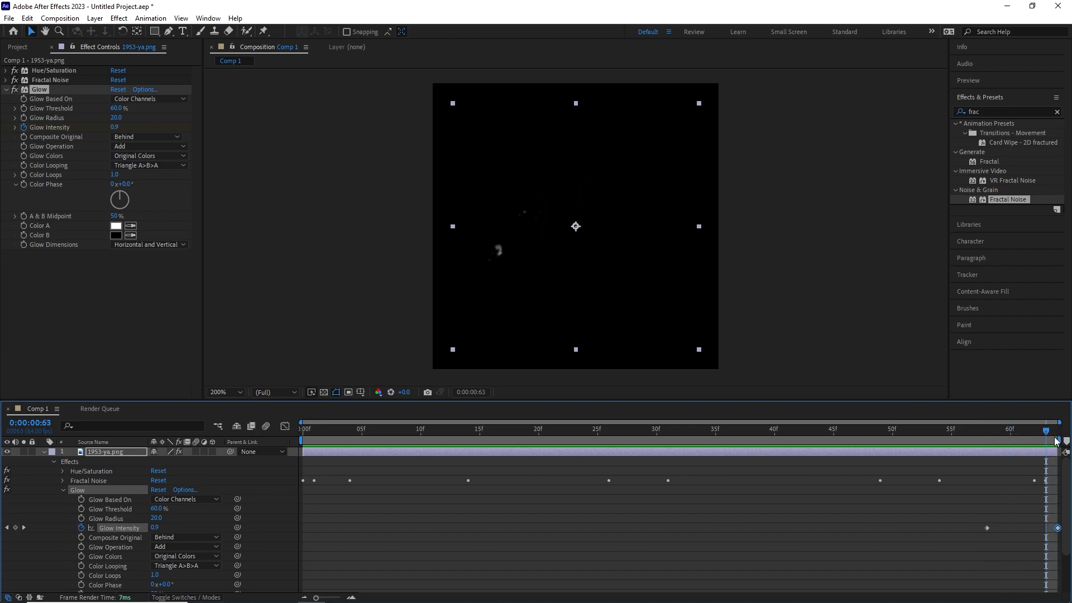
drag(1056, 528, 722, 518)
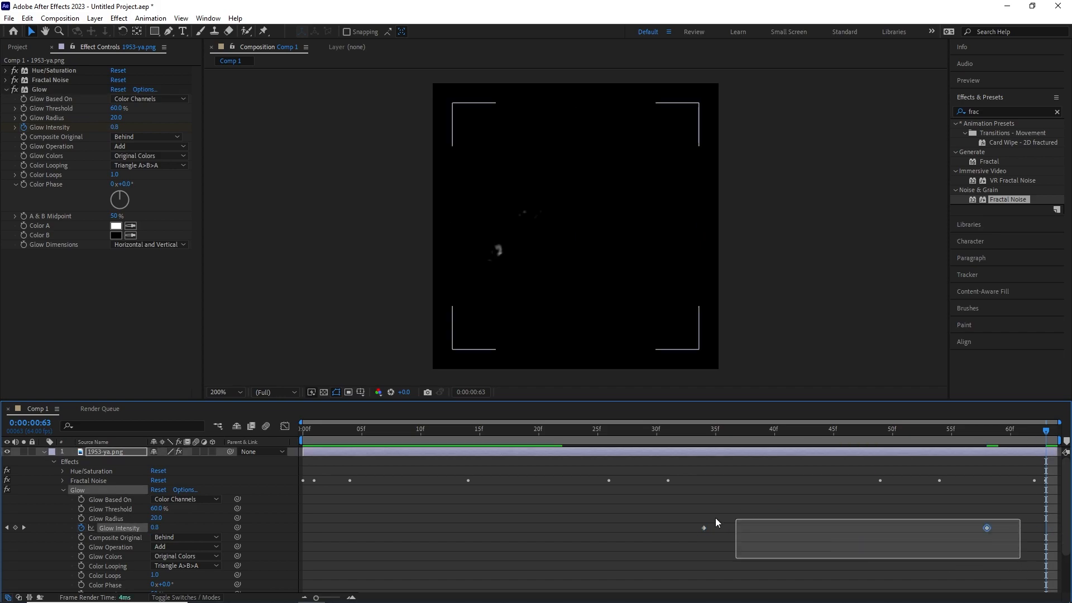
drag(1040, 437, 600, 473)
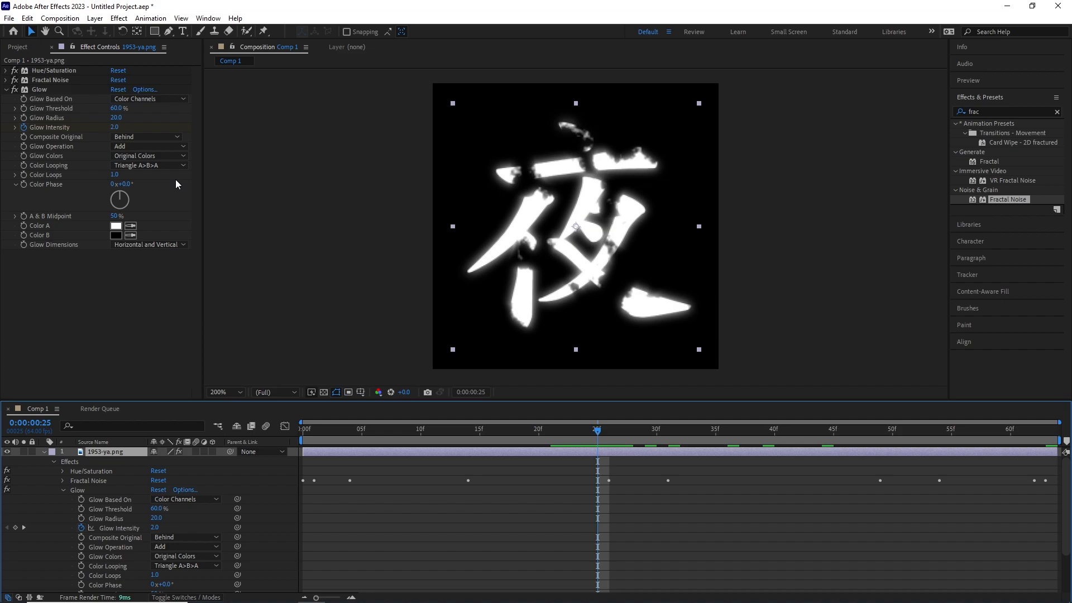
Add Glow Intensity keyframes of 1 at frames 15 and 43
scroll(414, 472, down, 3)
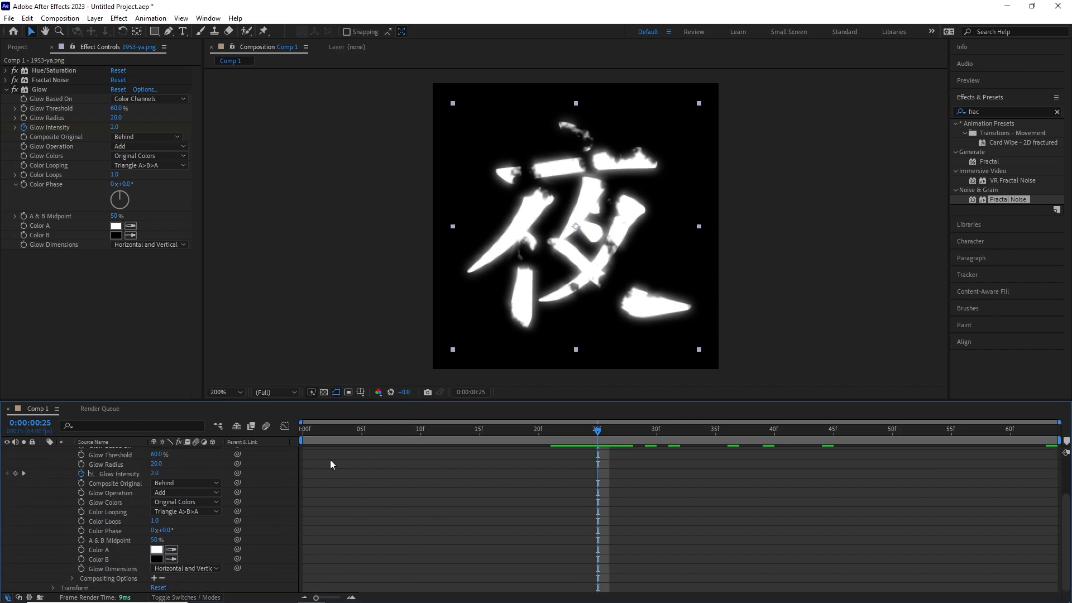
click(634, 430)
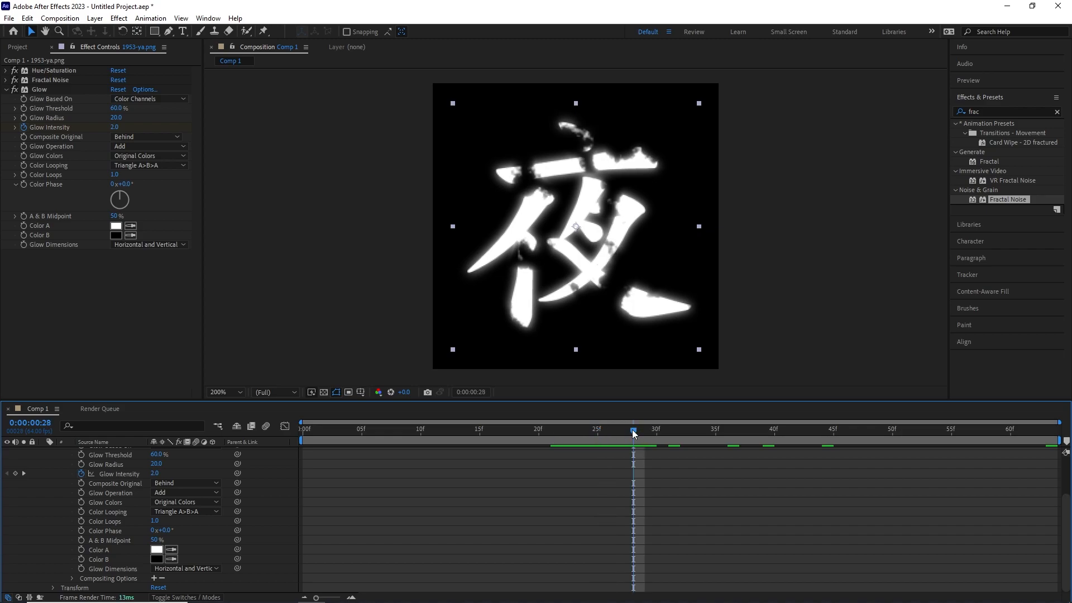
click(479, 430)
click(120, 131)
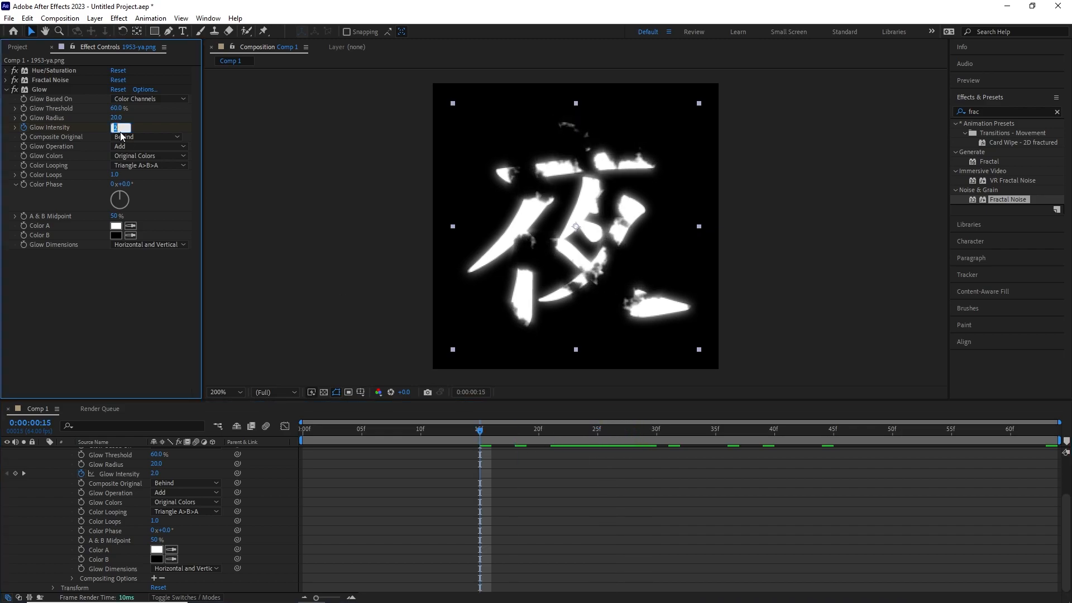
text(1)
key(Return)
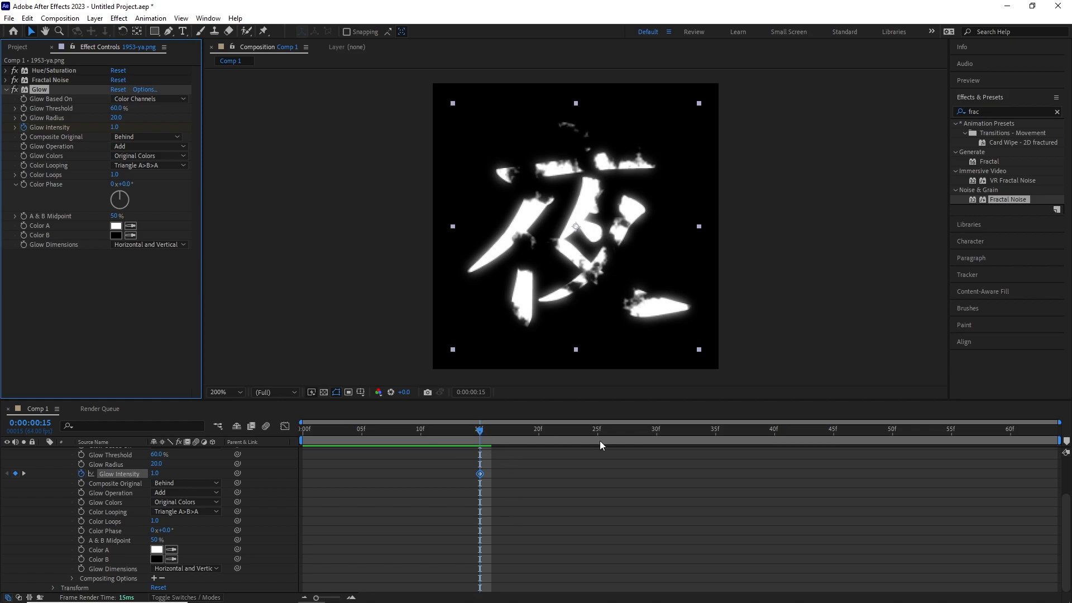
drag(553, 441, 811, 437)
click(119, 127)
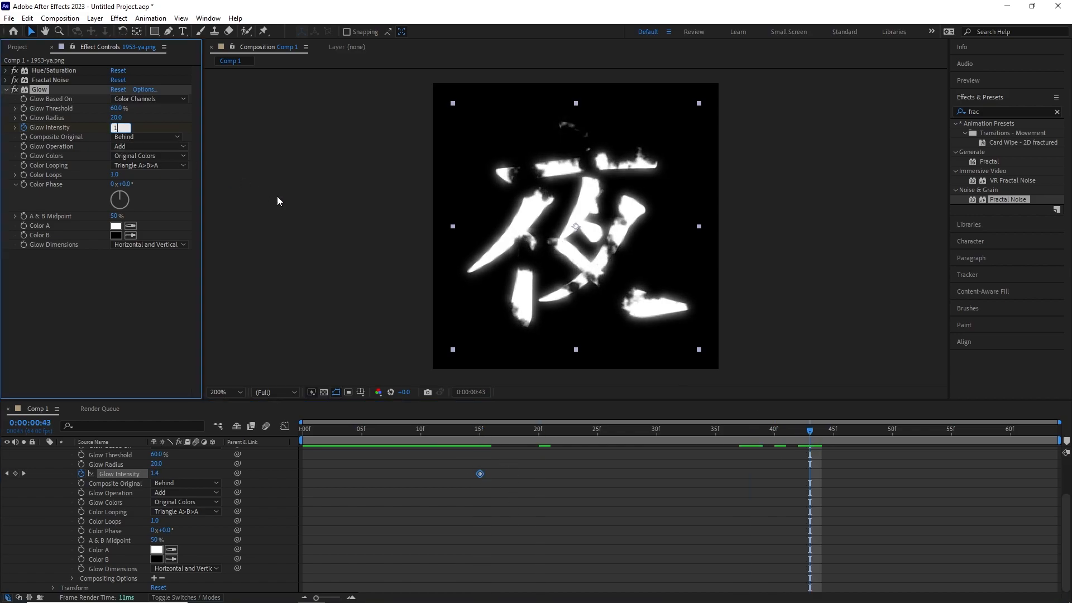
text(1)
key(Return)
Add Glow Intensity keyframes of 0.5 at the last frame, 63, and at the first frame
drag(809, 433, 1045, 433)
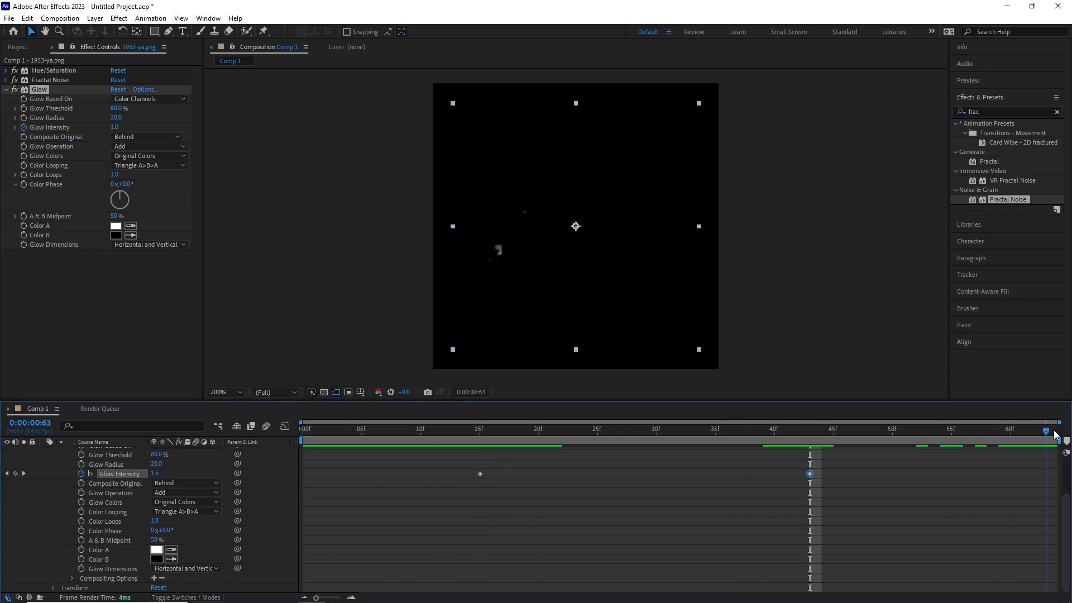
click(123, 127)
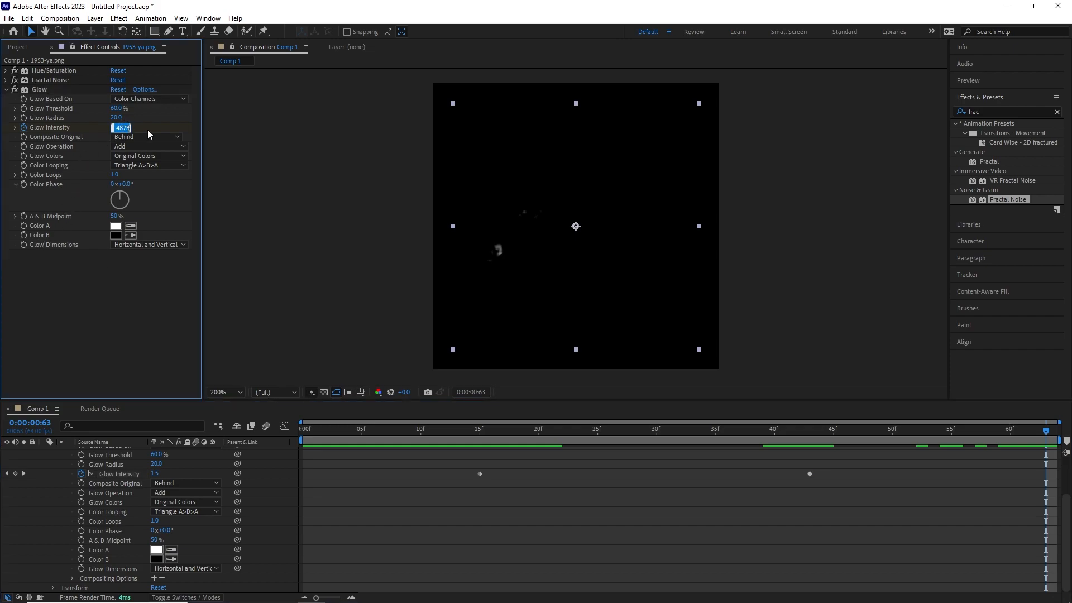
text(0.5)
key(Return)
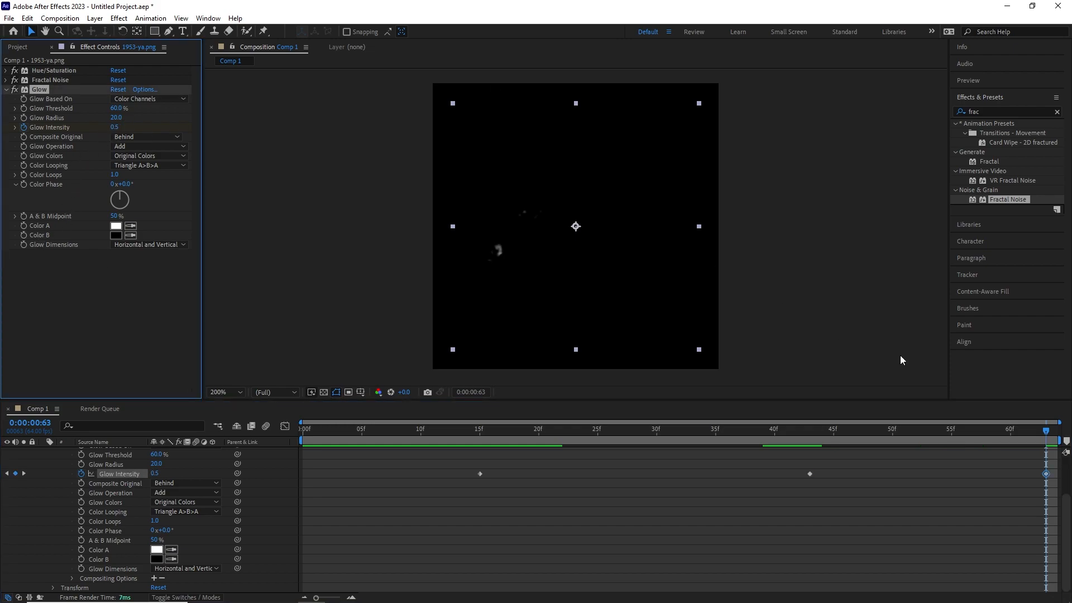
drag(1045, 432, 302, 430)
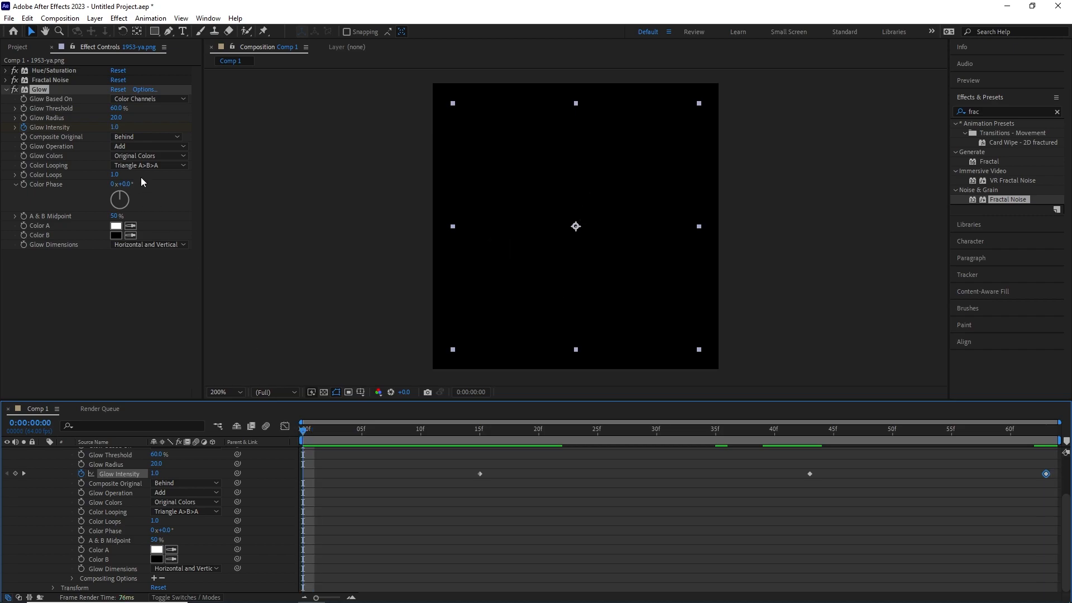
click(121, 128)
text(0.5)
key(Return)
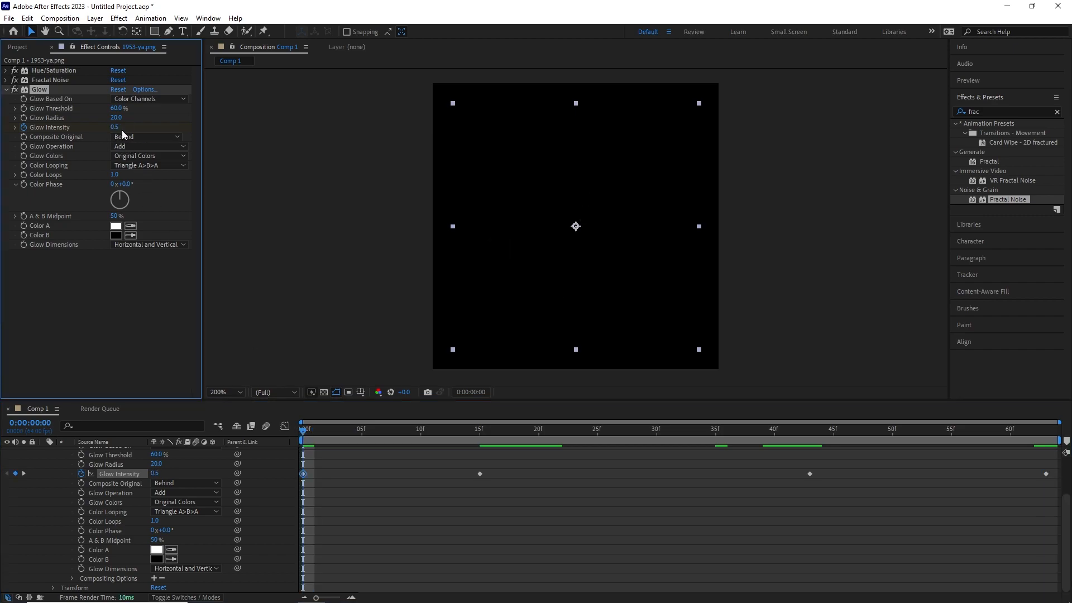
Add a Glow Intensity keyframe of 1.5 at frame 30 and preview the animation from the first frame
drag(326, 432, 657, 447)
click(120, 127)
key(Return)
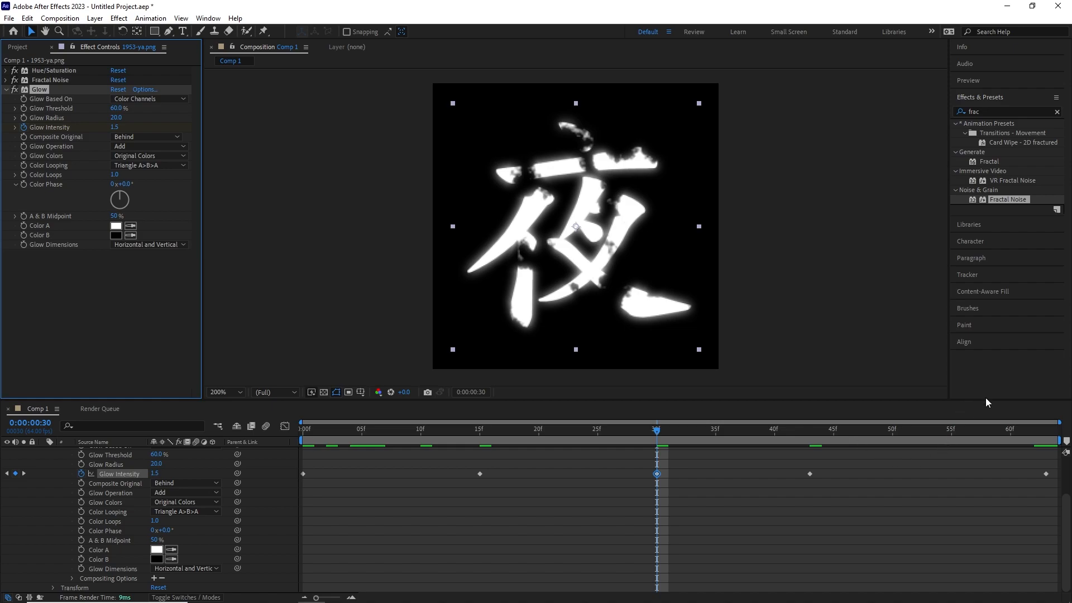
scroll(647, 445, up, 3)
key(Home)
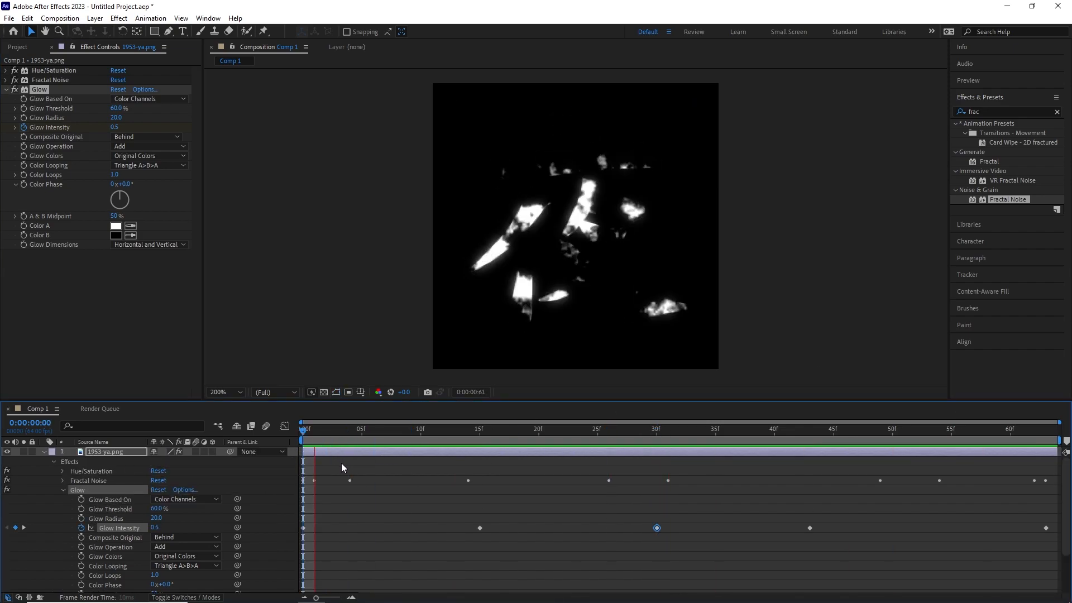
Replay the kanji animation from the first frame to review its dissolve and glow timing
key(space)
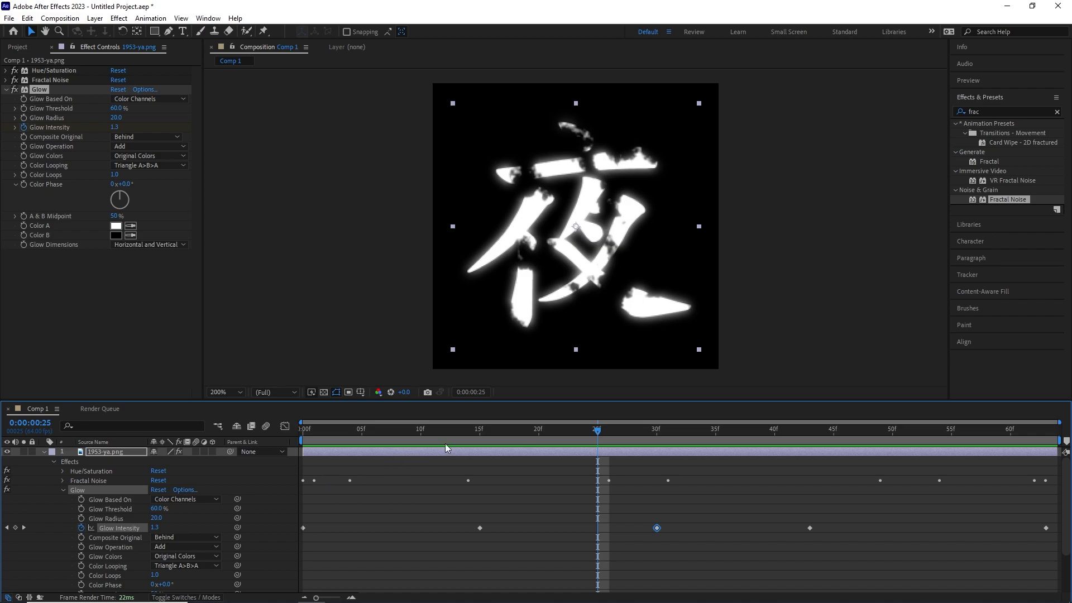
drag(599, 433, 291, 441)
key(space)
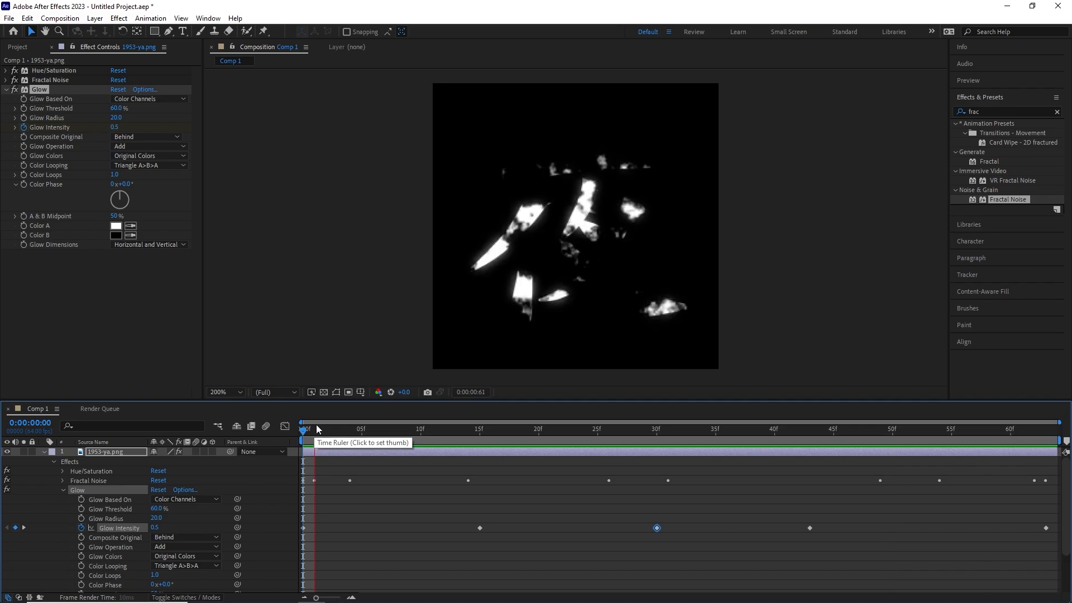
key(space)
Expand the Fractal Noise properties and move the Brightness keyframes at frames 4 and 14 to frames 9 and 19
click(59, 487)
click(62, 471)
click(63, 474)
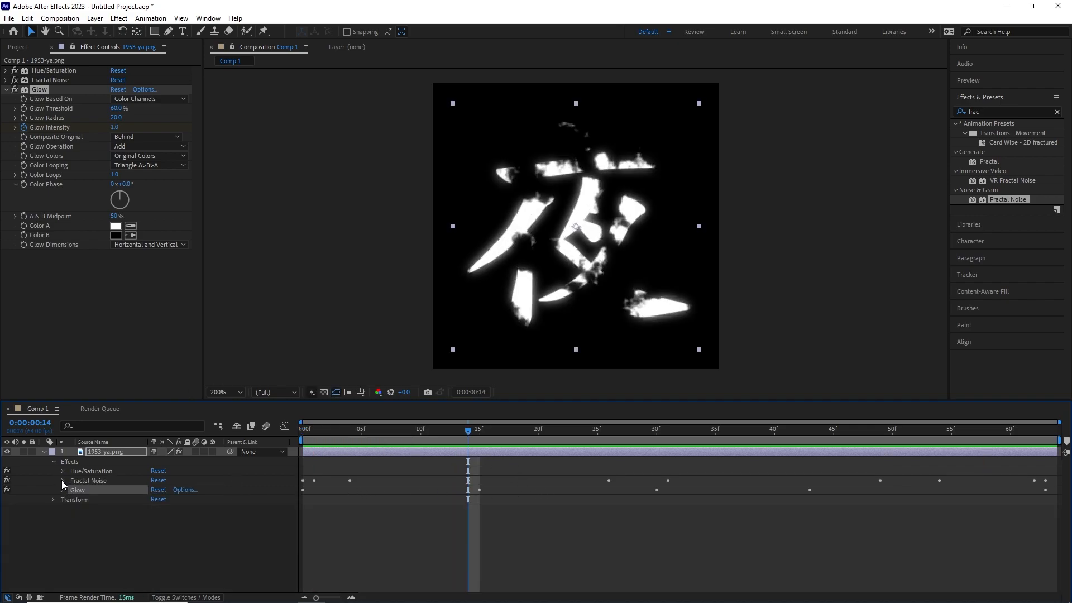
click(63, 481)
scroll(413, 527, down, 1)
drag(473, 430, 574, 452)
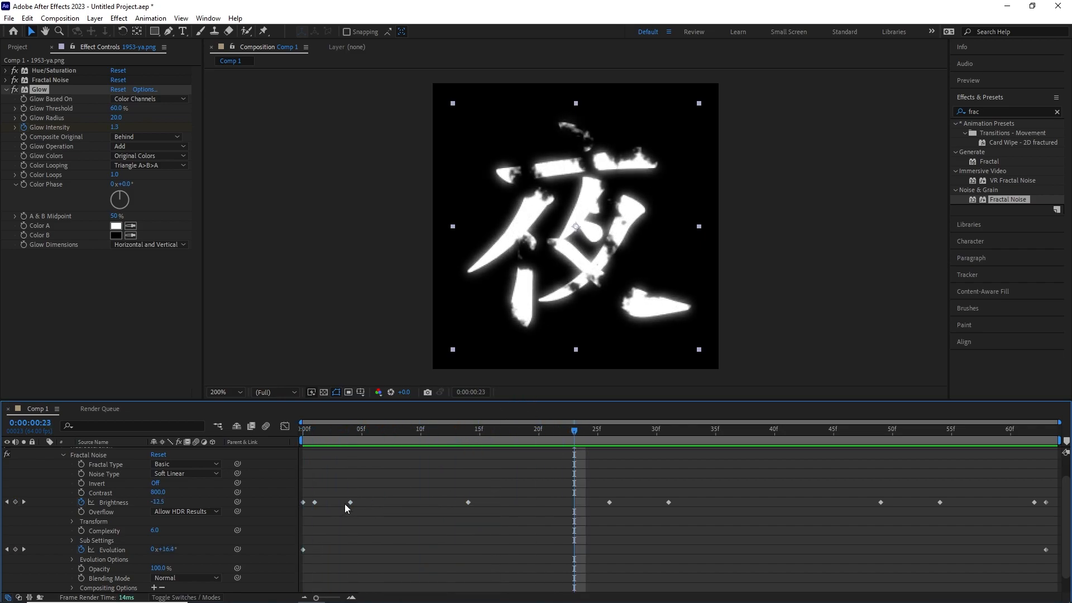
click(350, 502)
drag(464, 502, 527, 502)
drag(351, 502, 412, 500)
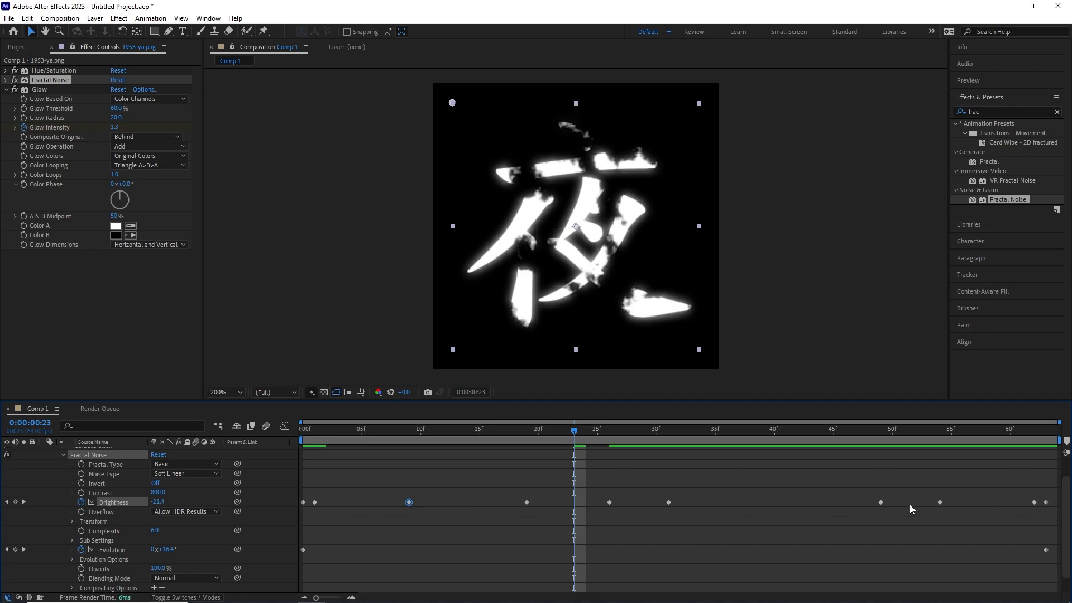
Move the Brightness keyframes at frames 49 and 31 to frames 43 and 36 and preview the animation
drag(880, 501, 808, 502)
drag(577, 431, 232, 440)
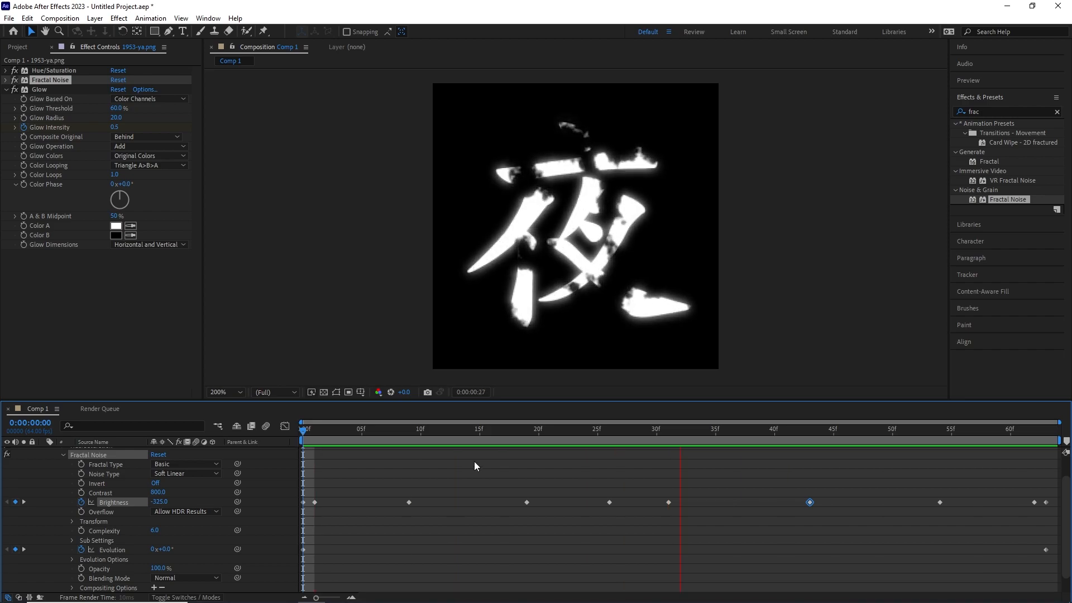
drag(668, 502, 728, 502)
drag(859, 423, 292, 437)
key(space)
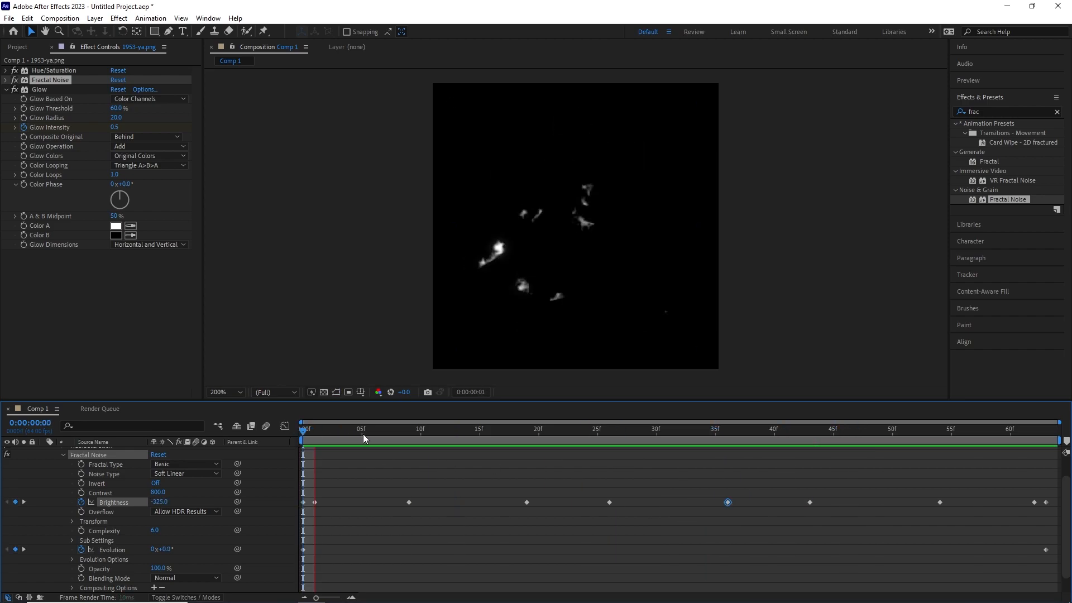
Move the Brightness keyframes at frames 26 and 36 to frames 24 and 32 and preview from the first frame
drag(727, 503, 634, 503)
drag(812, 503, 899, 501)
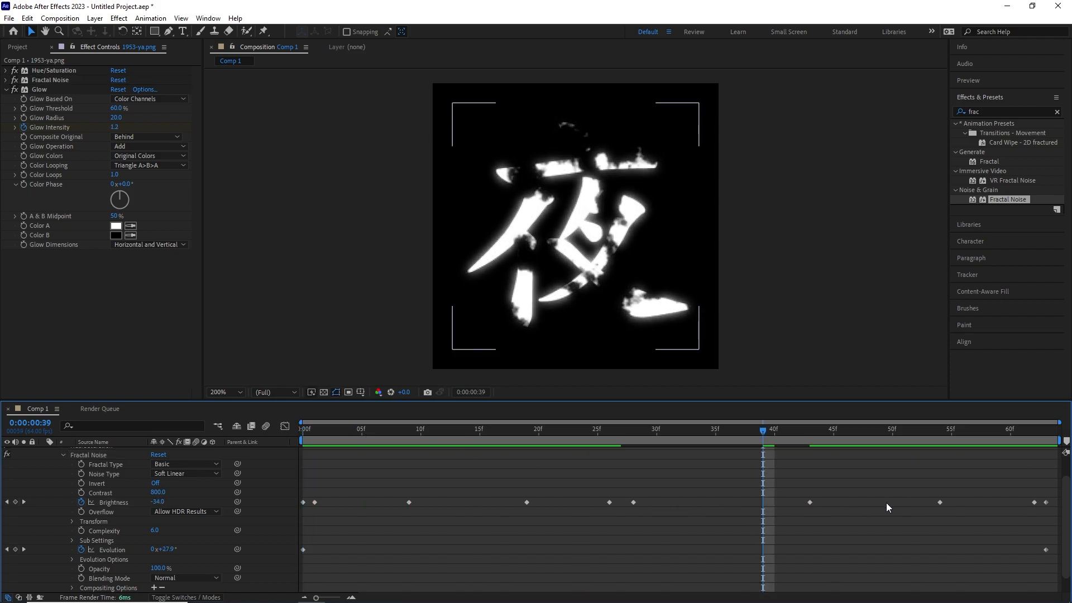
drag(611, 502, 679, 502)
key(space)
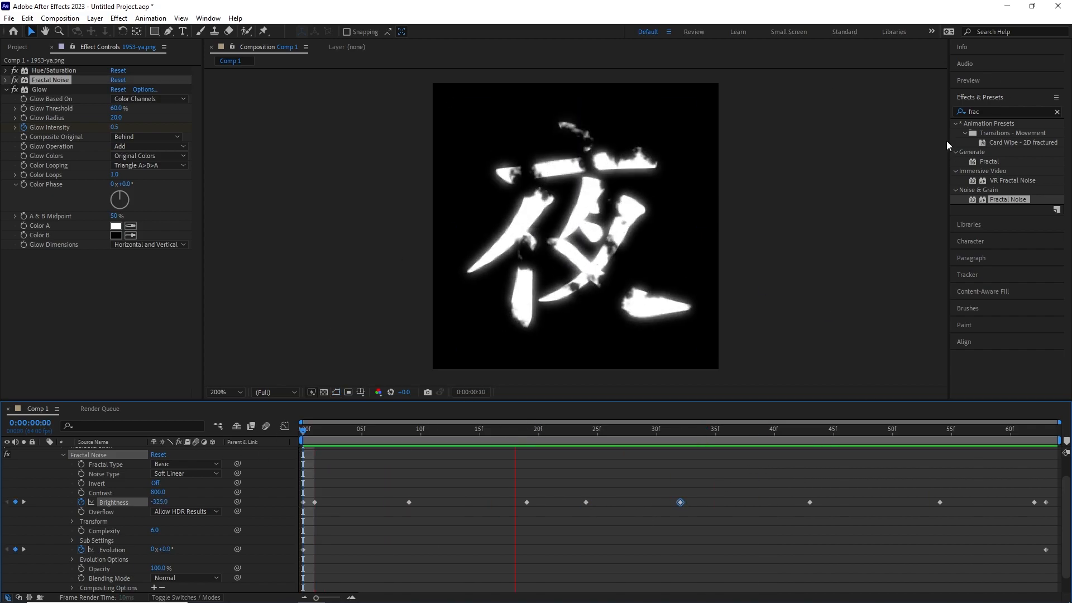
Apply the Wave Warp effect to the kanji layer and set its Wave Width to 200
click(992, 110)
text(wave)
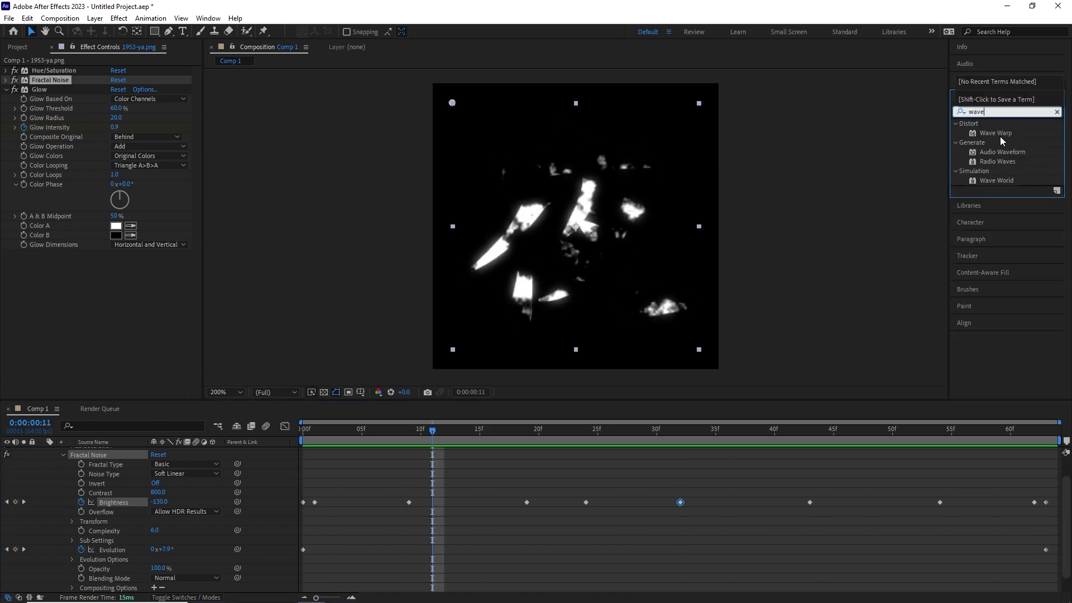
drag(987, 132, 613, 313)
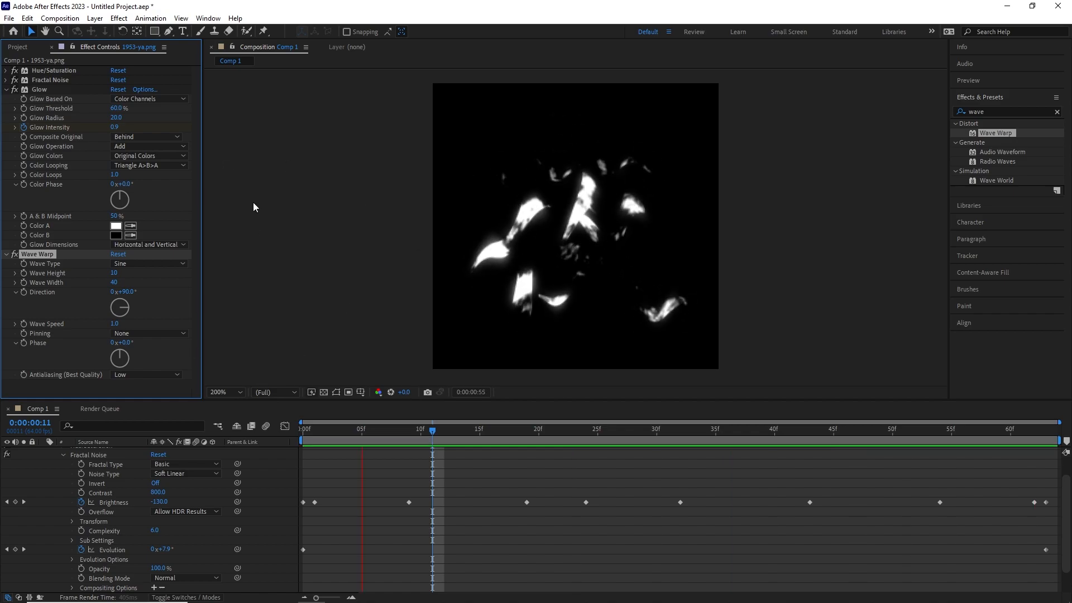
click(116, 282)
text(200)
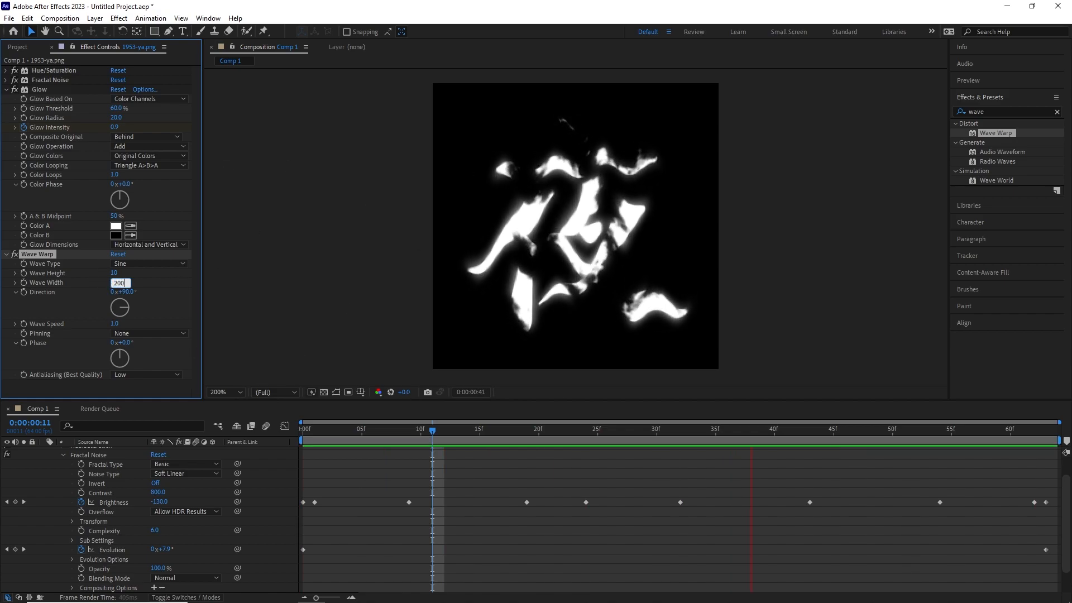
key(Return)
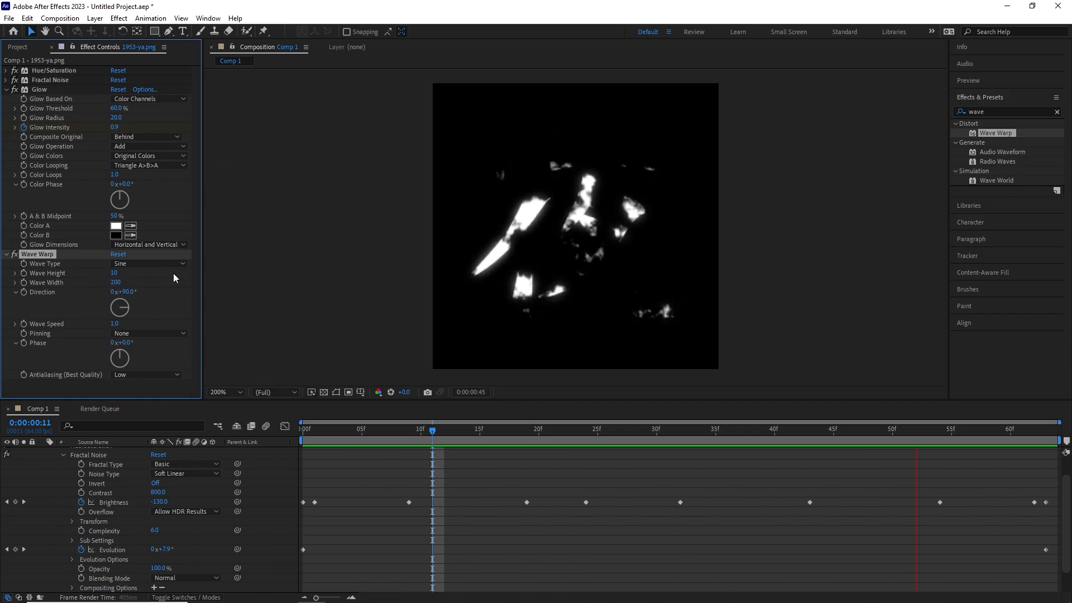
Set Wave Warp's Wave Speed to 0.2 and its Wave Width to 300
click(115, 323)
text(2)
key(Return)
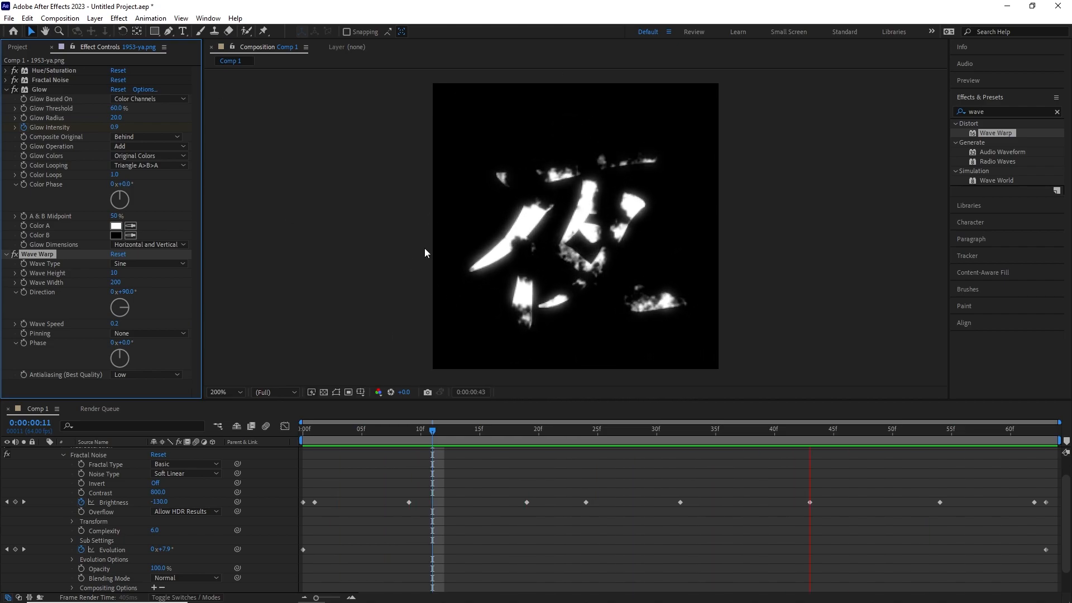
click(115, 282)
text(300)
key(Return)
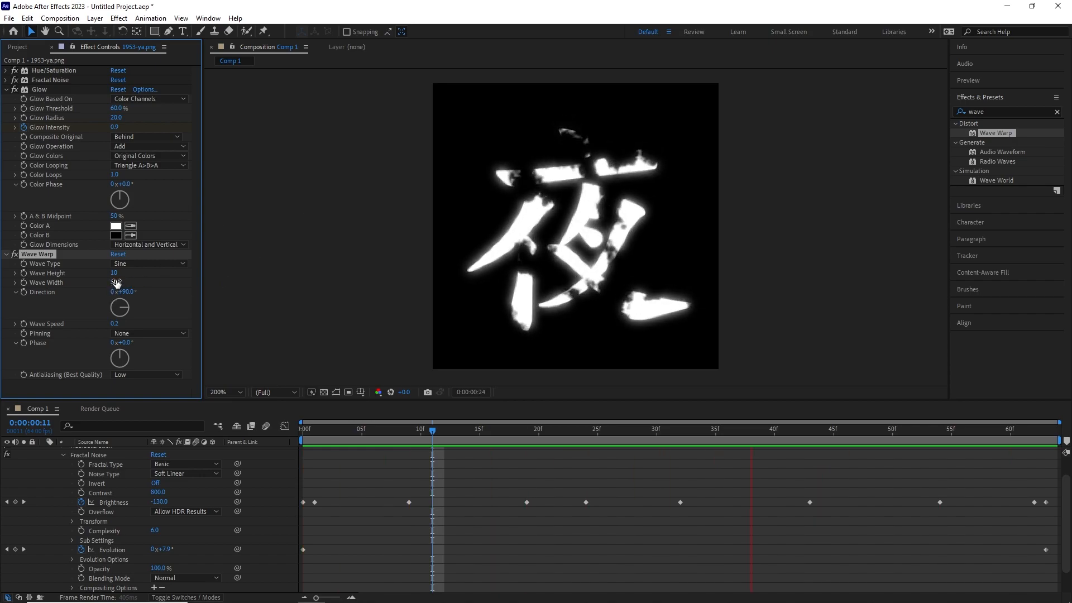
Try Wave Speed values of 1 and 0.3 for Wave Warp
click(118, 322)
text(1)
key(Return)
click(119, 323)
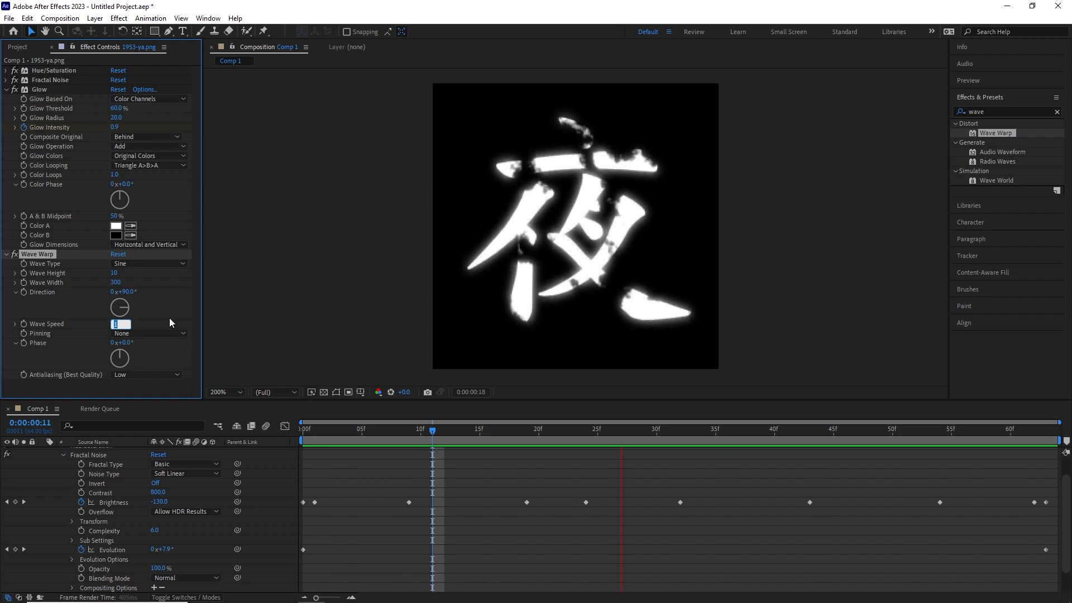
key(BackSpace)
text(0.3)
key(Return)
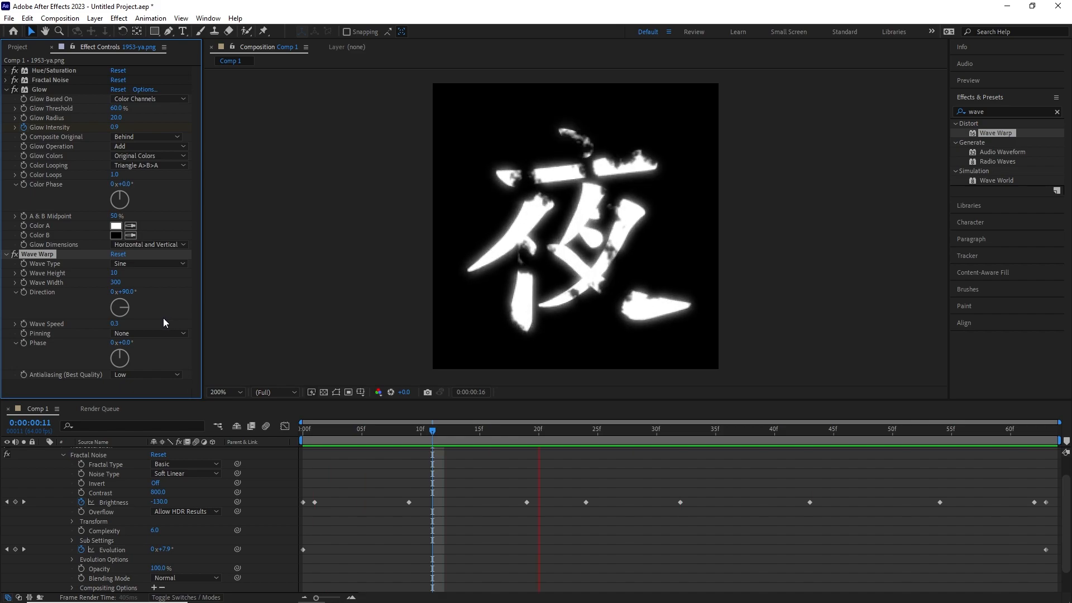
Set Wave Warp's Wave Speed to 0.1
click(118, 323)
click(119, 323)
text(0.1)
key(Return)
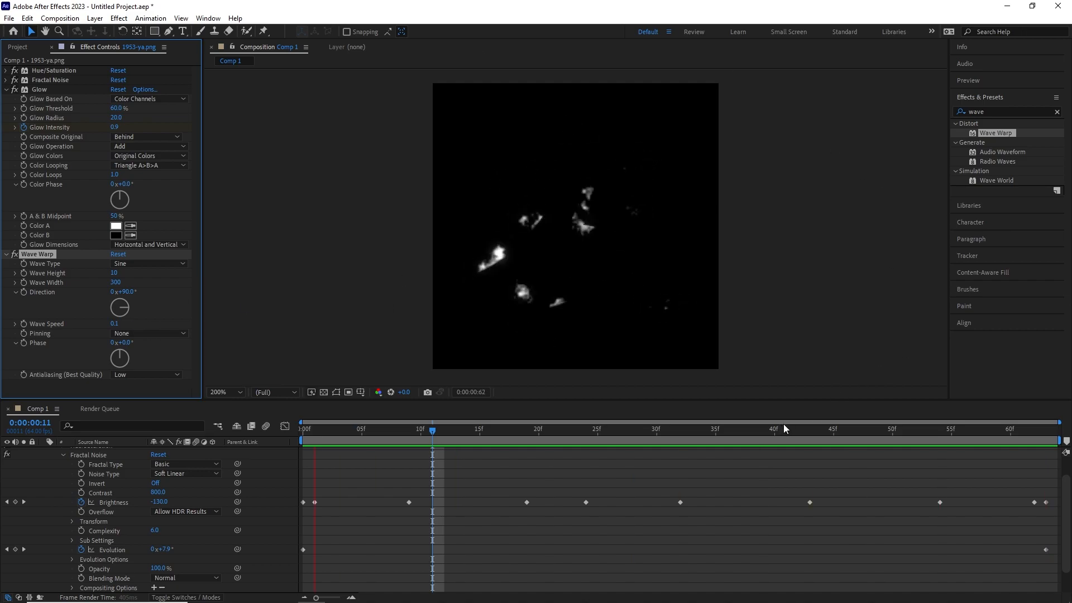
Set the Brightness keyframe at the last frame, 63, to -375
click(638, 429)
drag(638, 427, 1062, 419)
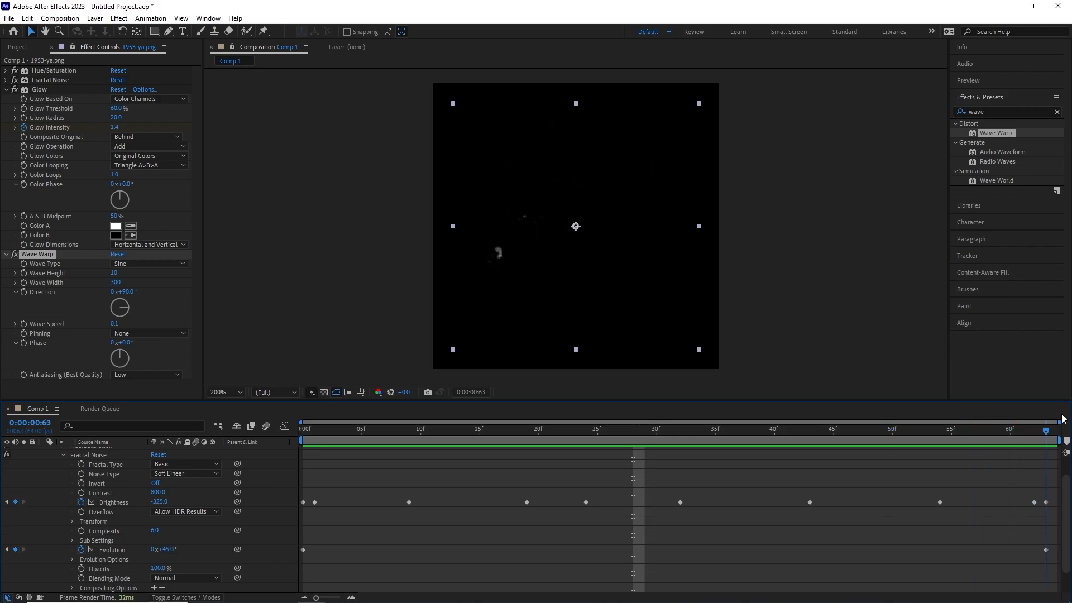
click(1046, 502)
click(160, 502)
text(-23)
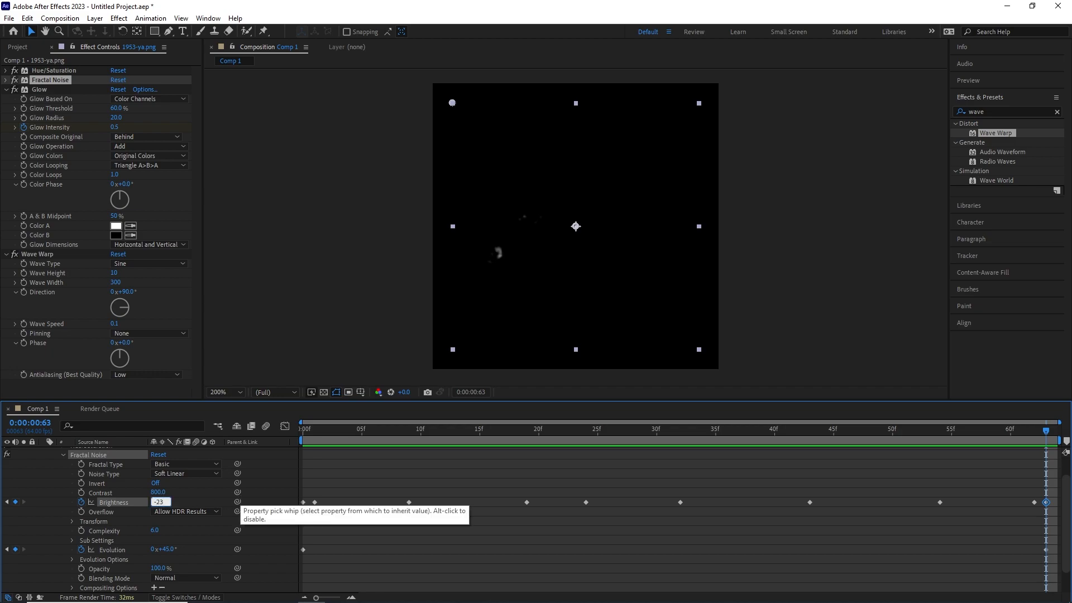
key(Return)
click(167, 501)
text(-)
key(Return)
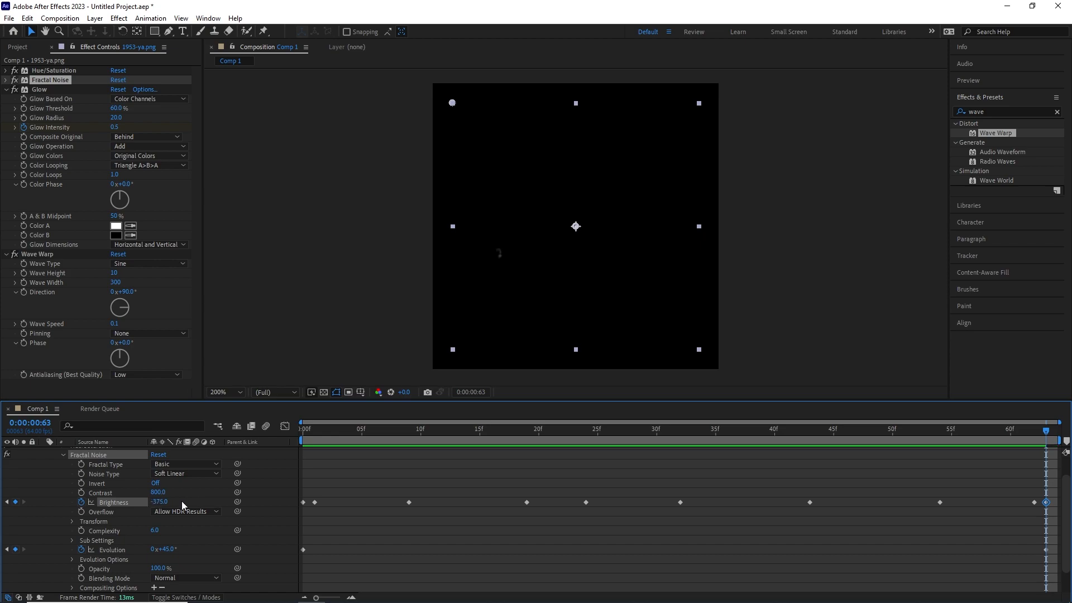
Return to the first frame and add Comp 1 to the render queue
drag(1032, 434, 303, 434)
click(66, 21)
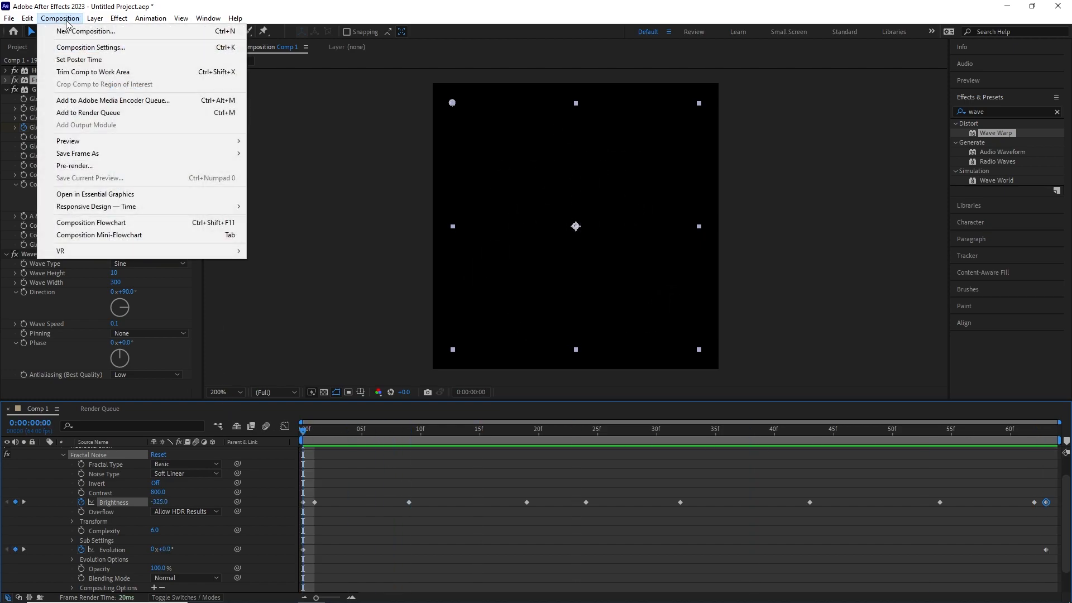
click(84, 113)
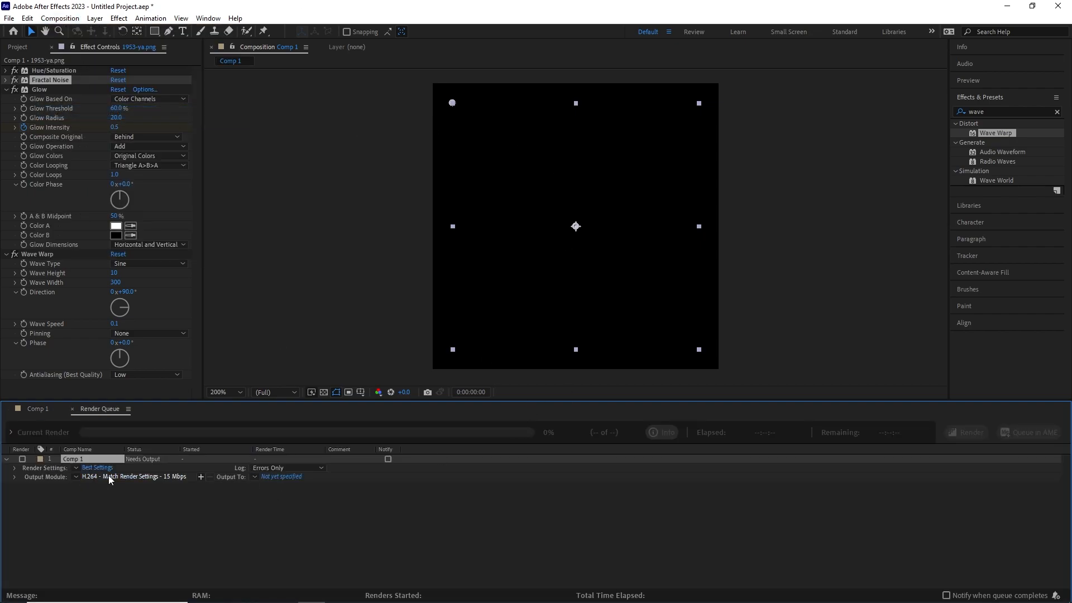
Set Comp 1's output format to PNG Sequence and render it as Comp 4[#####].png in the Comp 1 folder
click(110, 478)
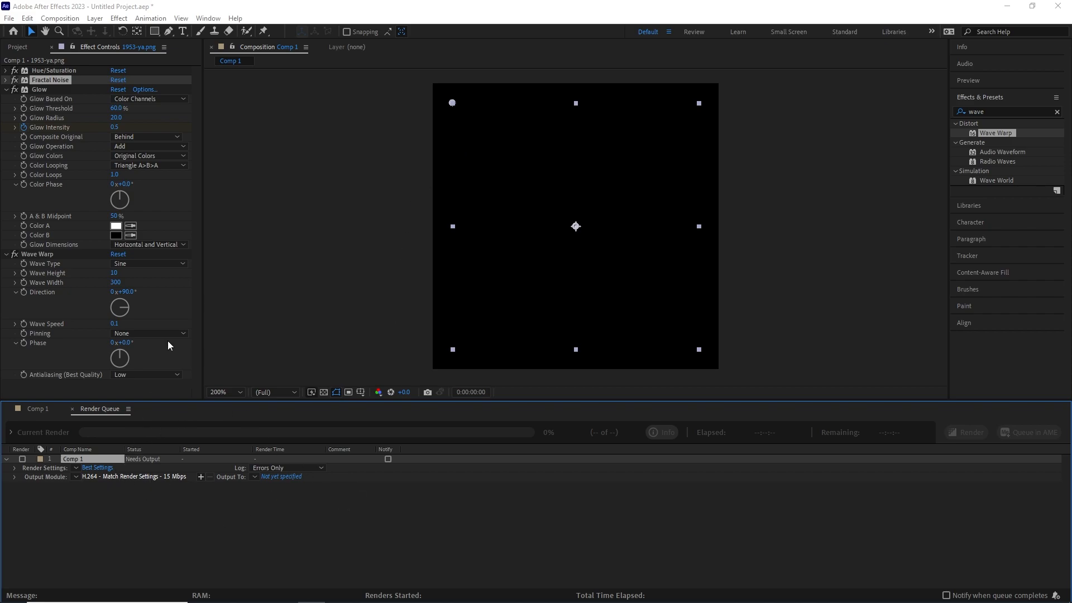
click(154, 479)
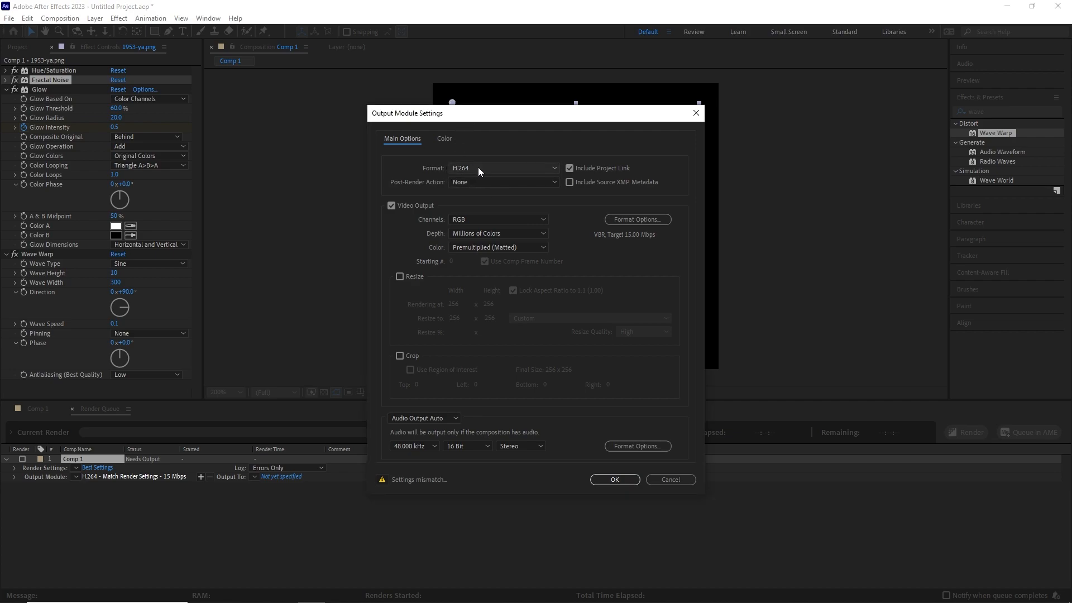
click(490, 167)
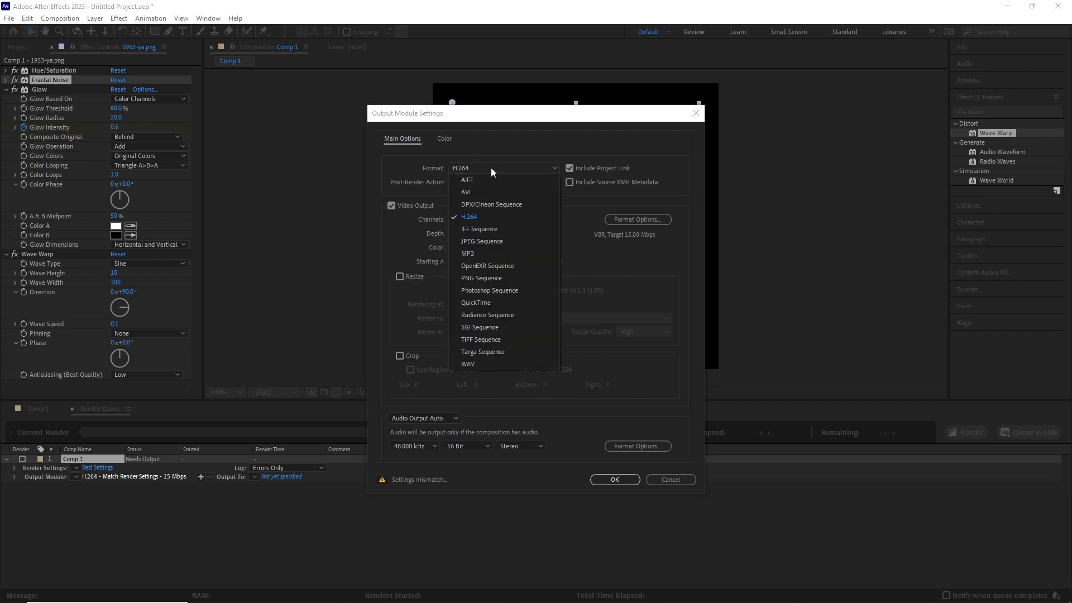
click(498, 278)
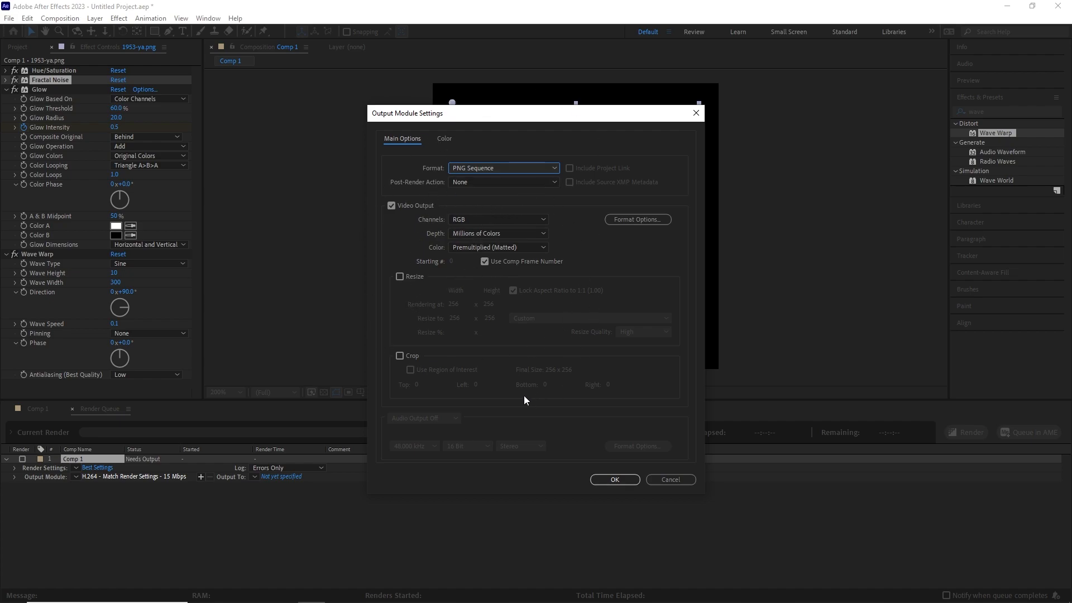
click(444, 138)
click(402, 138)
click(612, 478)
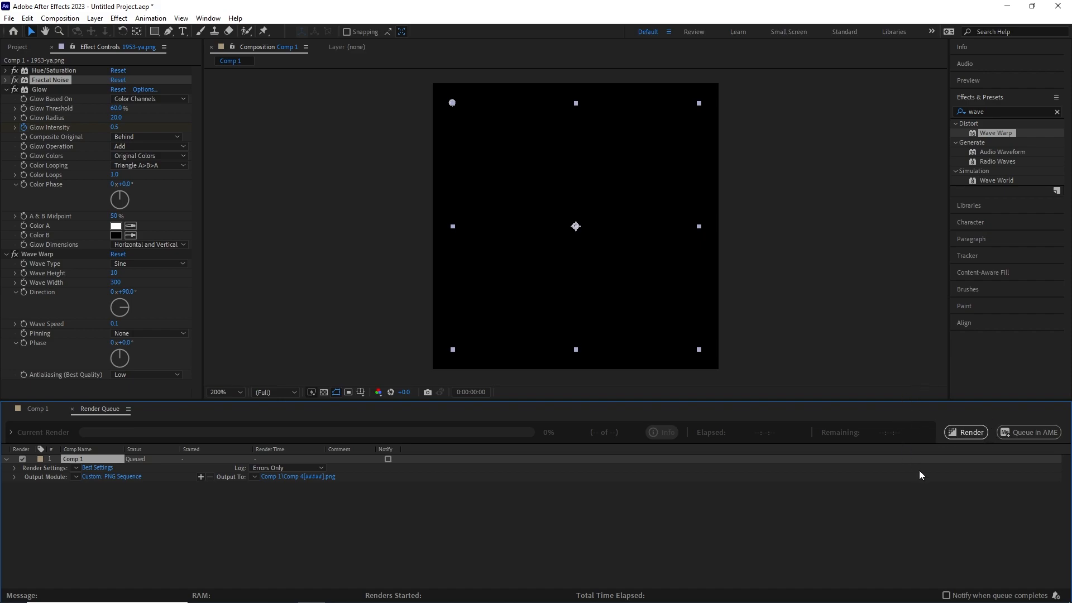
click(979, 433)
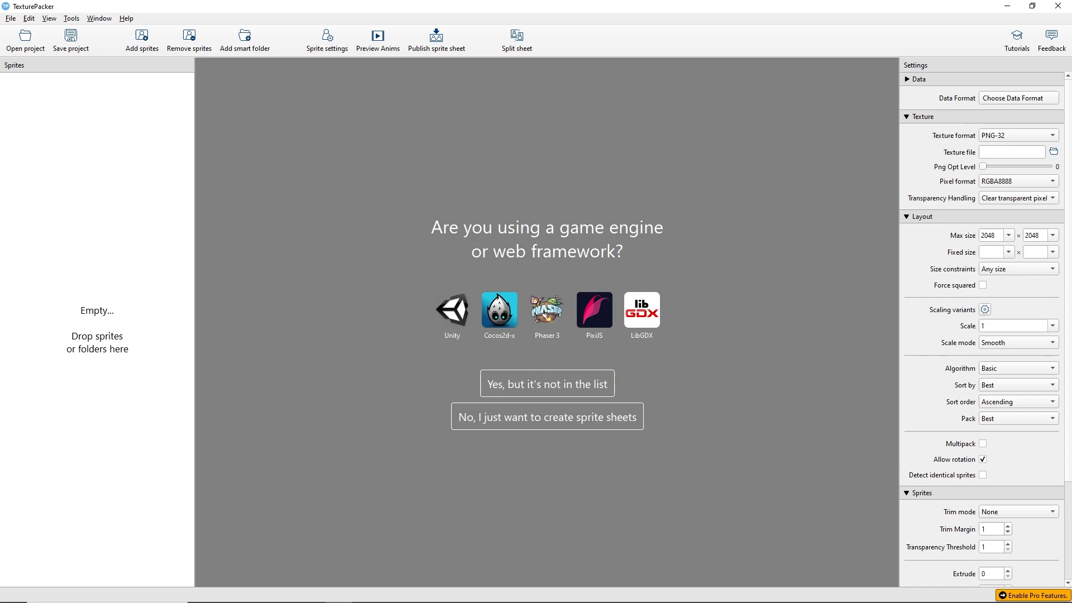
In TexturePacker, add the Comp 1 folder of rendered PNG frames and publish the sprite sheet
drag(685, 220, 488, 196)
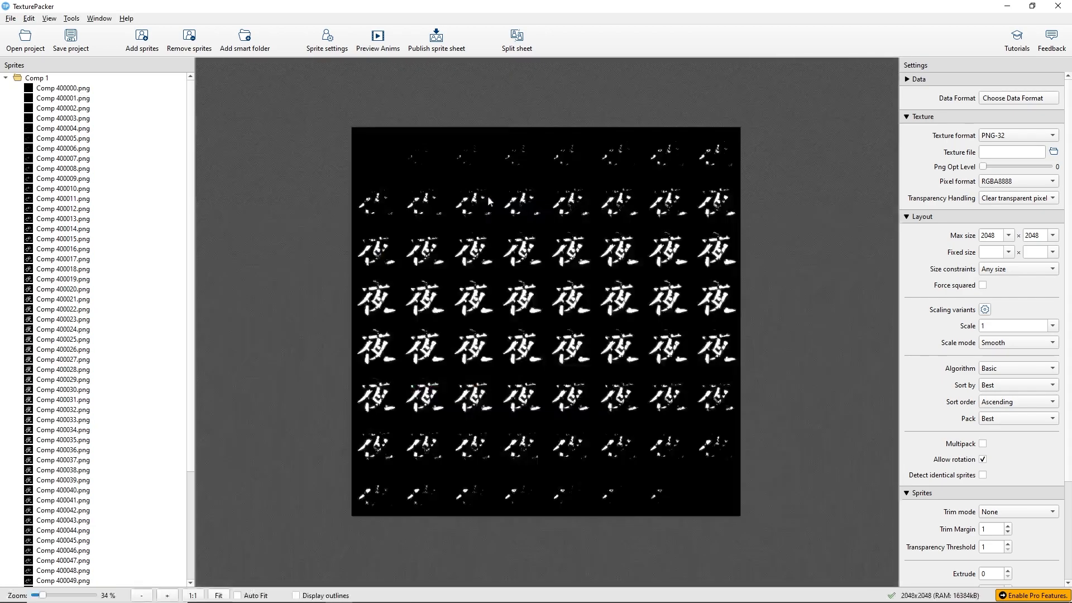
click(452, 49)
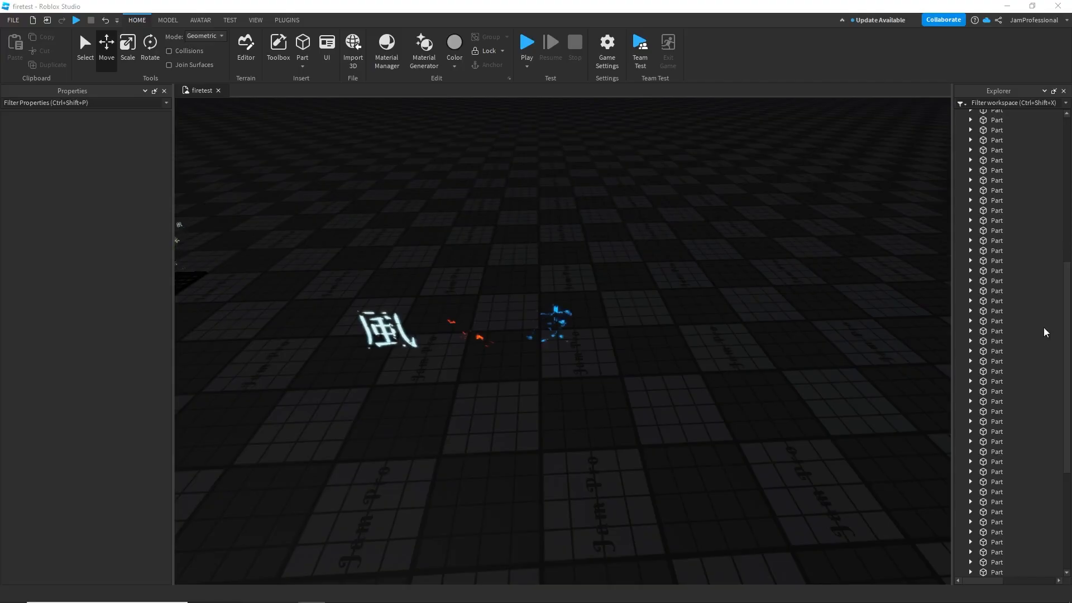
In Roblox Studio, duplicate the part holding the white wind kanji and move the copy along the row to position 86, 2, 323
key(a)
key(w)
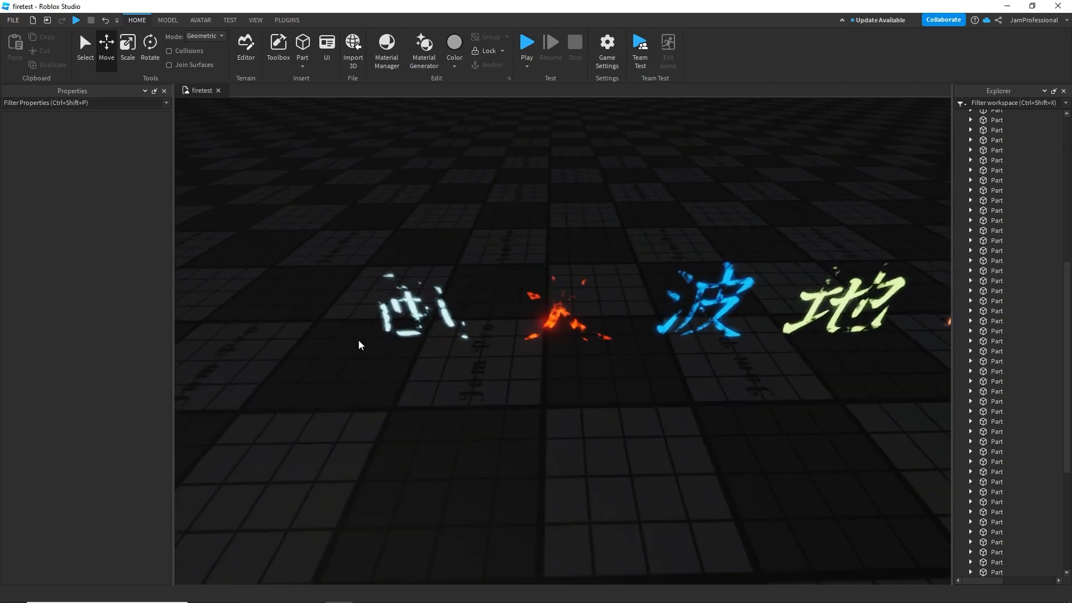
click(539, 304)
right_click(539, 305)
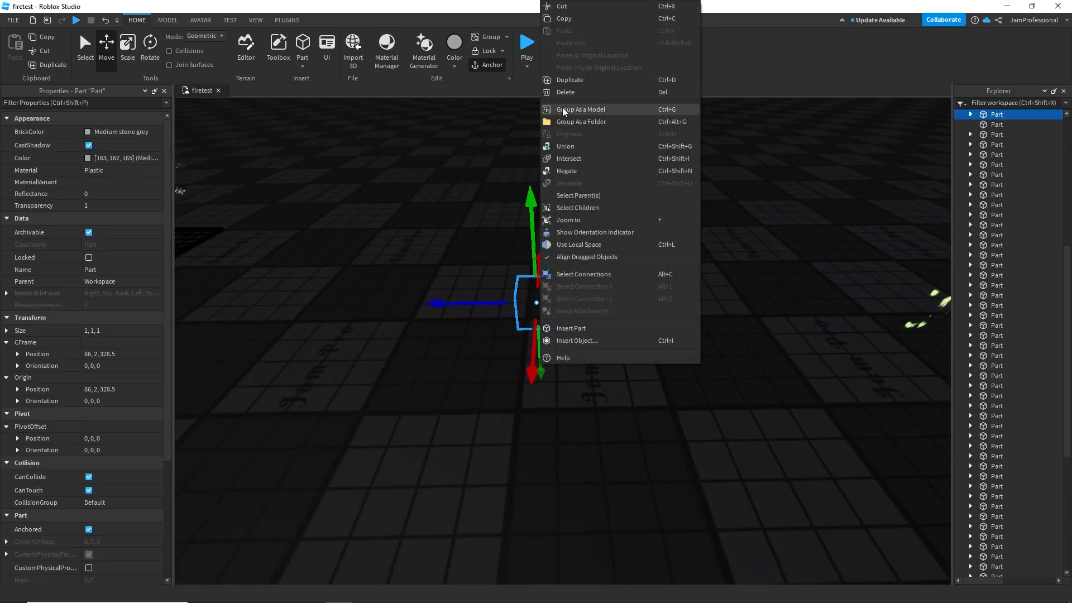
click(565, 79)
drag(612, 302, 610, 302)
key(a)
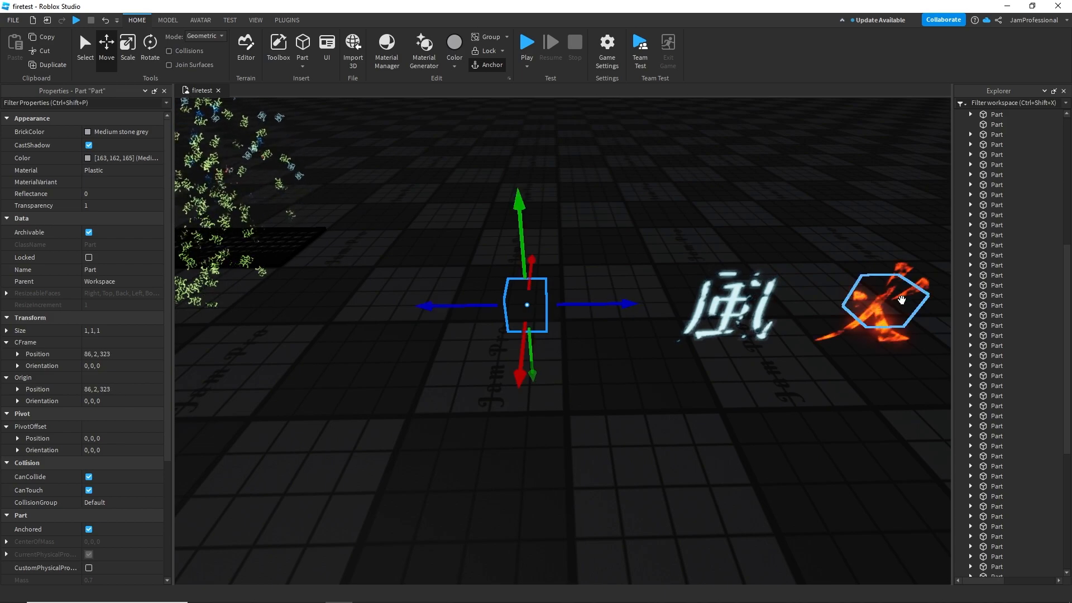
Insert a ParticleEmitter into the Attachment of the duplicated part at position 86, 2, 323
scroll(1048, 236, down, 7)
click(970, 400)
click(981, 409)
click(1005, 409)
right_click(1004, 409)
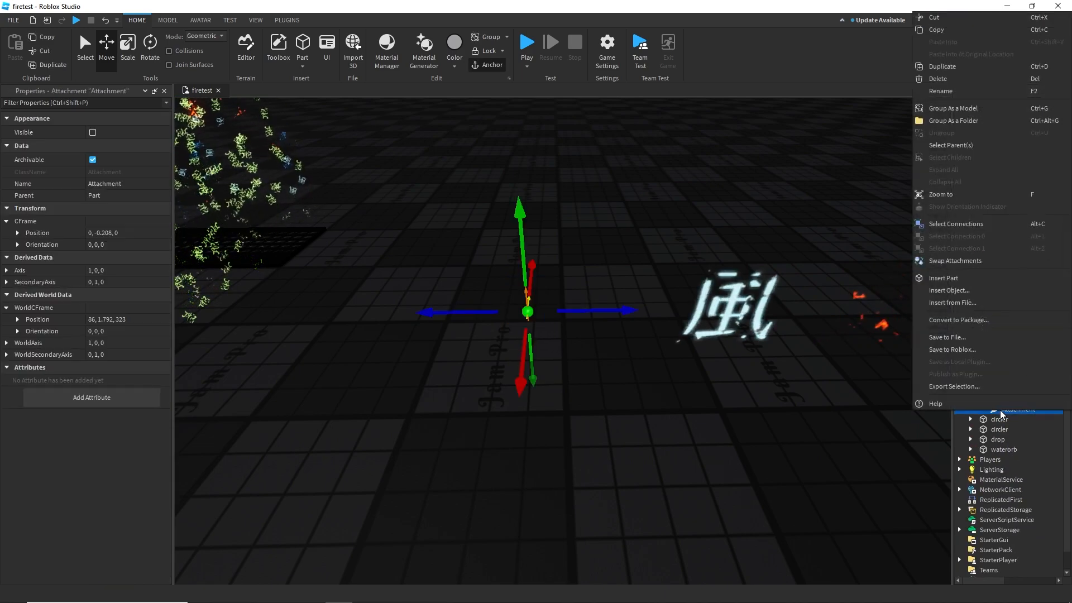
click(970, 290)
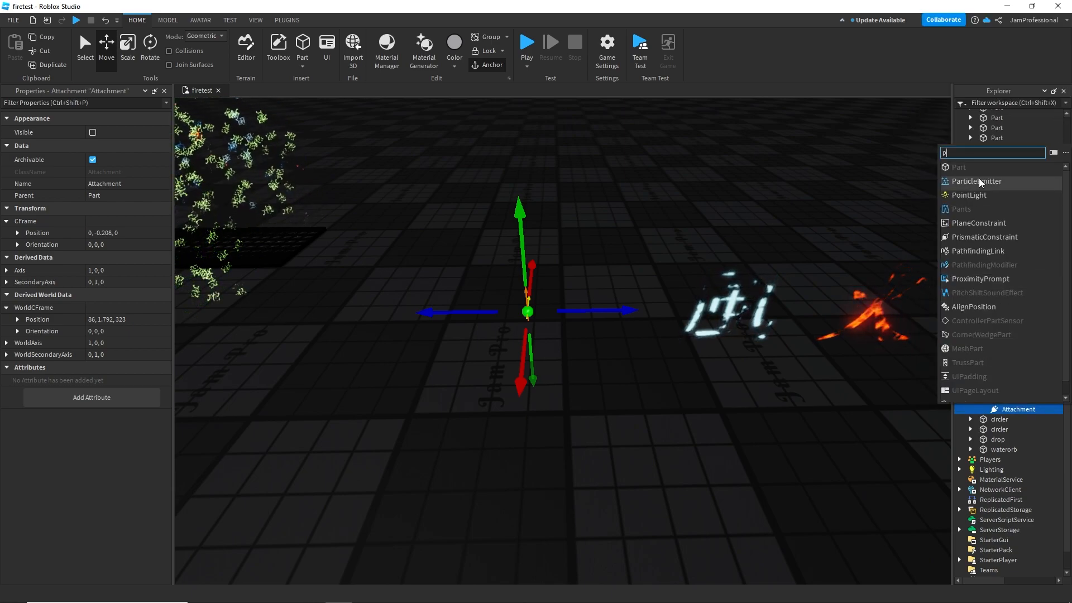
click(986, 246)
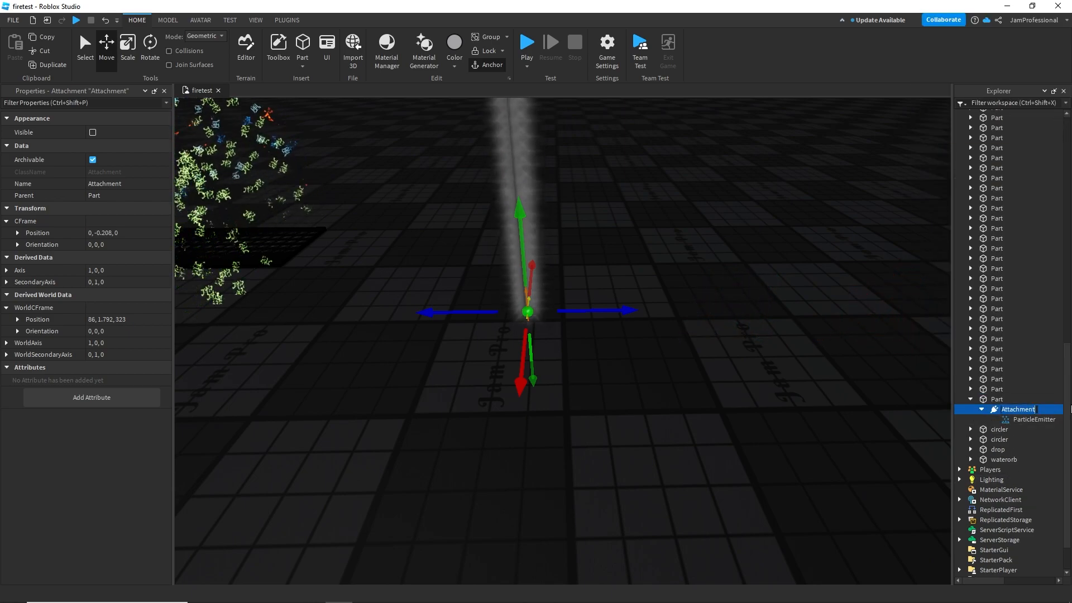
Upload the published kanji sprite sheet image as the new ParticleEmitter's Texture
click(1005, 420)
click(134, 203)
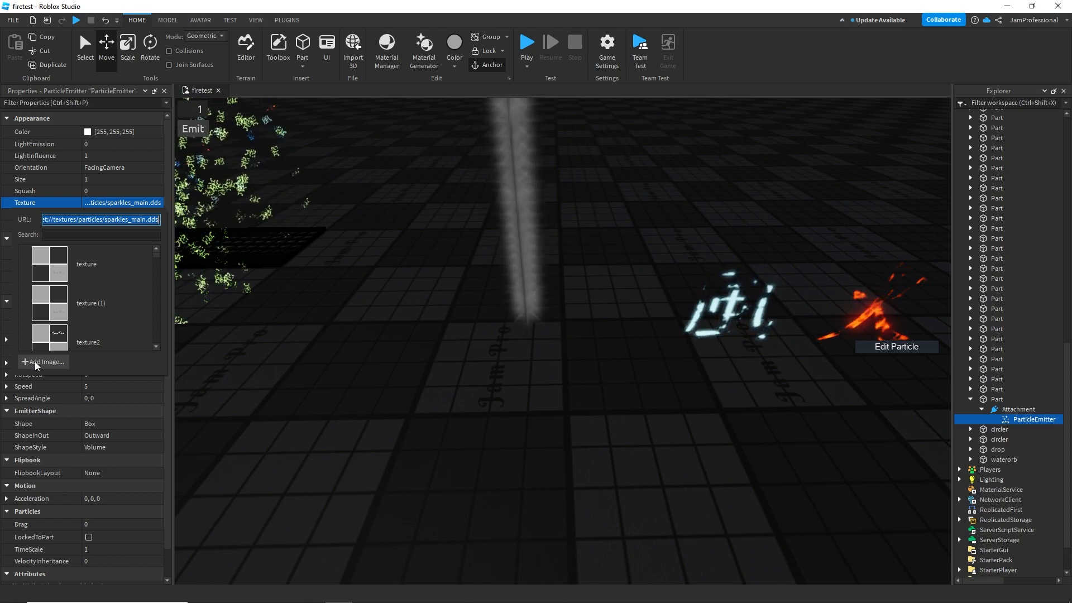
click(36, 363)
click(512, 351)
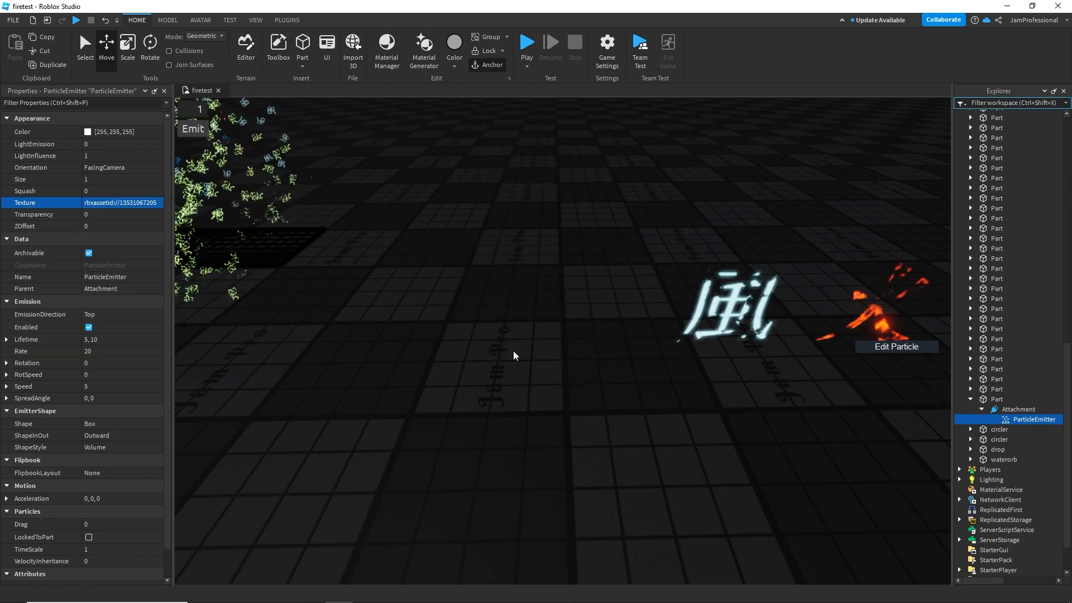
Raise the ParticleEmitter's LightEmission to the maximum of 1
drag(513, 355, 469, 117)
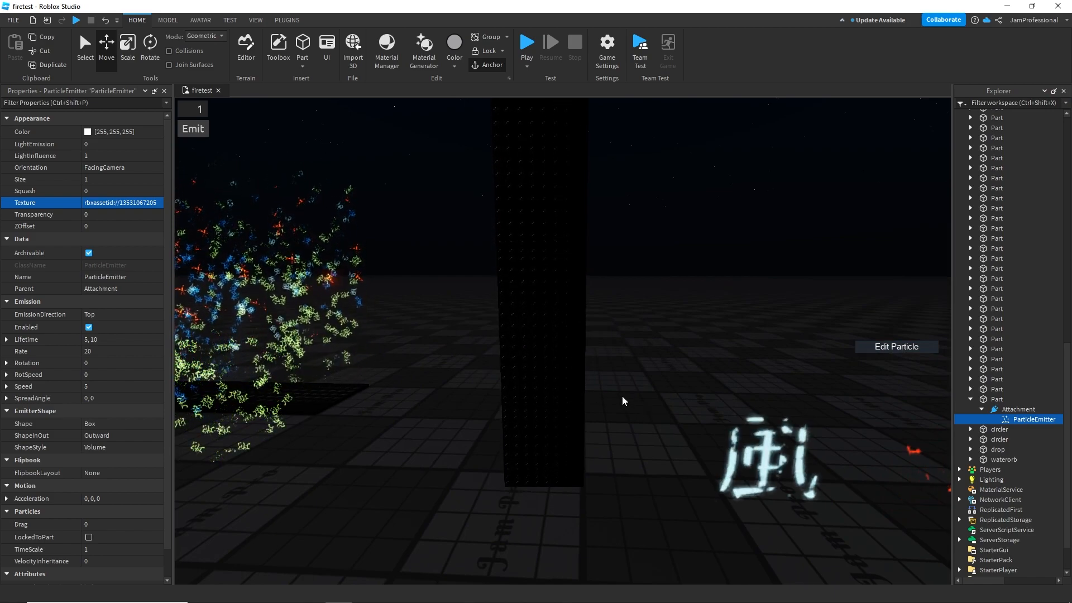
scroll(622, 401, down, 2)
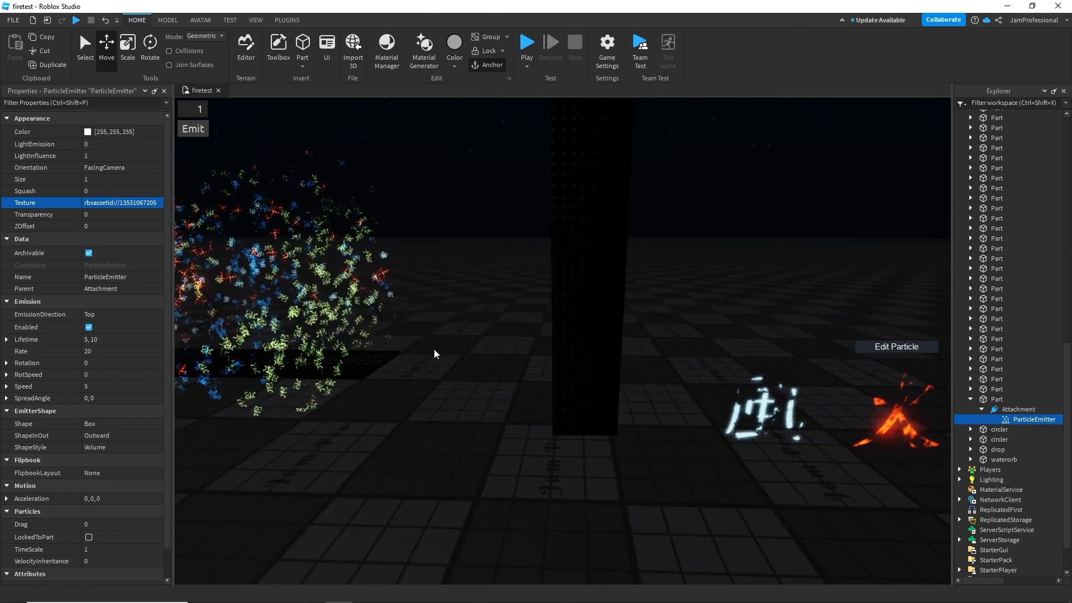
click(101, 144)
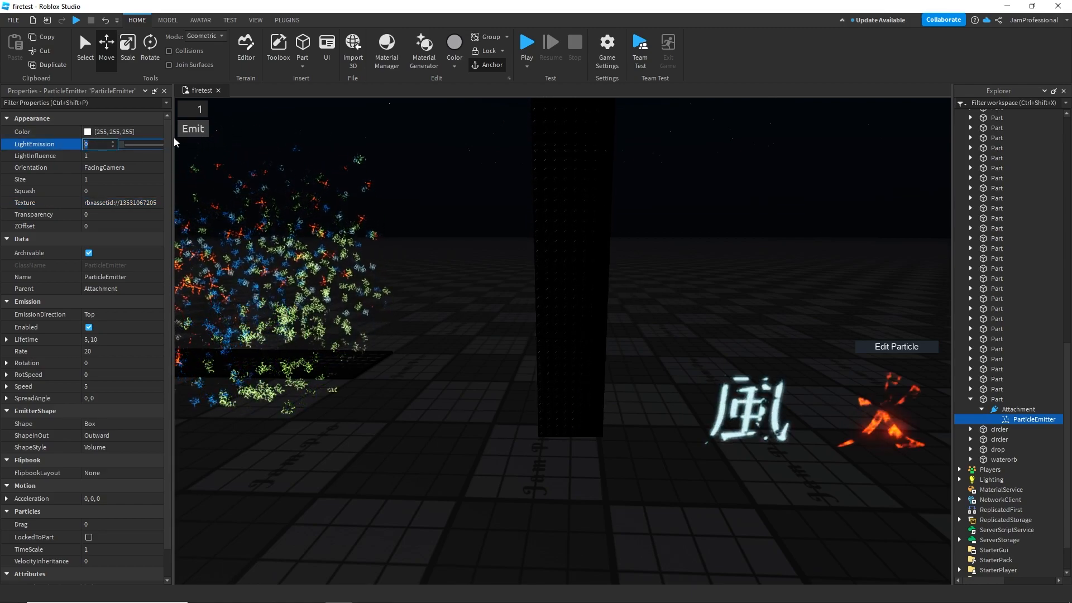
text(10)
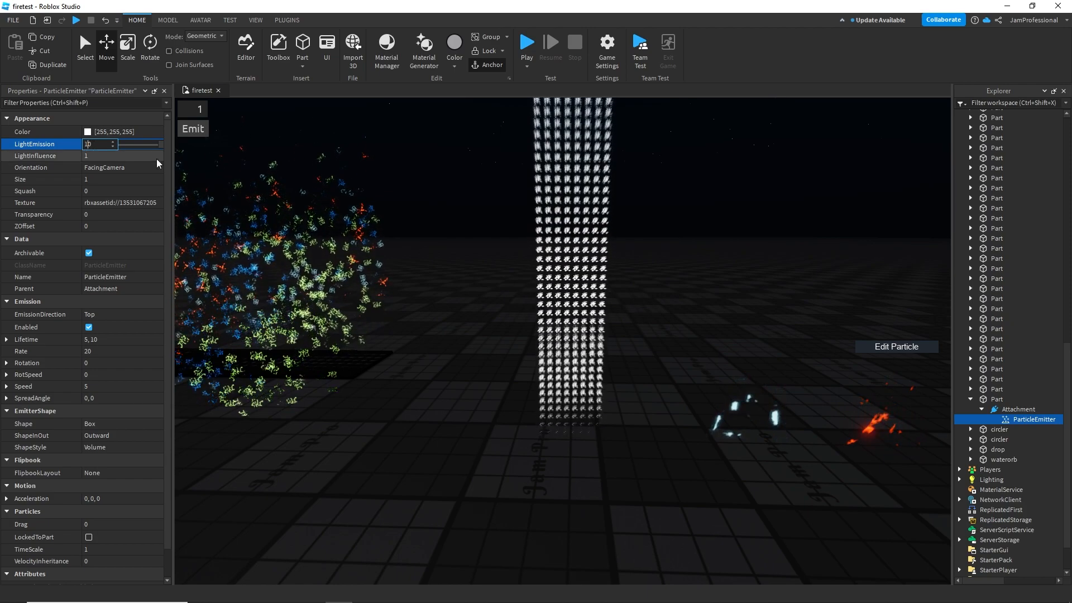
key(Return)
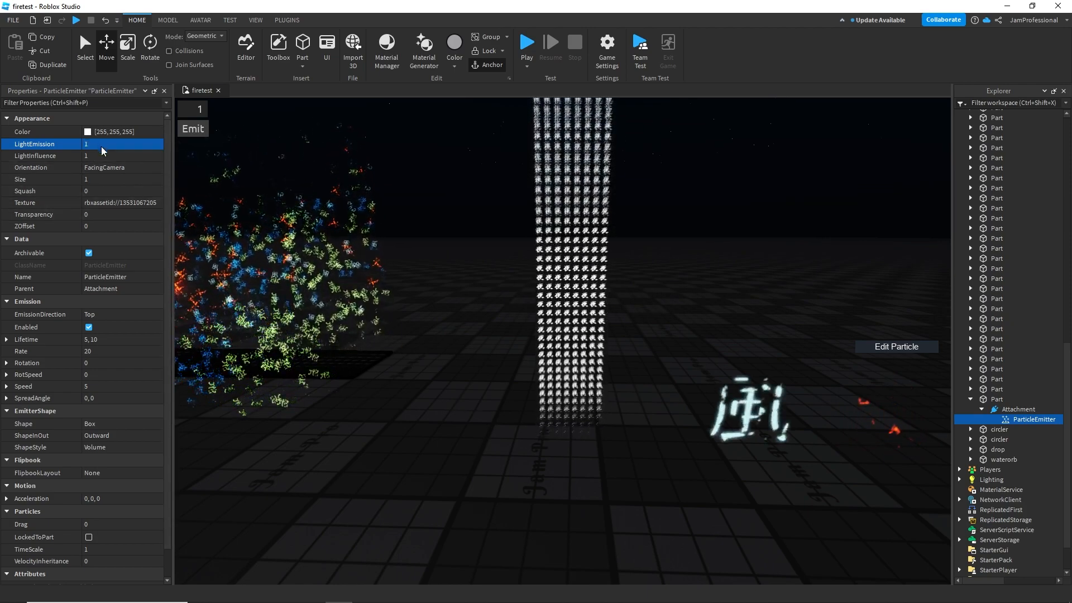
Set the emitter's FlipbookLayout to Grid8x8 and its FlipbookMode to OneShot
scroll(124, 390, down, 1)
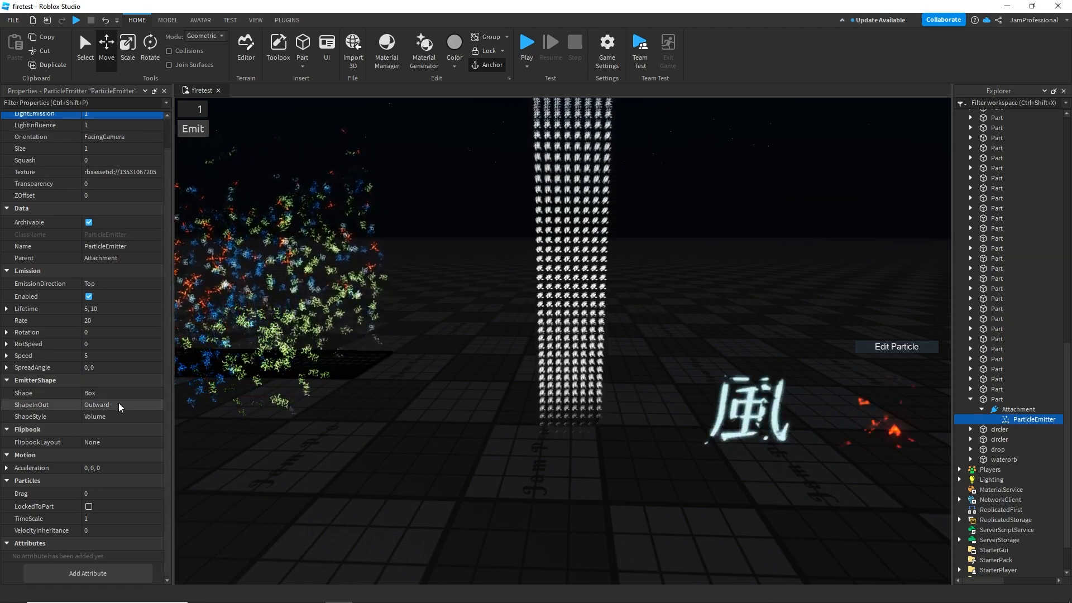
click(107, 443)
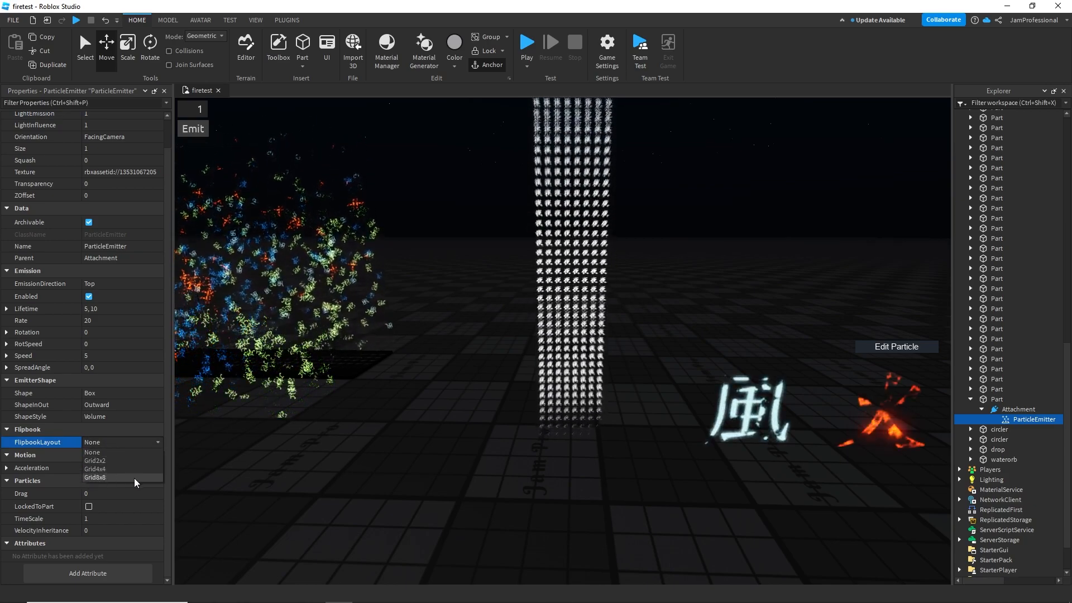
click(112, 478)
click(123, 470)
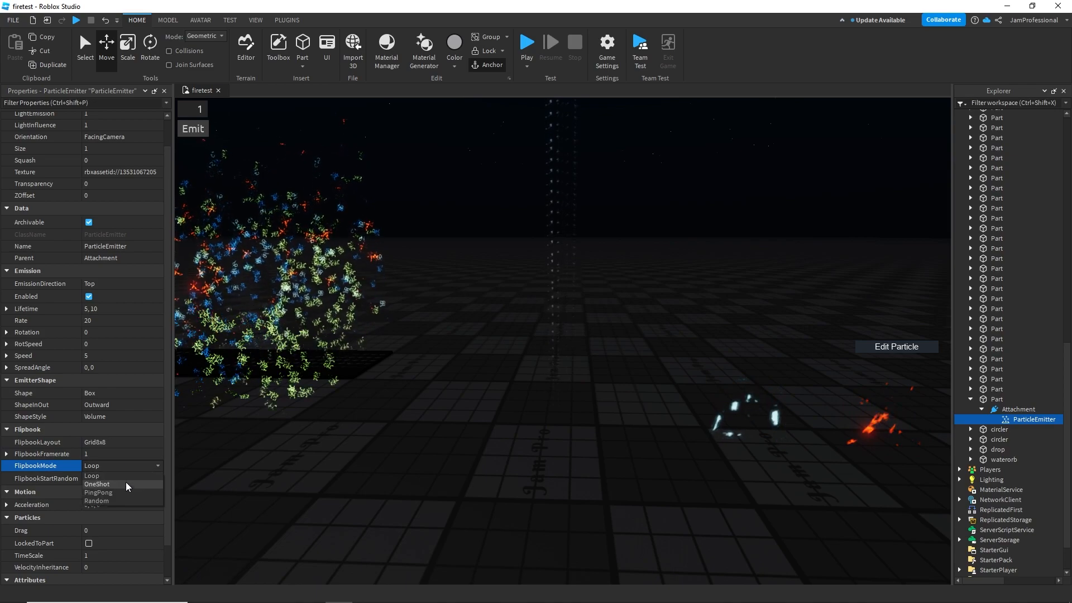
click(120, 486)
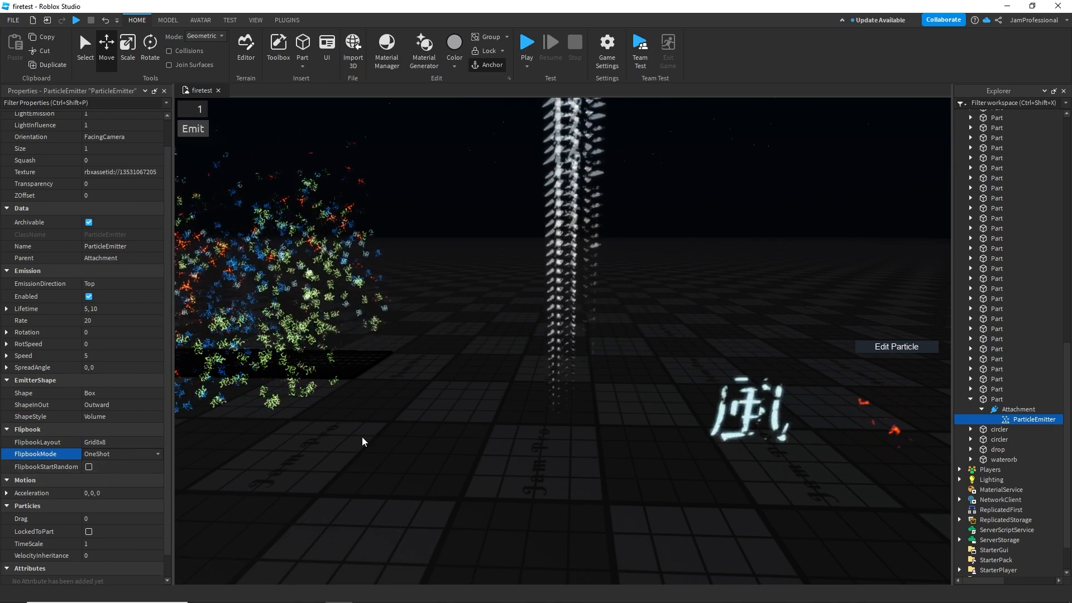
Set the emitter's Lifetime to 1 and its Rate to 1
right_click(388, 440)
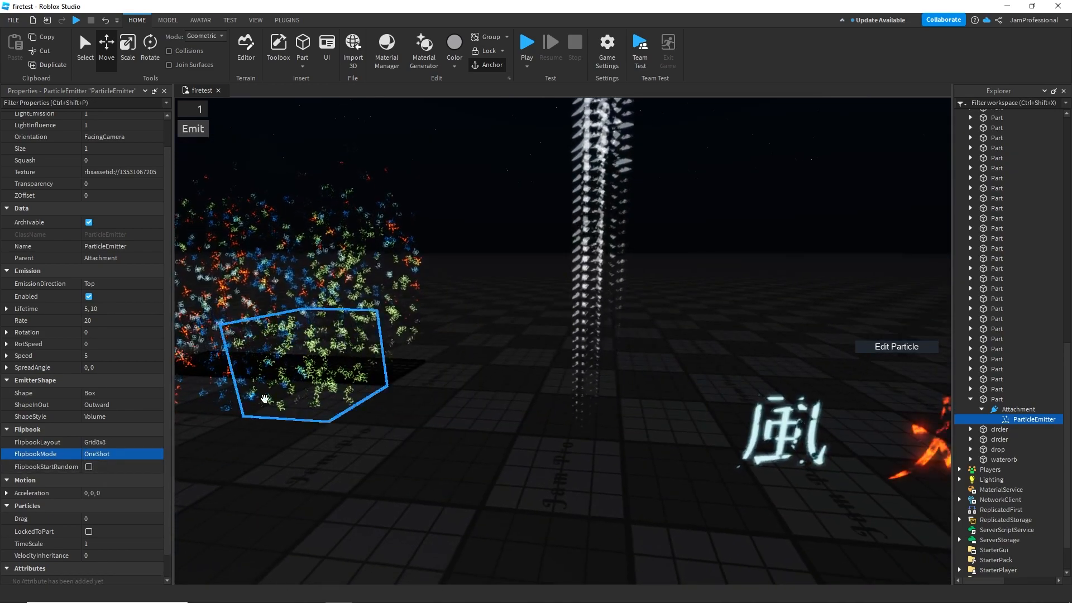
click(115, 308)
text(1)
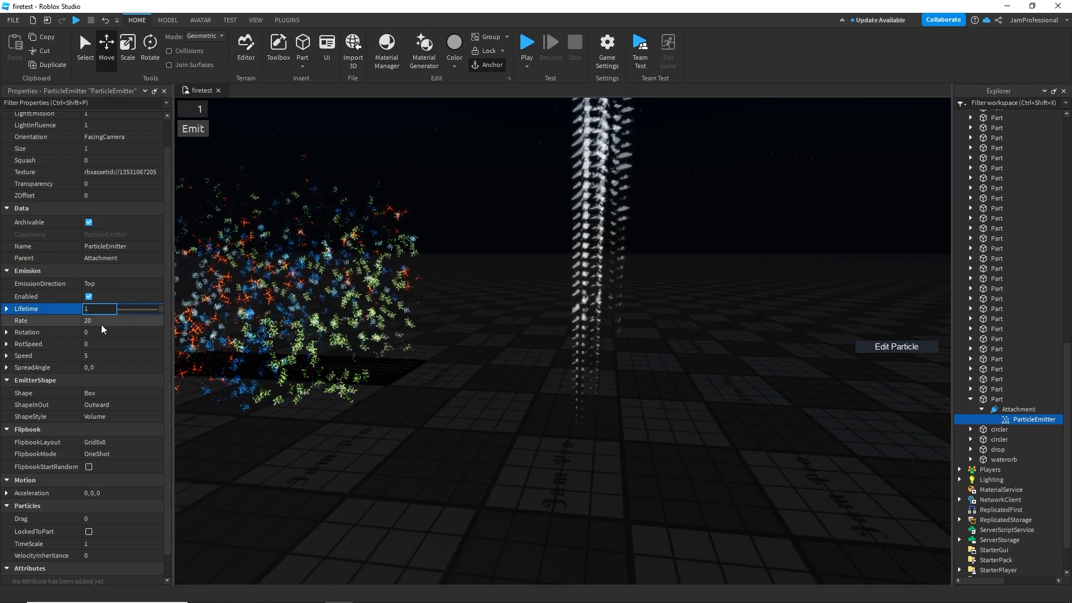
click(109, 321)
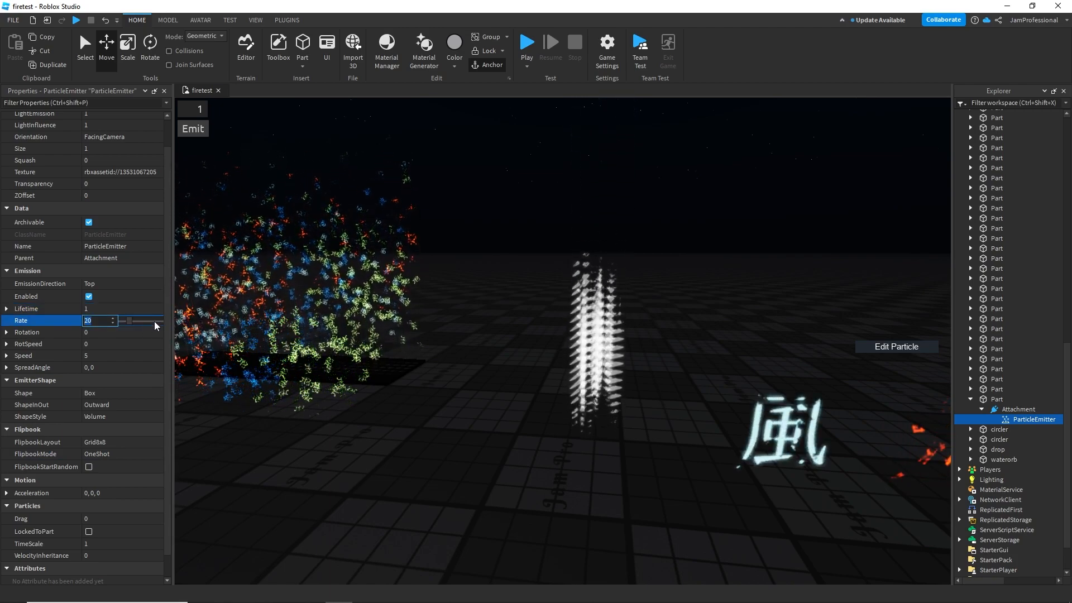
text(1)
key(Return)
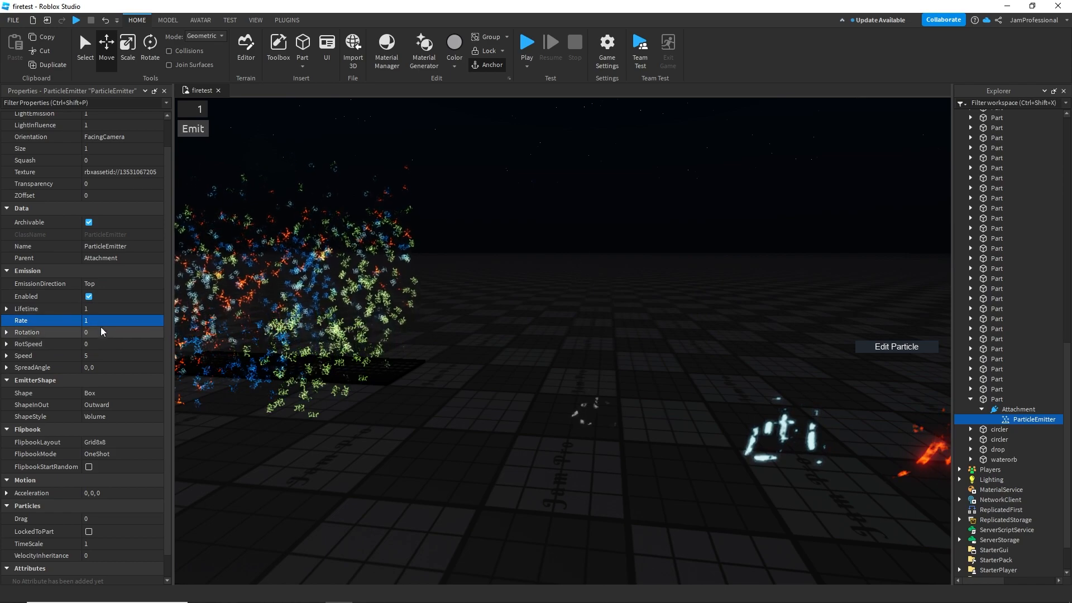
Set the emitter's Speed to 0.01 and its LightInfluence to 0
scroll(106, 167, up, 1)
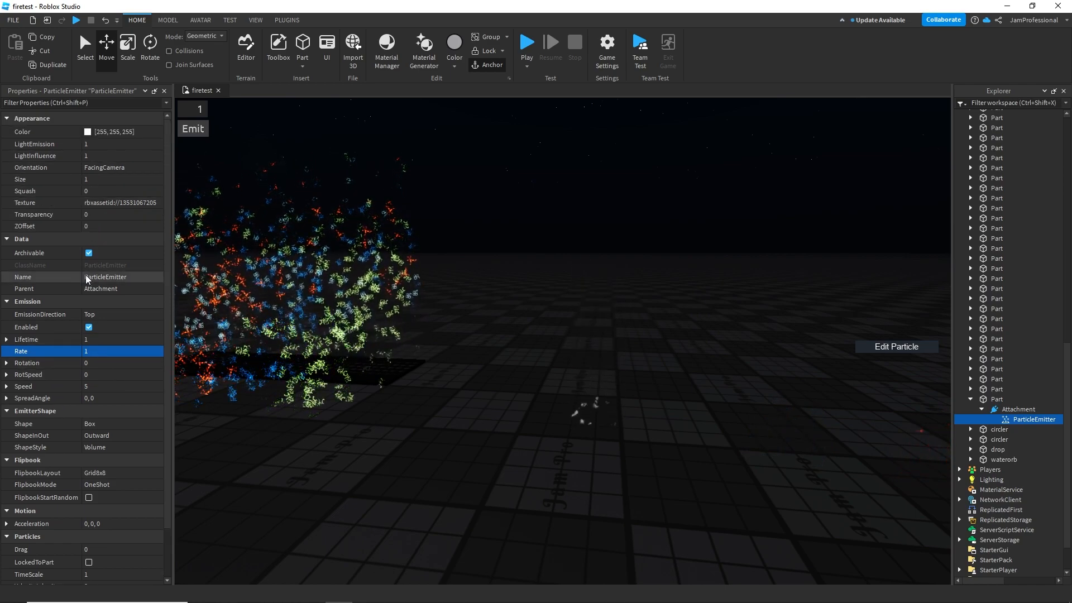
click(100, 386)
text(0.01)
key(Return)
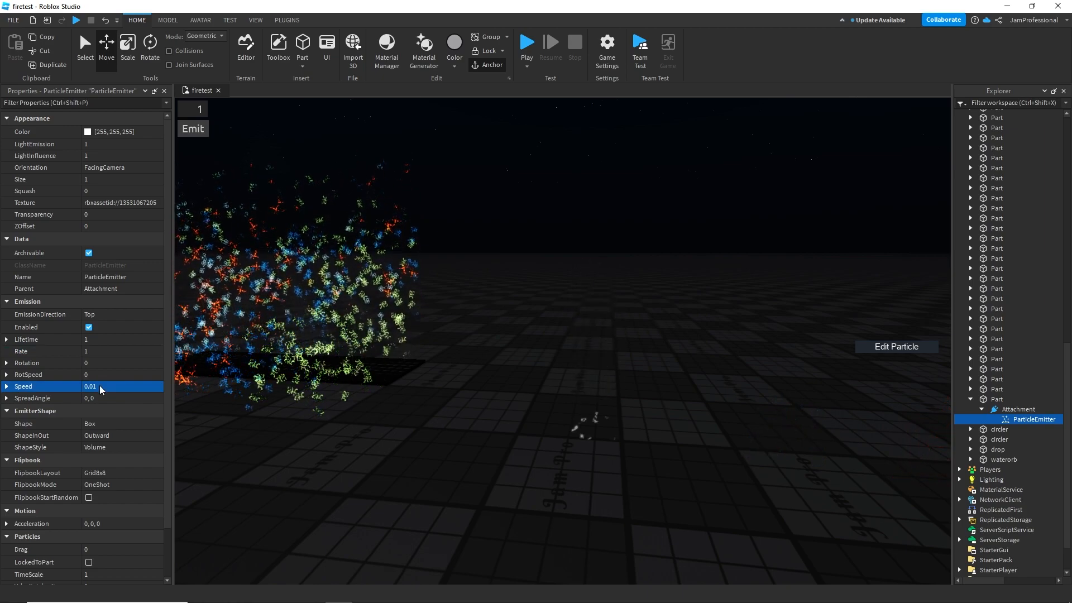
click(109, 144)
click(104, 179)
click(106, 156)
text(0)
Try a Brightness of 10 on the emitter, and settle on 2
click(108, 132)
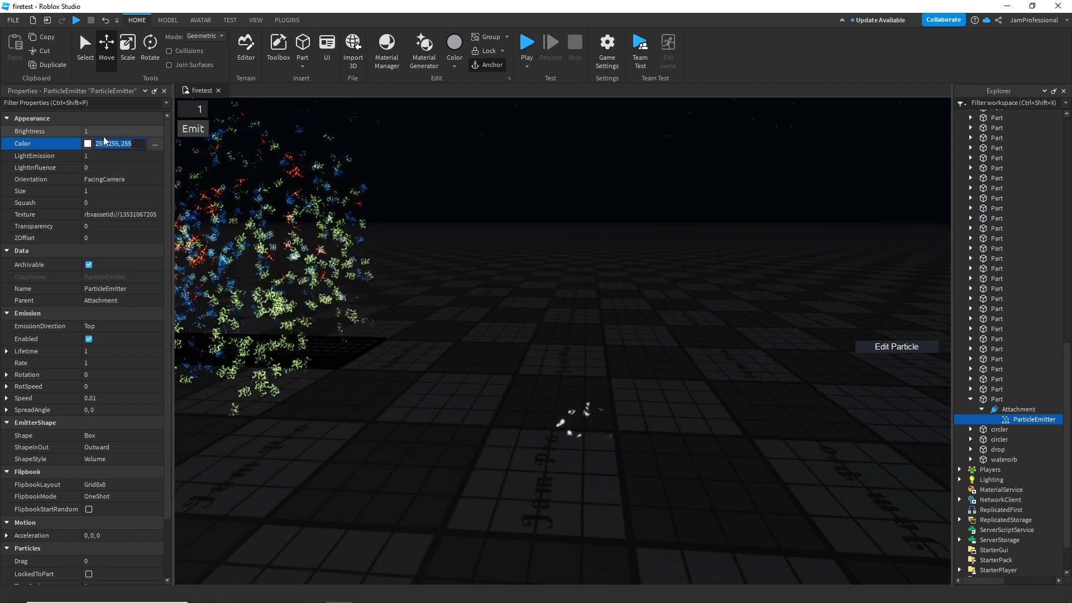
text(10)
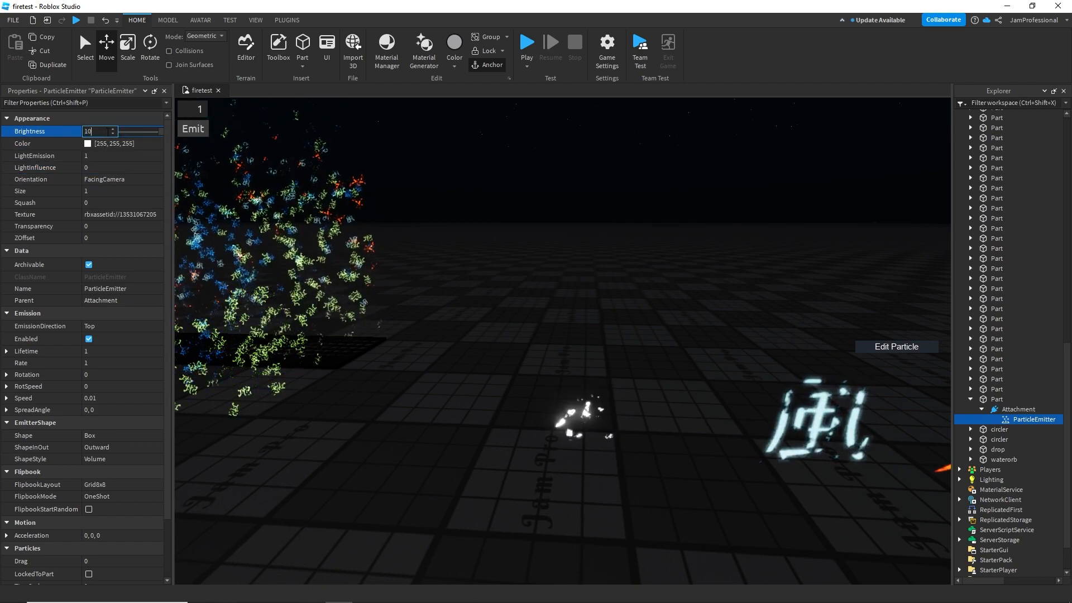
key(BackSpace)
key(BackSpace)
text(5)
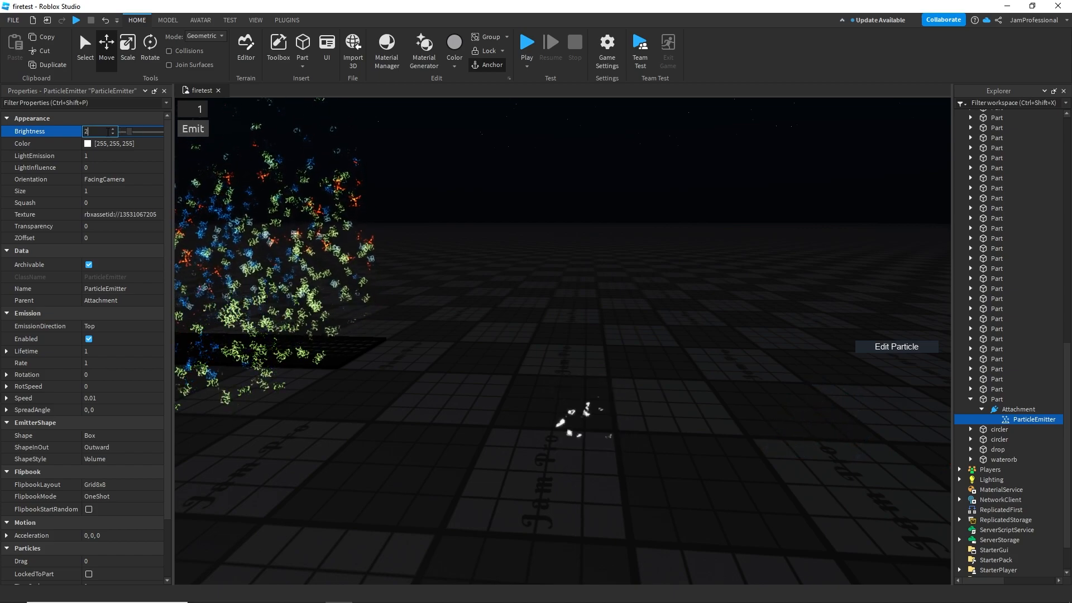
key(Return)
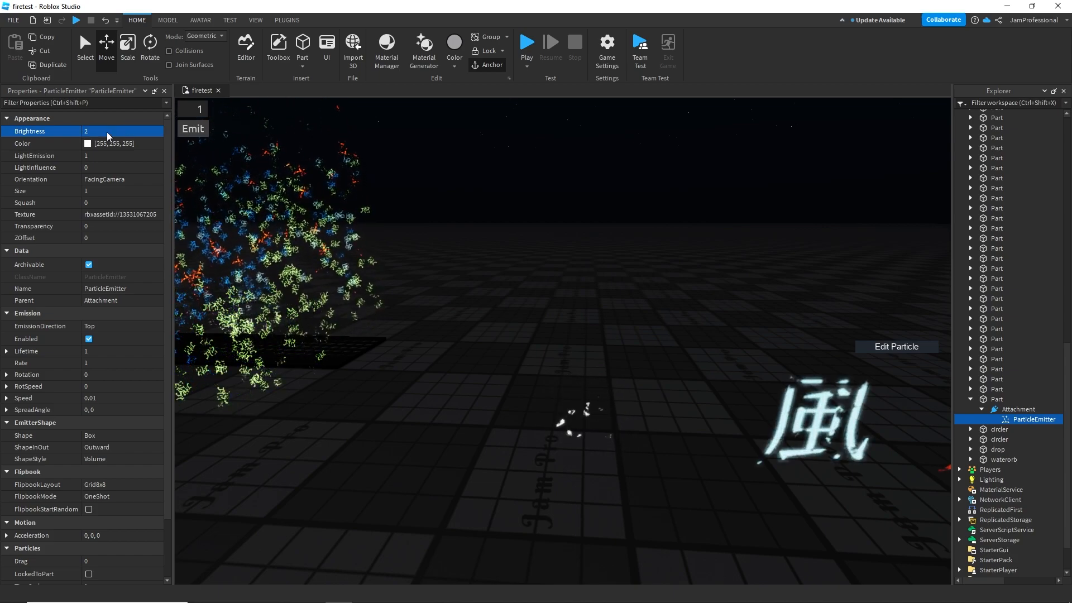
Try a particle Size of 3, and settle on 2
click(99, 191)
text(3)
key(BackSpace)
text(2)
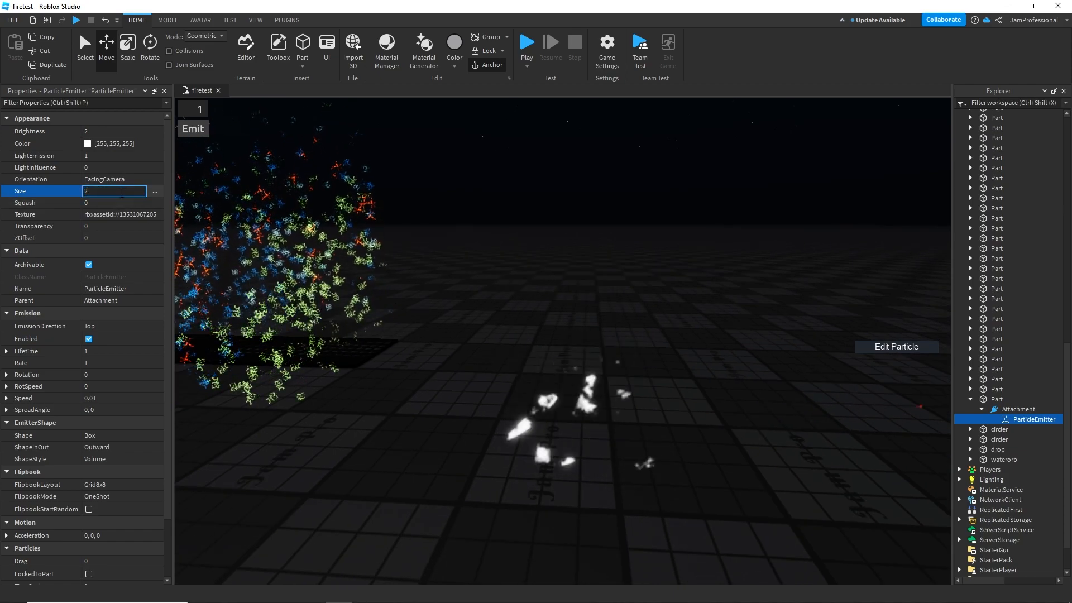
key(Return)
Reselect the new part's ParticleEmitter and set its Size to 1.8 and its Lifetime to 3
click(792, 410)
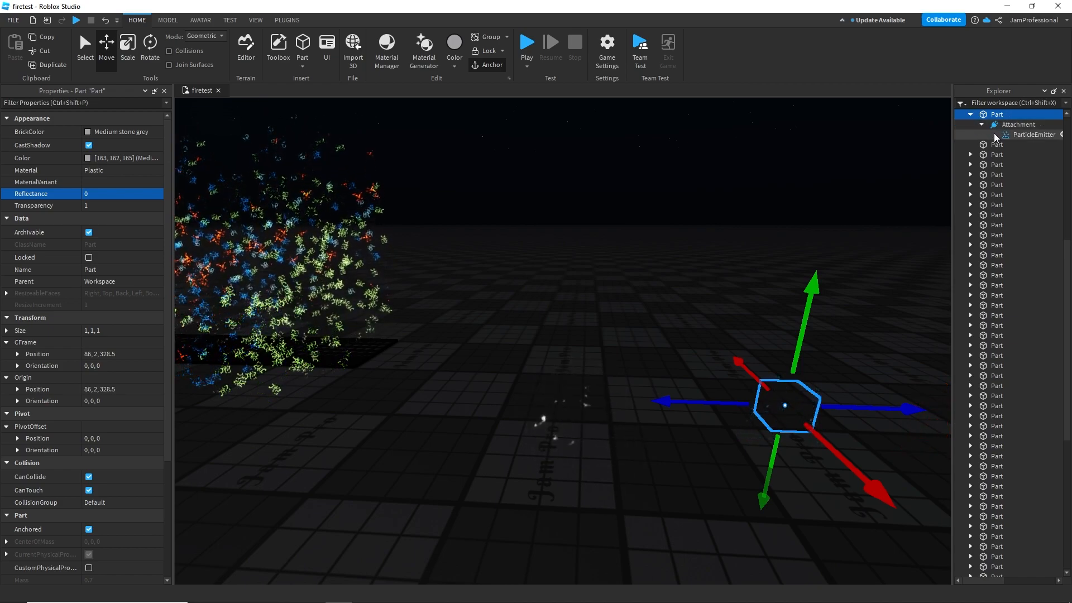
click(993, 136)
click(581, 394)
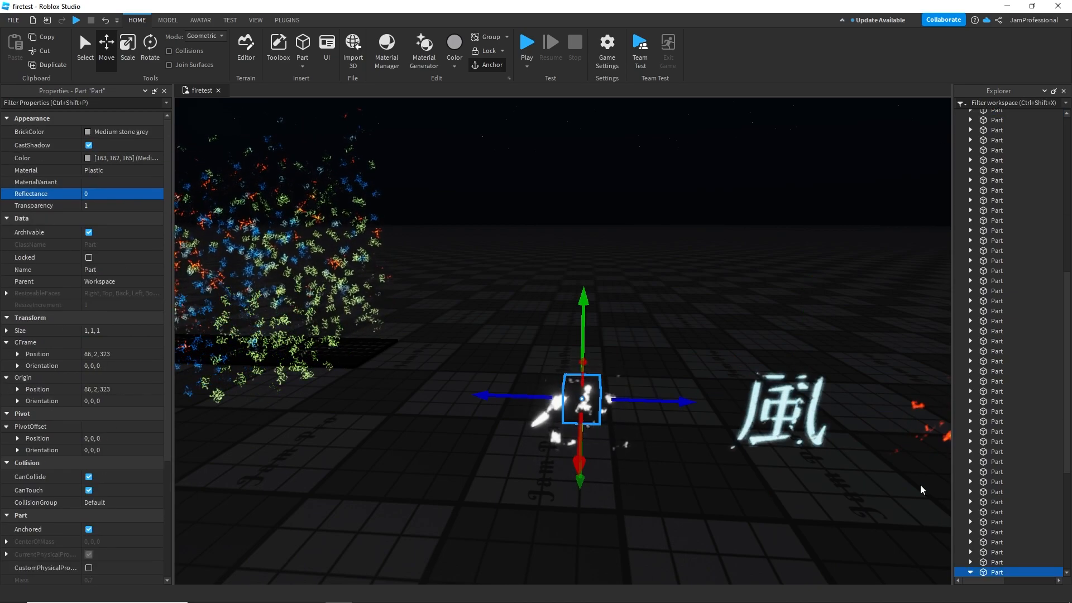
scroll(990, 476, down, 4)
click(999, 480)
scroll(606, 502, up, 3)
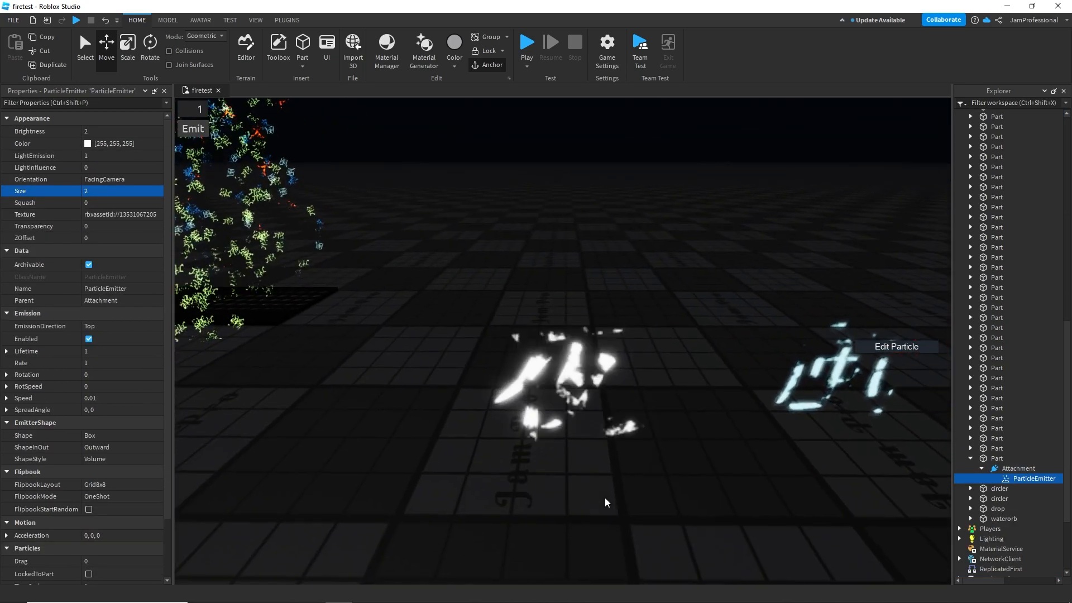
click(106, 190)
text(1.8)
click(133, 351)
text(3)
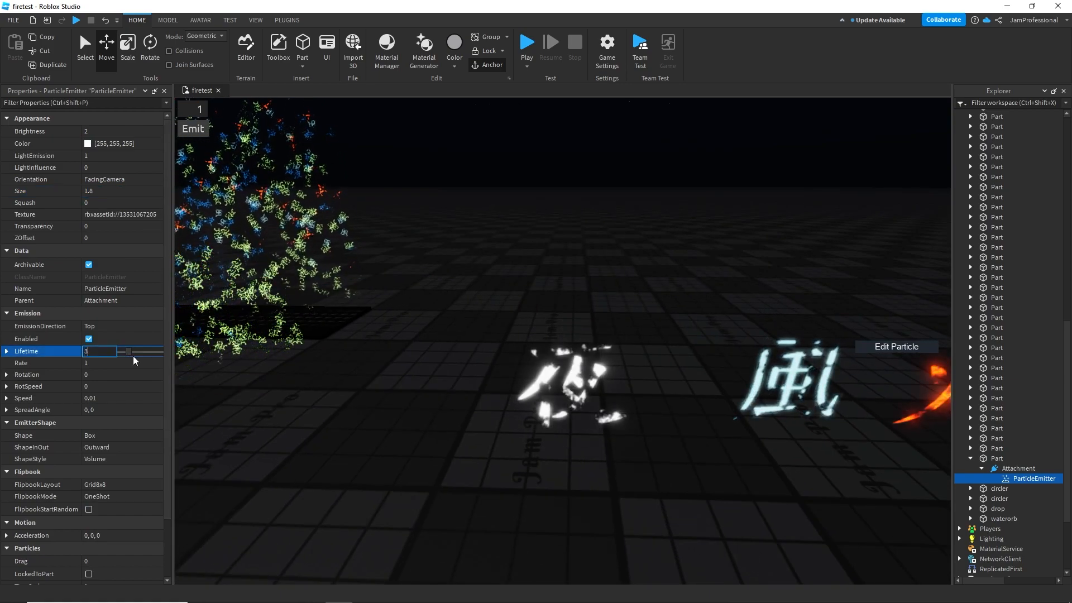
key(Return)
Try a Brightness of 0.6 on the white kanji's emitter, and settle on 1
scroll(443, 440, up, 5)
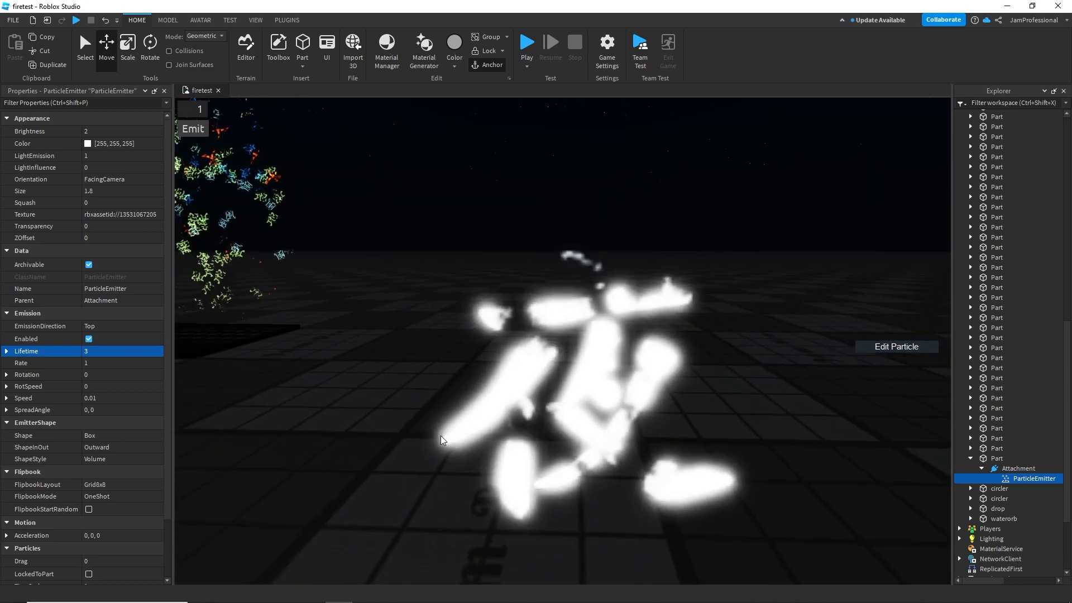
scroll(442, 441, down, 5)
click(106, 132)
text(1)
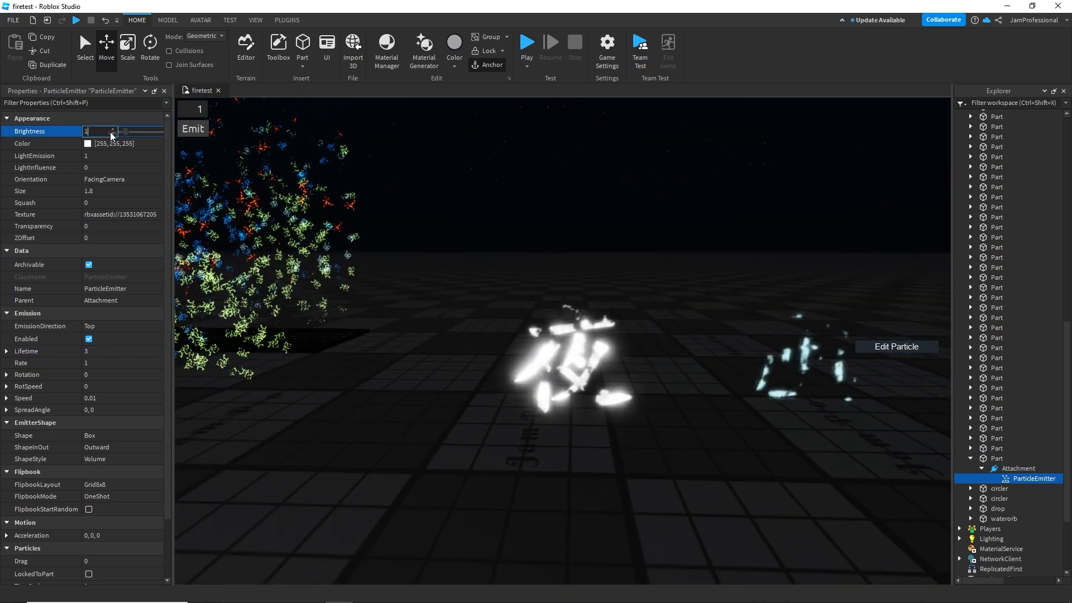
key(BackSpace)
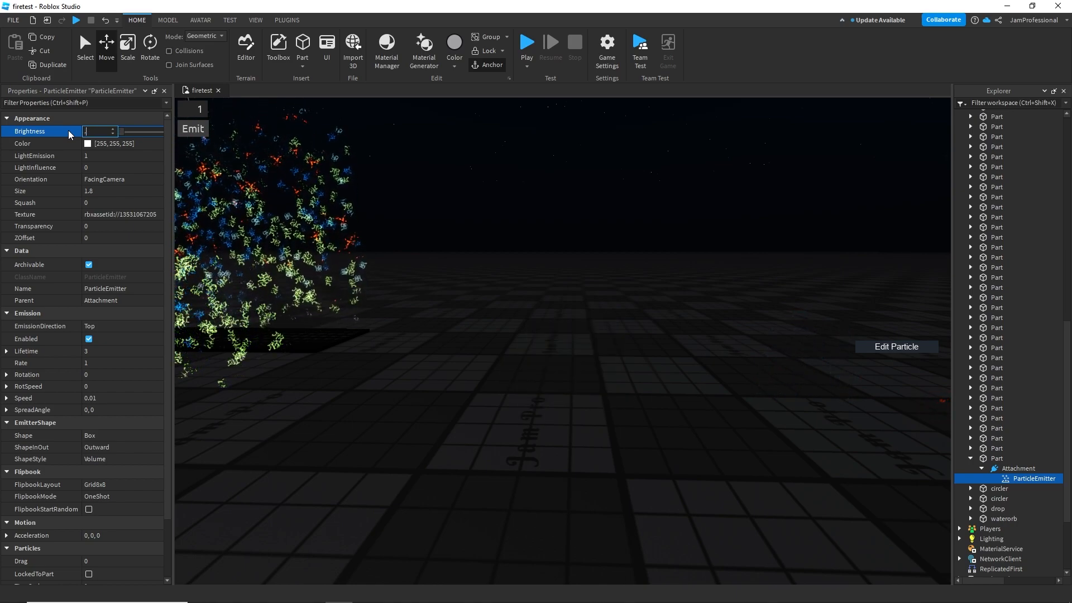
text(.6)
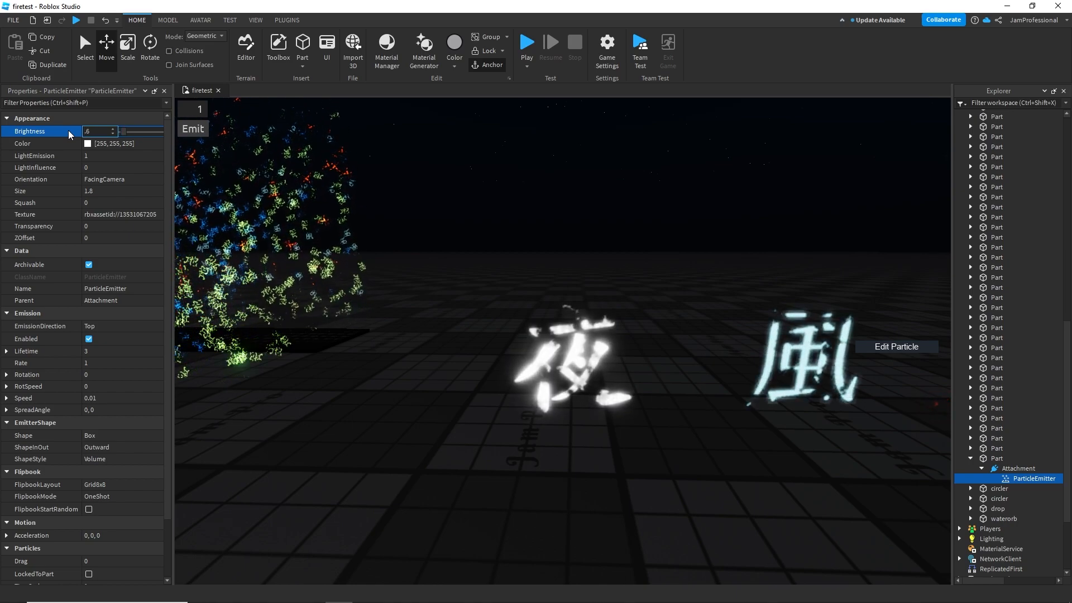
key(Return)
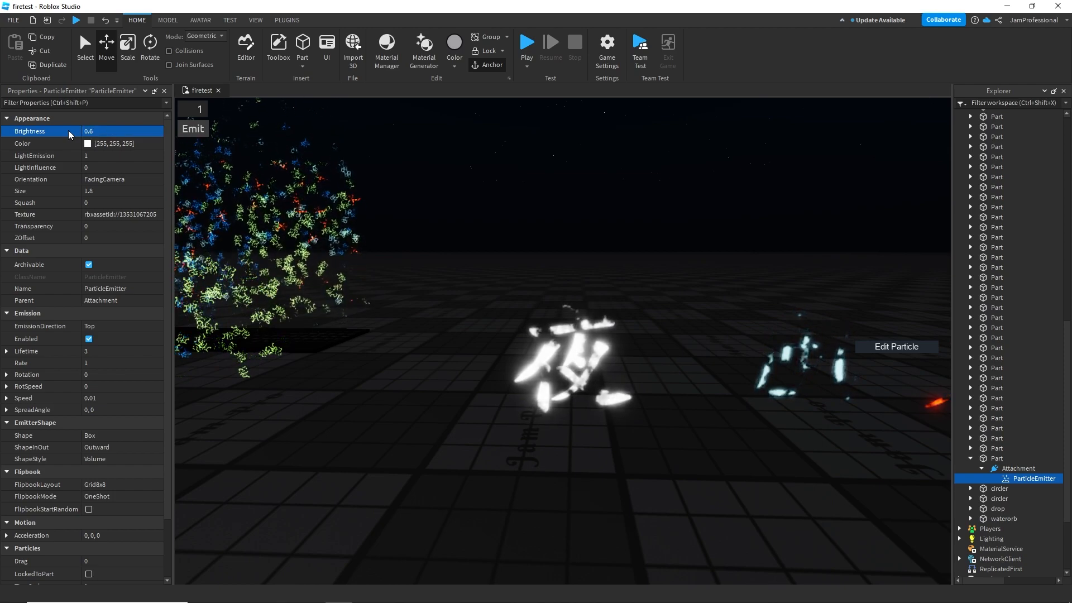
click(104, 131)
text(1)
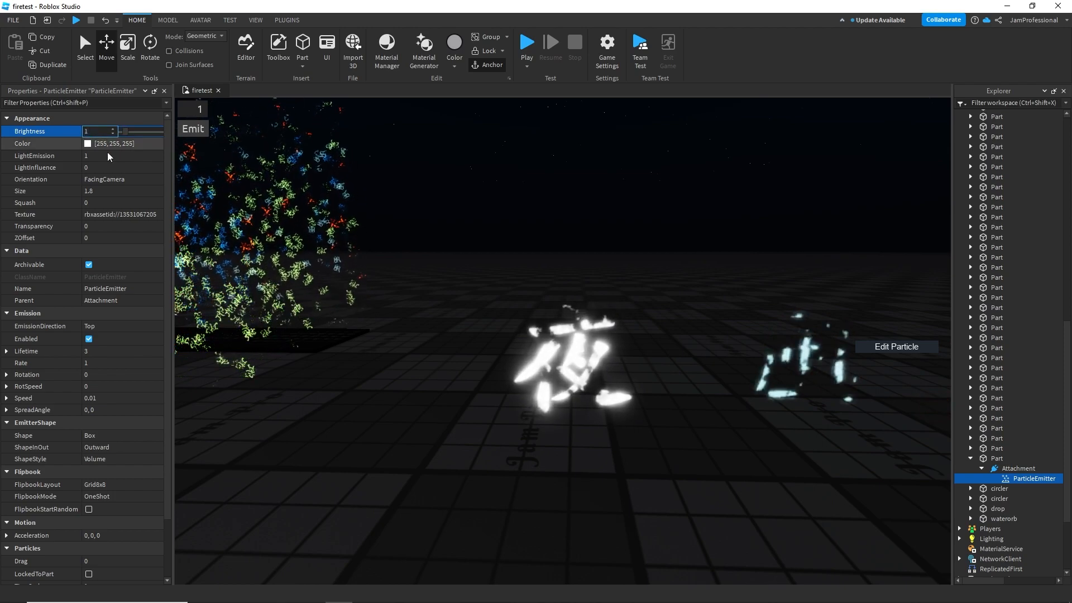
Try a Rate of 0.01 on the white kanji's emitter
click(104, 364)
text(1)
key(Return)
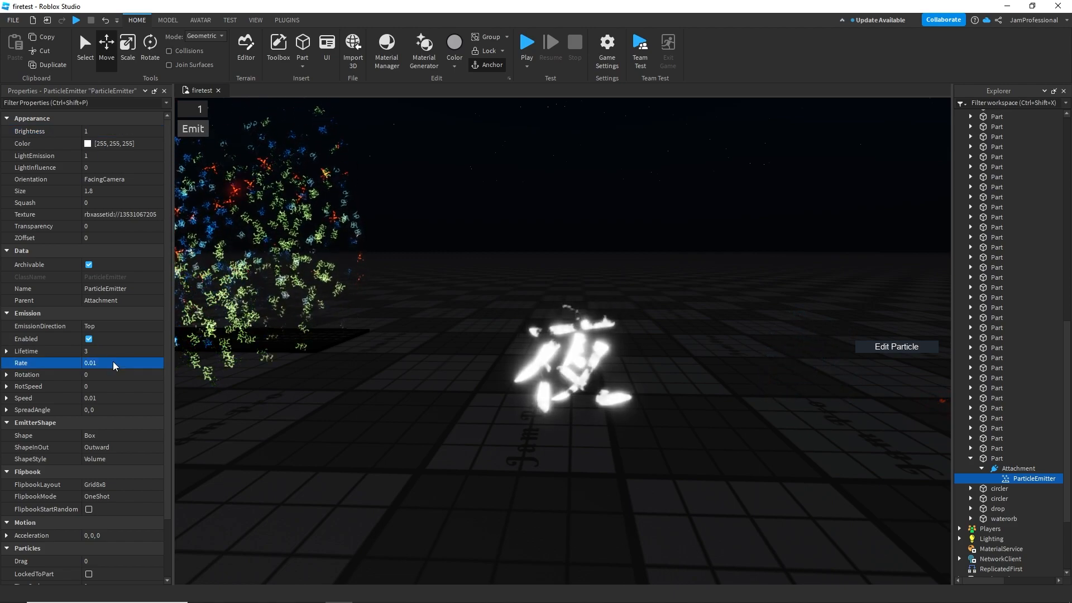
Inspect the emission settings of the pale blue wind kanji's ParticleEmitter for reference
click(776, 358)
click(776, 358)
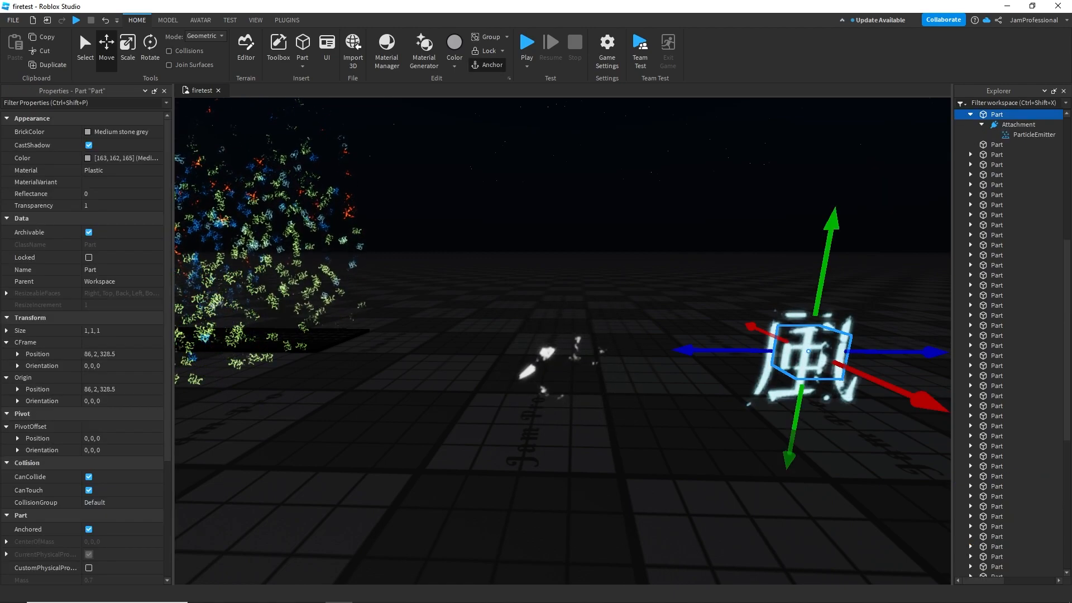
click(1034, 135)
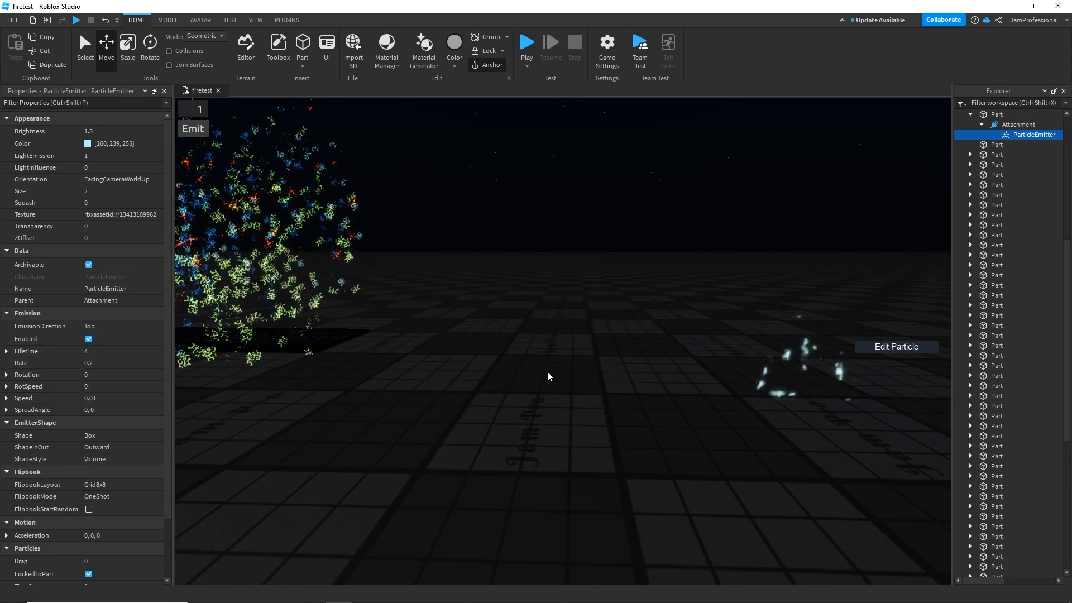
Reselect the new kanji part's ParticleEmitter and set its Lifetime to 4 and its Rate to 0.2
click(568, 348)
click(970, 402)
click(1034, 421)
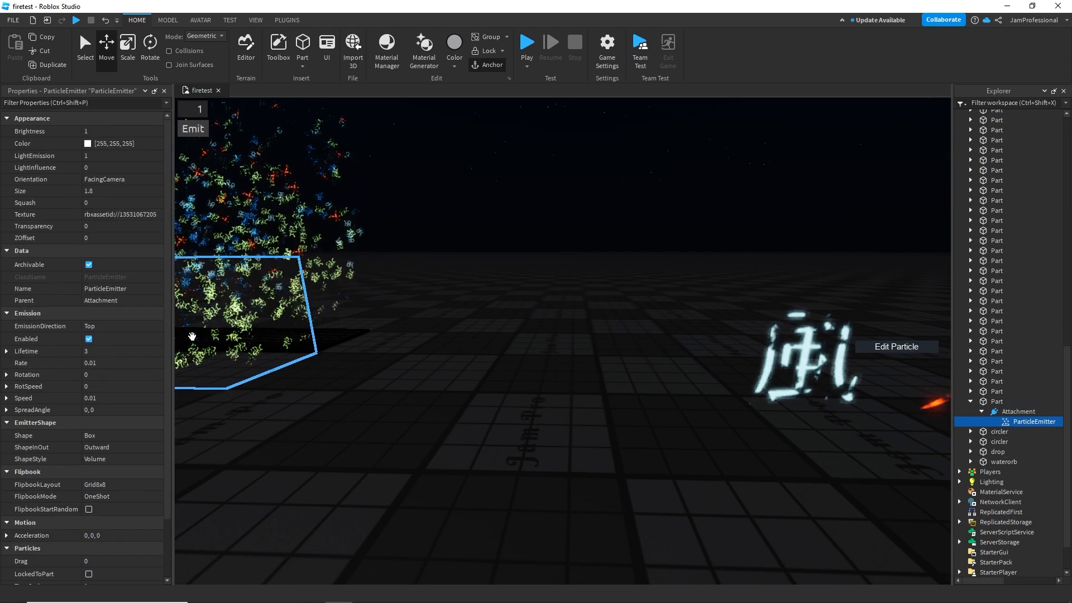
click(109, 351)
text(4)
click(112, 364)
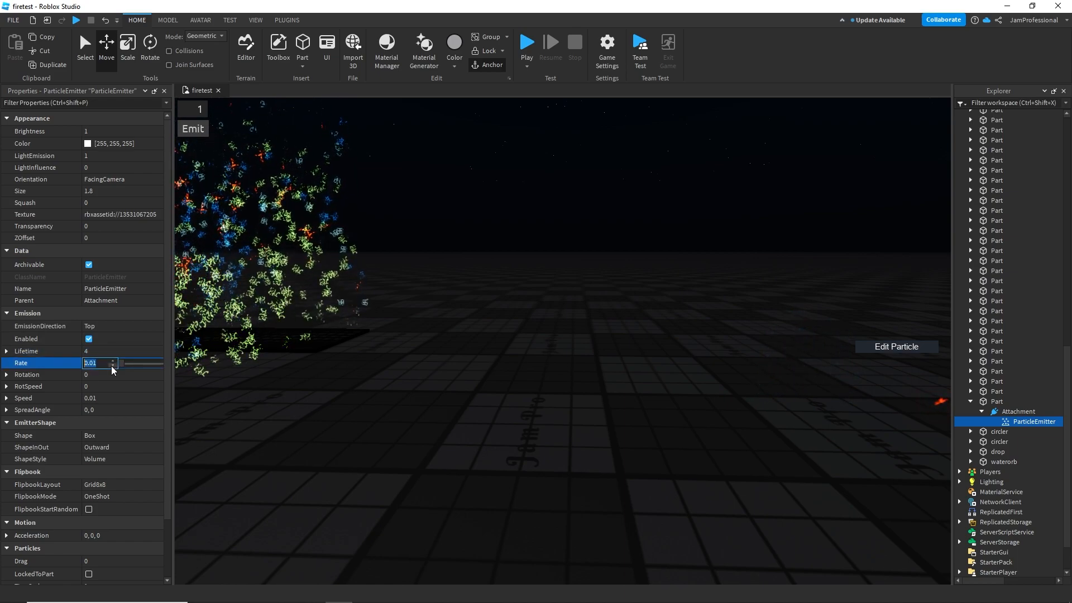
text(0.2)
key(Return)
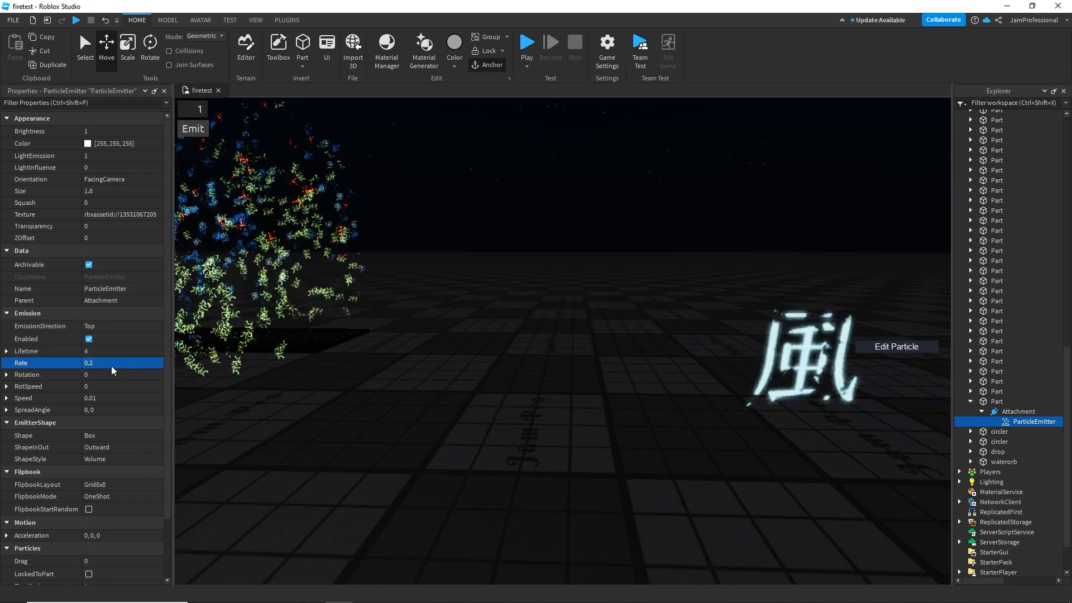
Change the new kanji emitter's Color to purple (108, 34, 255), and deselect it
click(88, 145)
click(87, 145)
drag(551, 199, 205, 242)
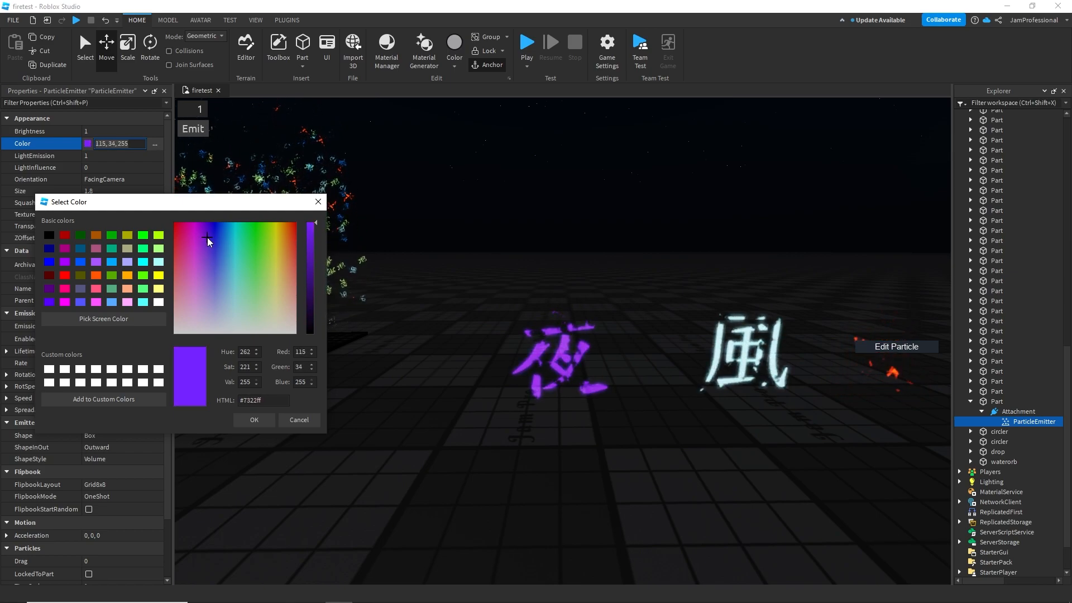
click(254, 419)
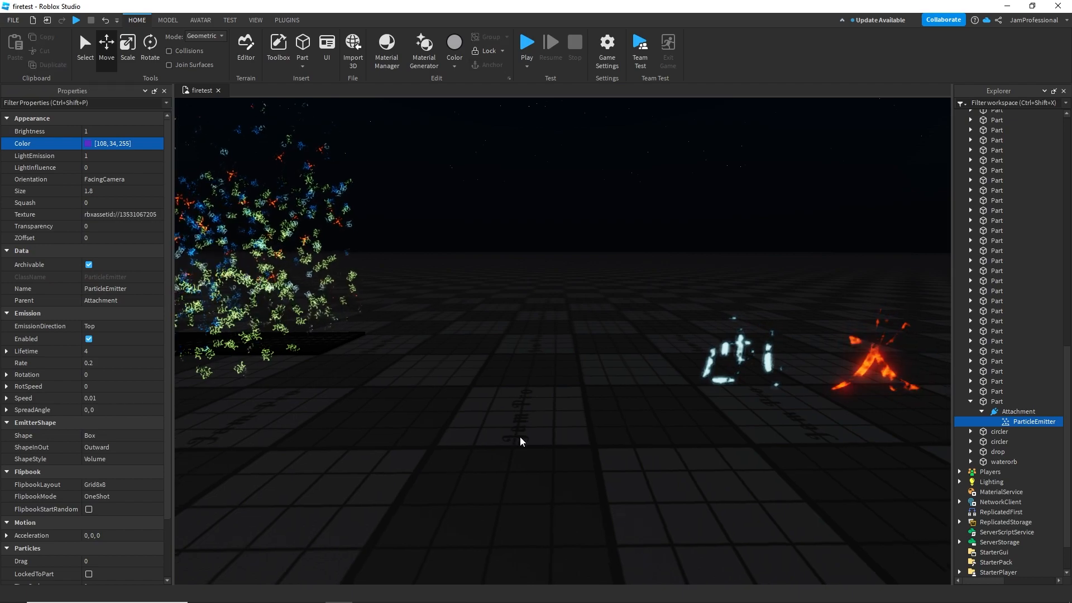
click(514, 440)
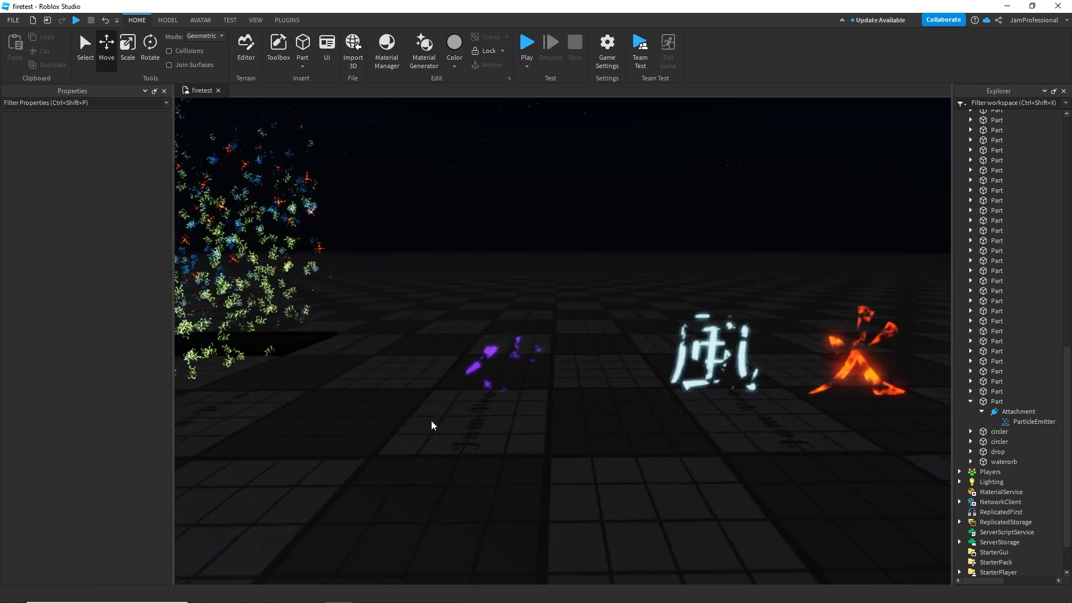
Examine the purple kanji effect alongside the other kanji and particle effects in the scene from several viewpoints
key(a)
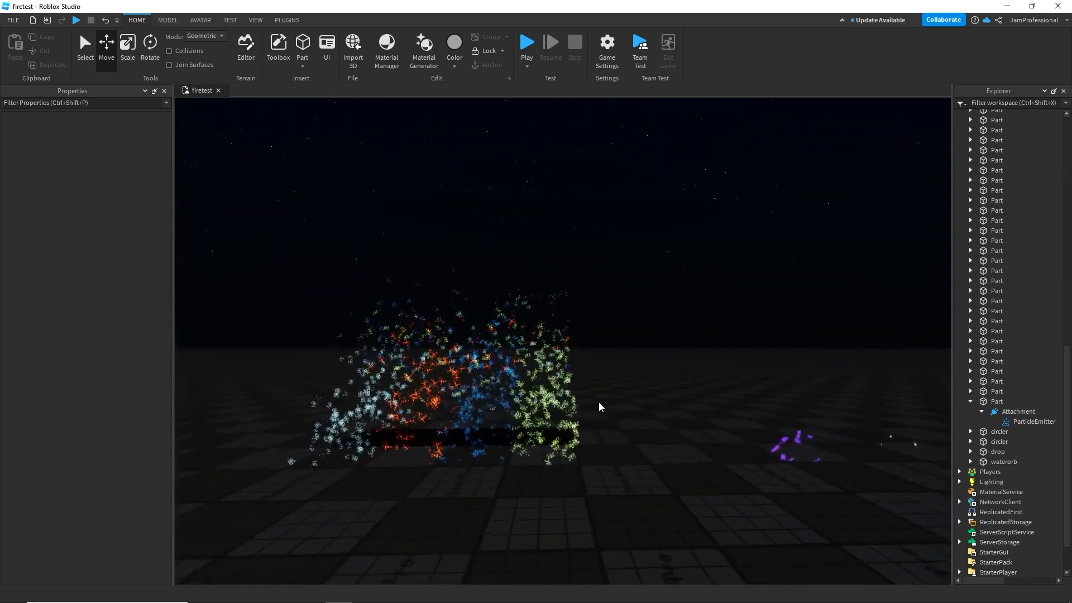
scroll(650, 381, up, 5)
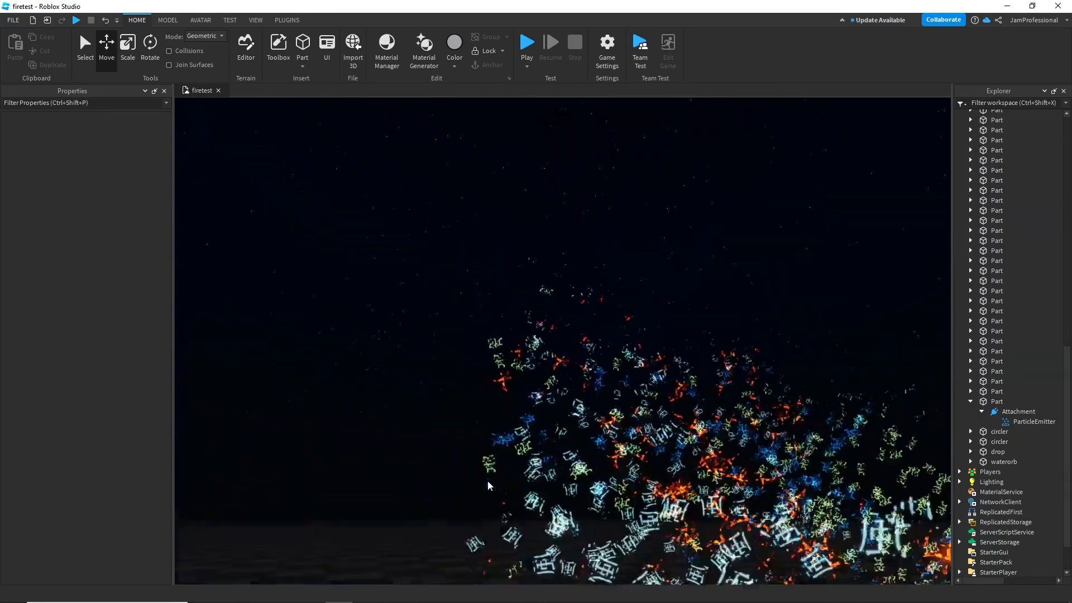
key(d)
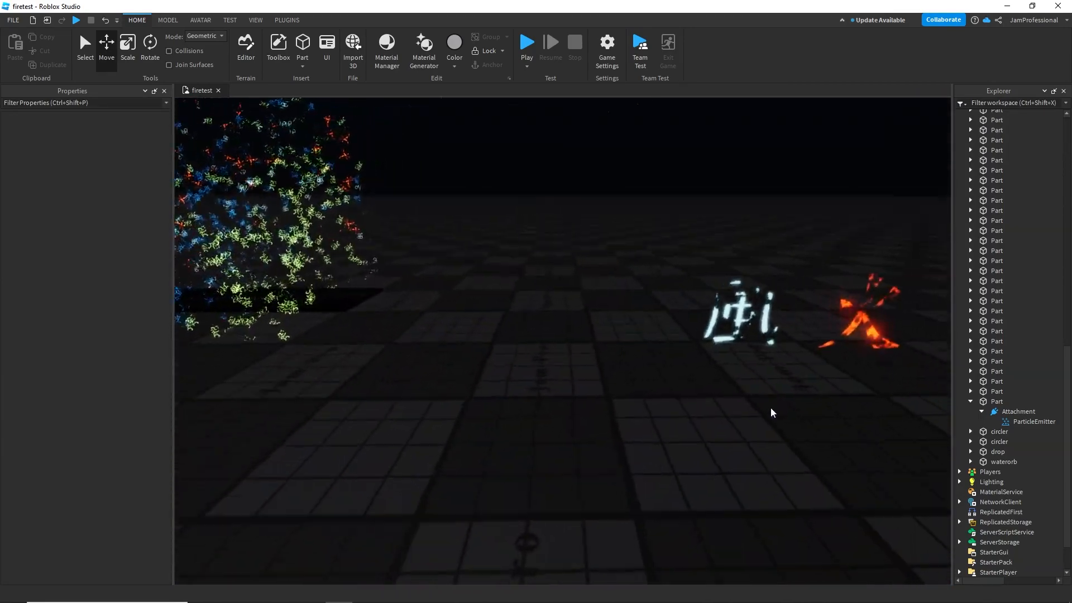
key(s)
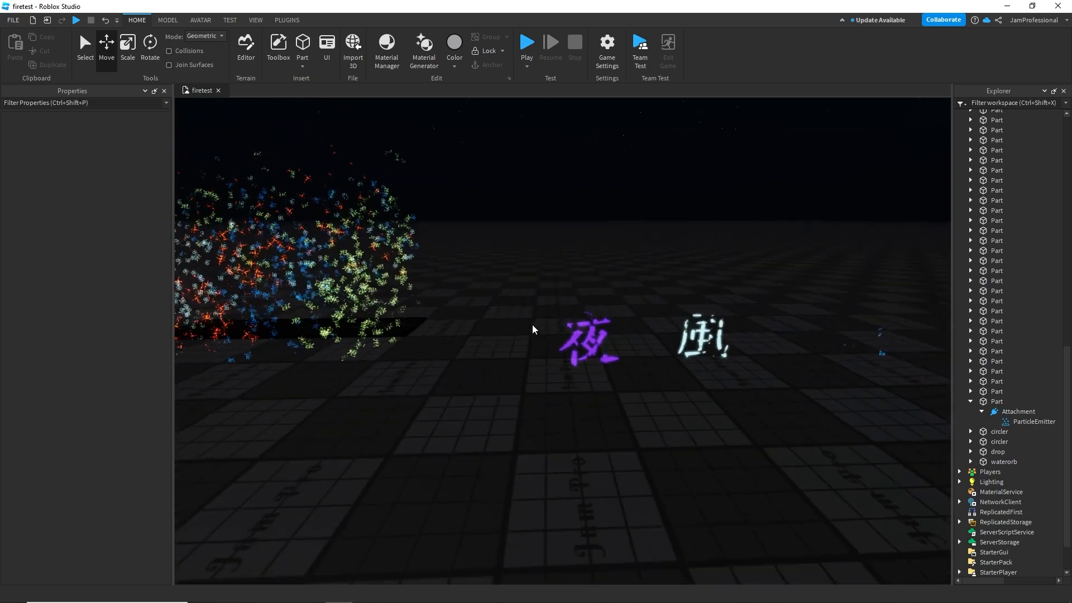
scroll(531, 328, down, 10)
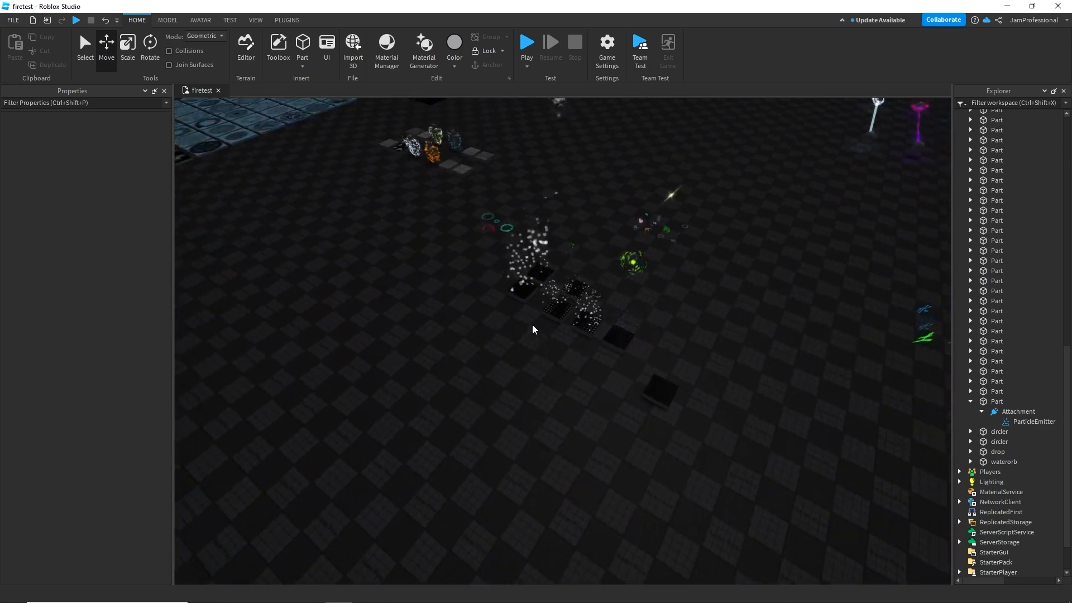
key(w)
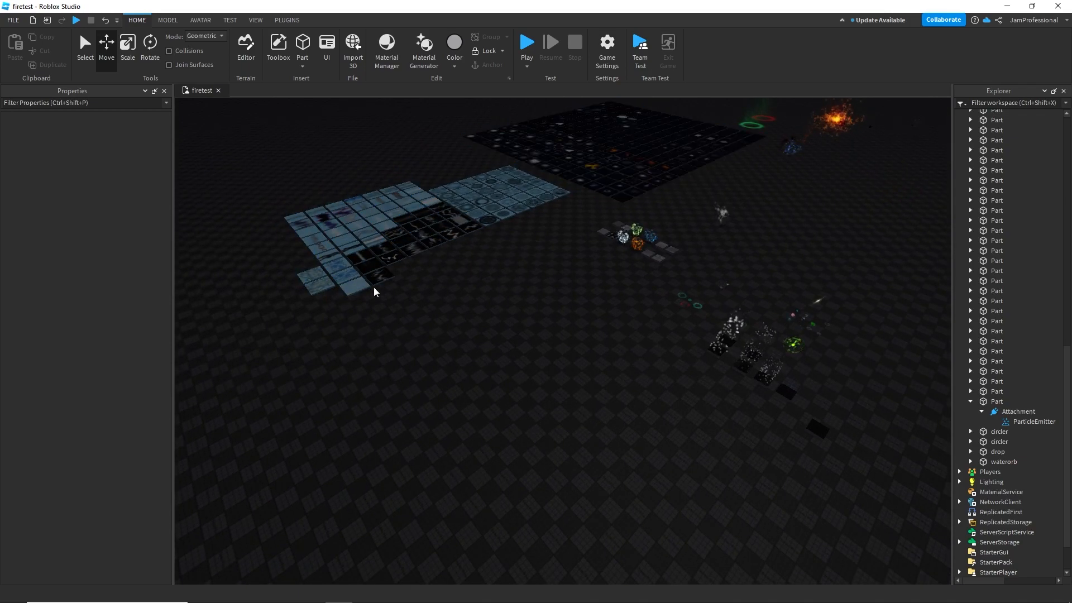
key(d)
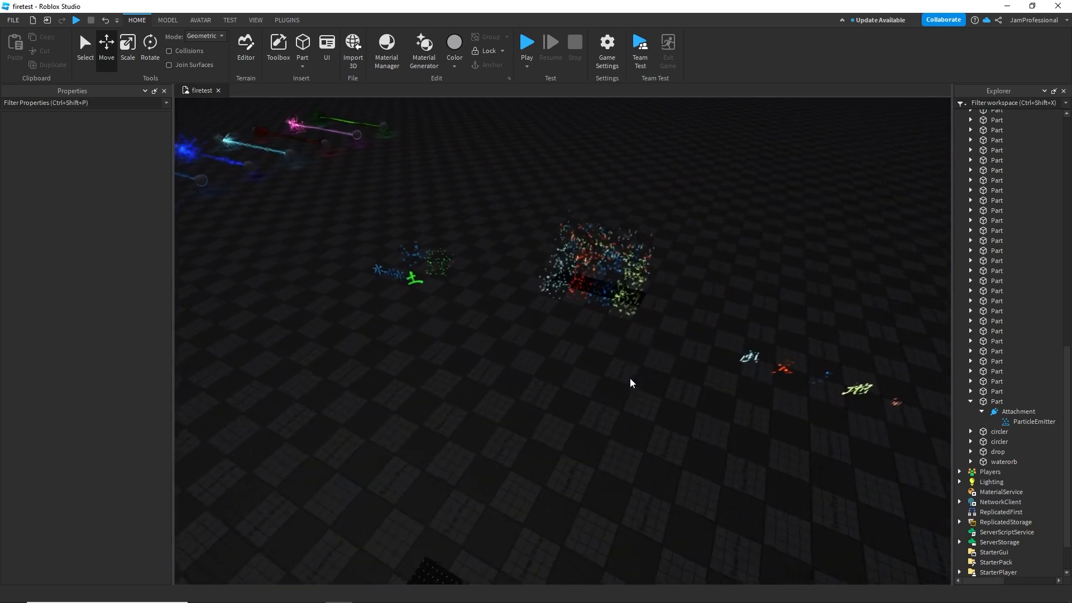
key(a)
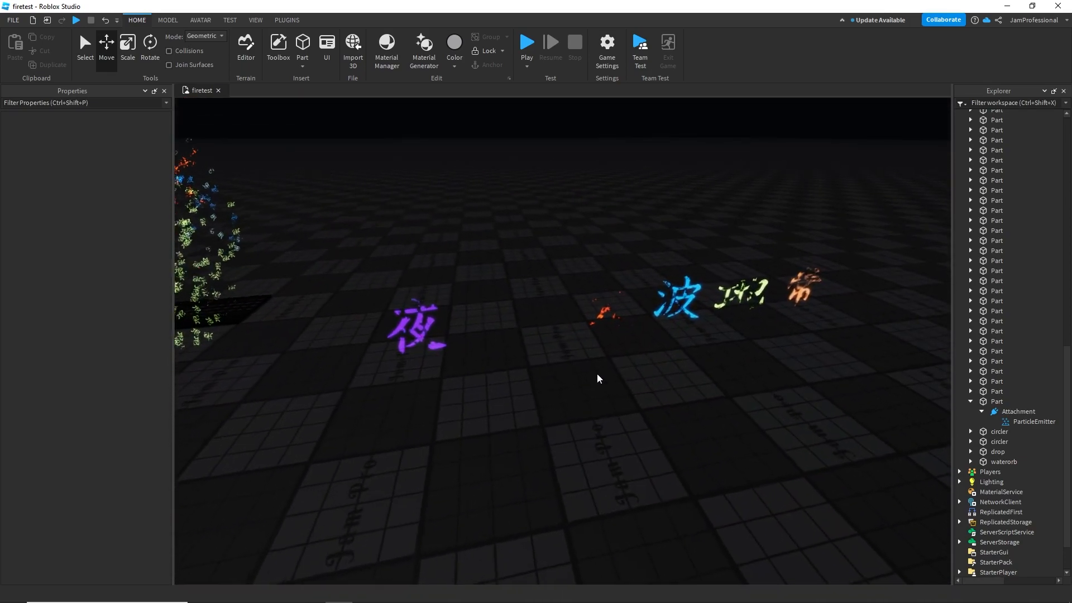
key(s)
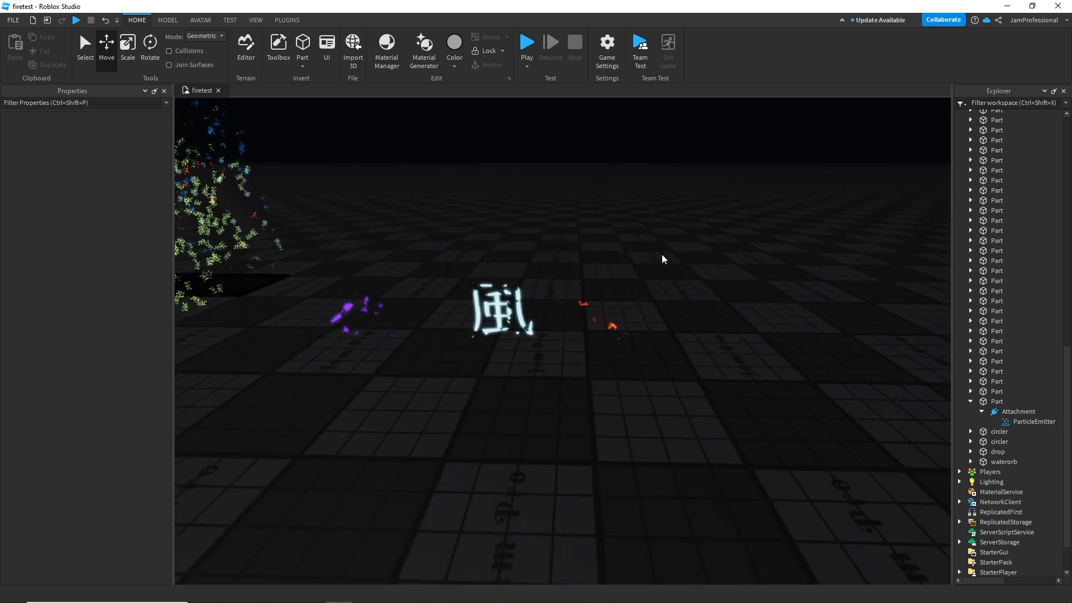
key(w)
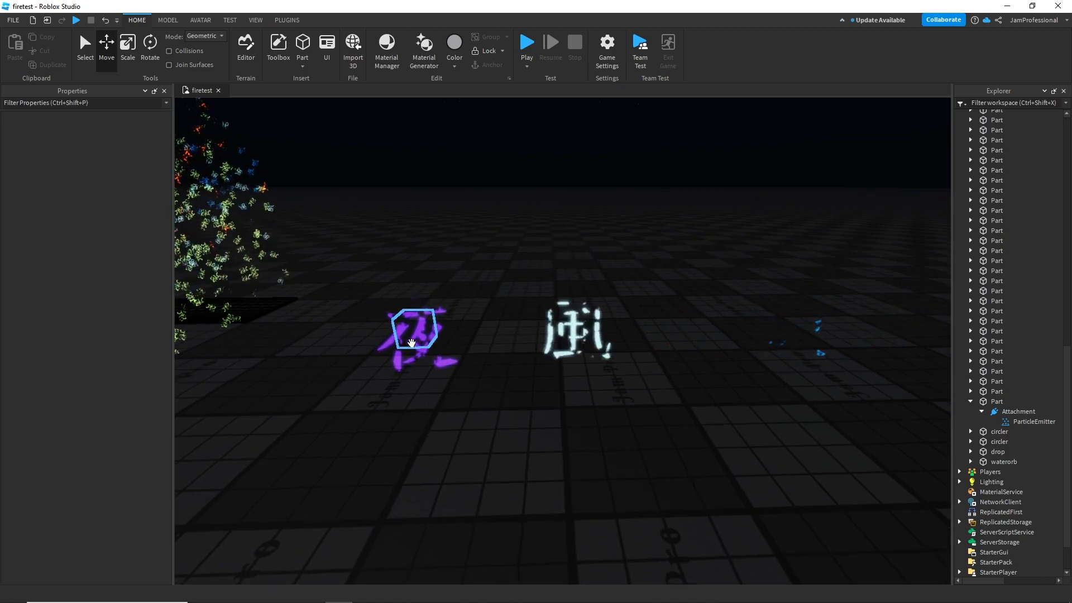
key(d)
key(s)
key(a)
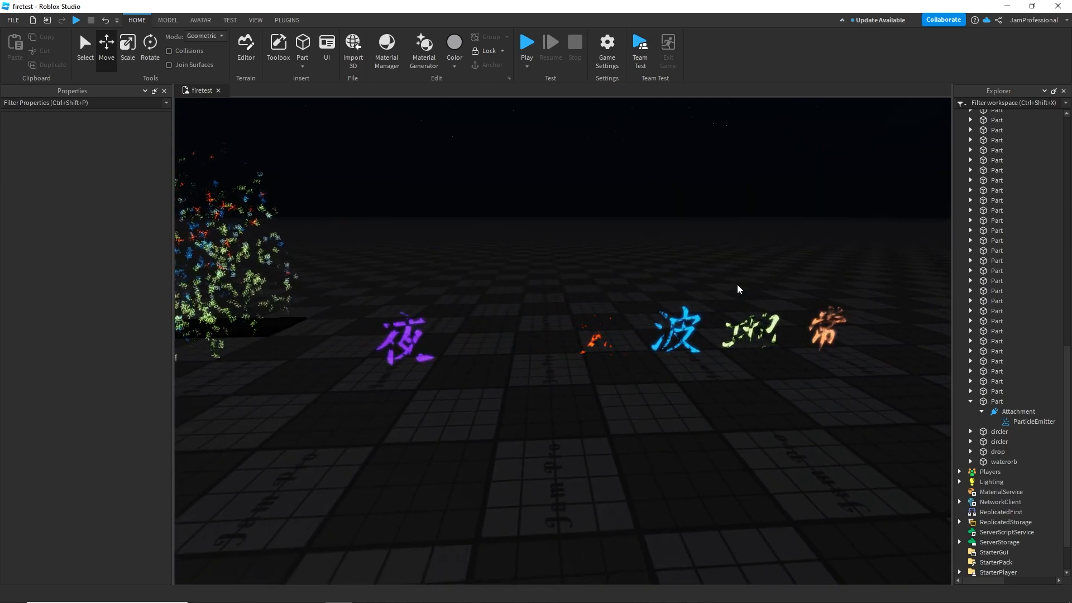